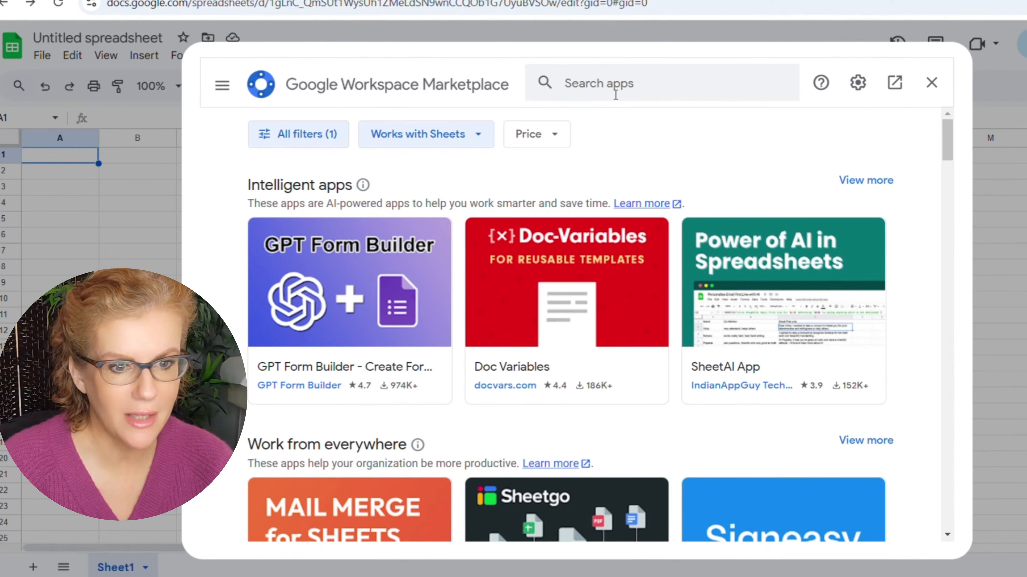
Step: Search the Google Workspace Marketplace for gpt and show the details of Talarian's GPT for Sheets and Docs add-on
{"action": "left_click", "coordinate": [606, 92]}
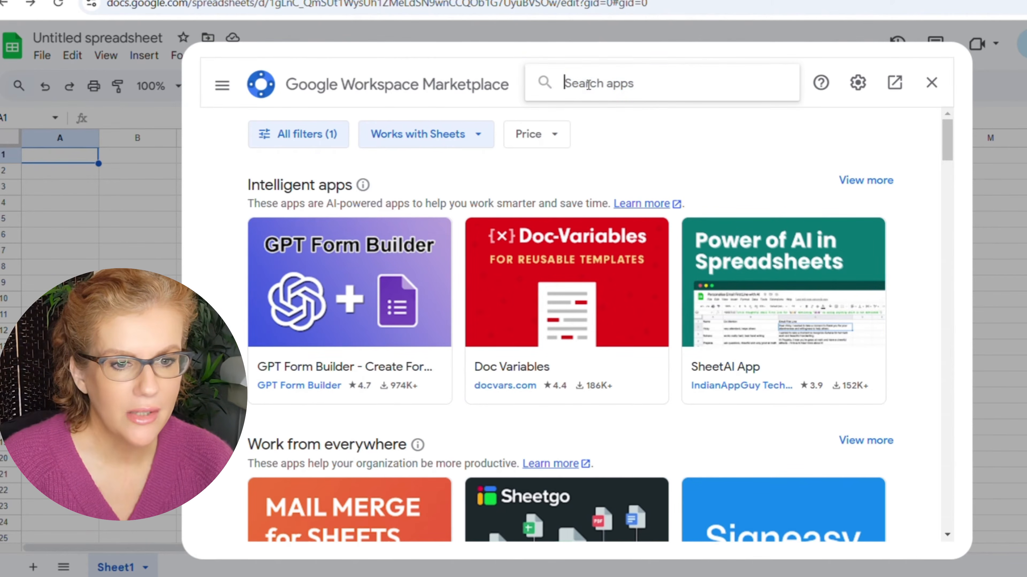
{"action": "type", "text": "gpt"}
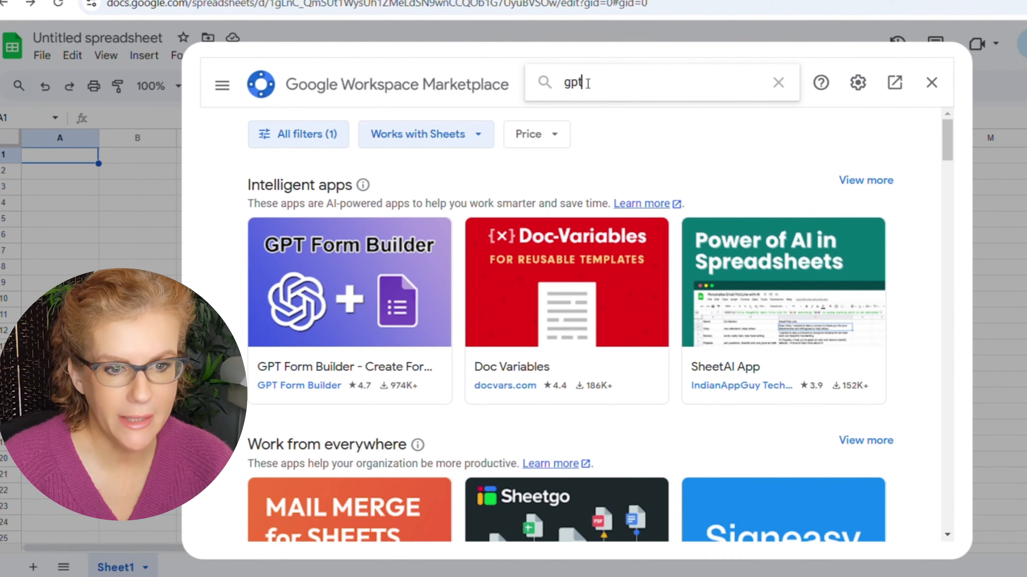
{"action": "key", "text": "Return"}
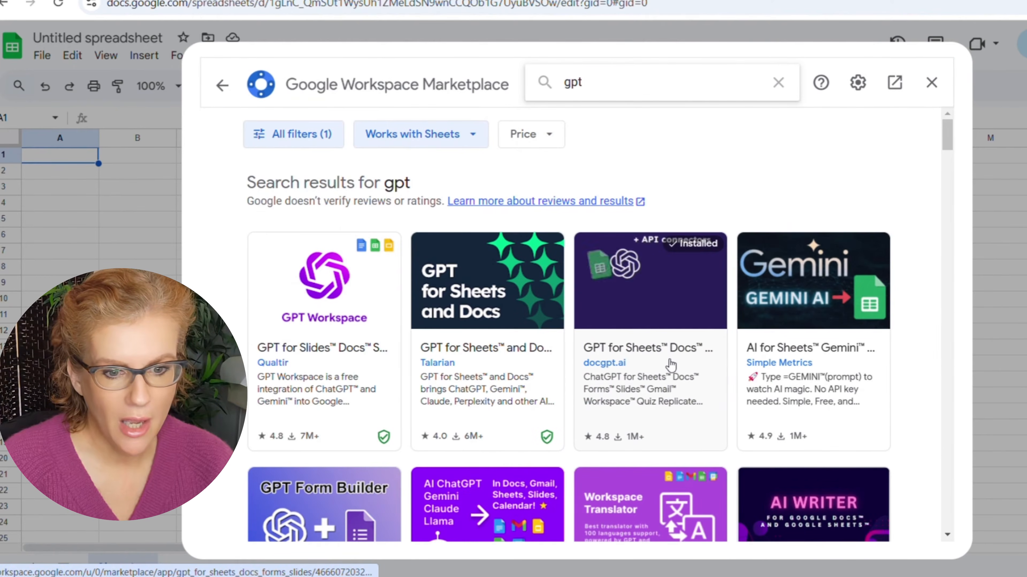
{"action": "right_click", "coordinate": [671, 364]}
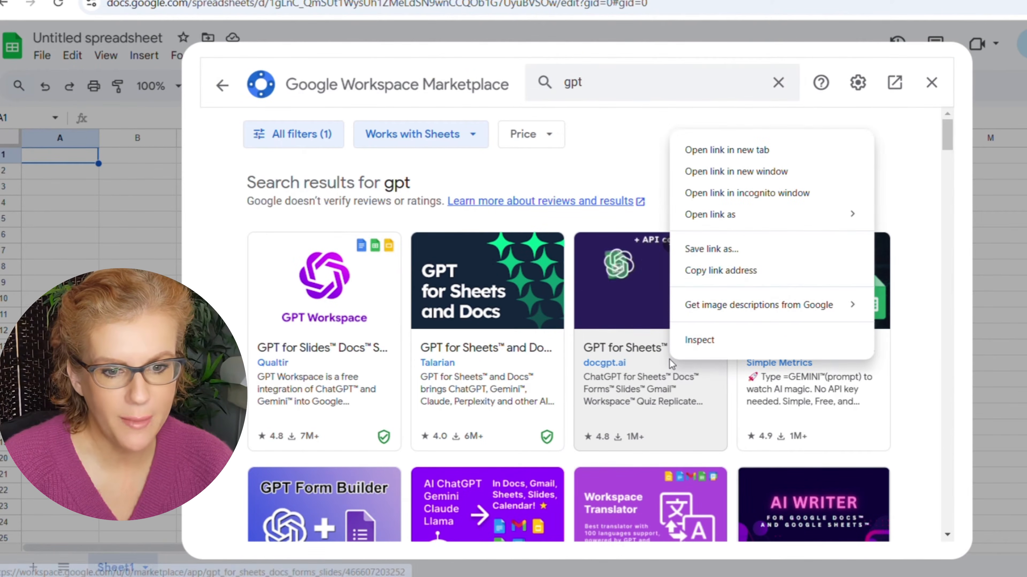
{"action": "left_click", "coordinate": [492, 297]}
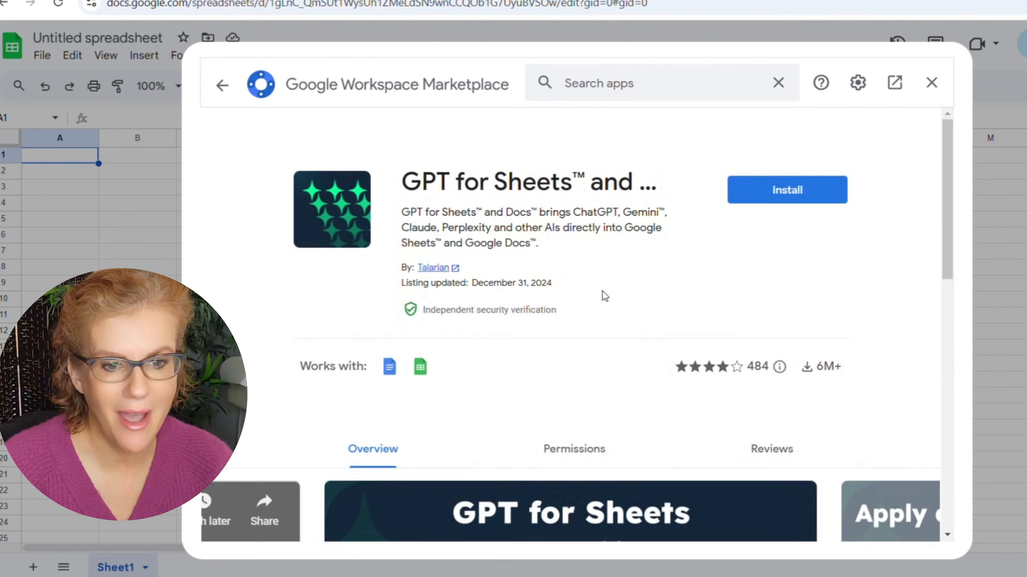
Step: Install the GPT for Sheets and Docs add-on, authorizing it with the Google account, and return to the spreadsheet
{"action": "left_click", "coordinate": [787, 190]}
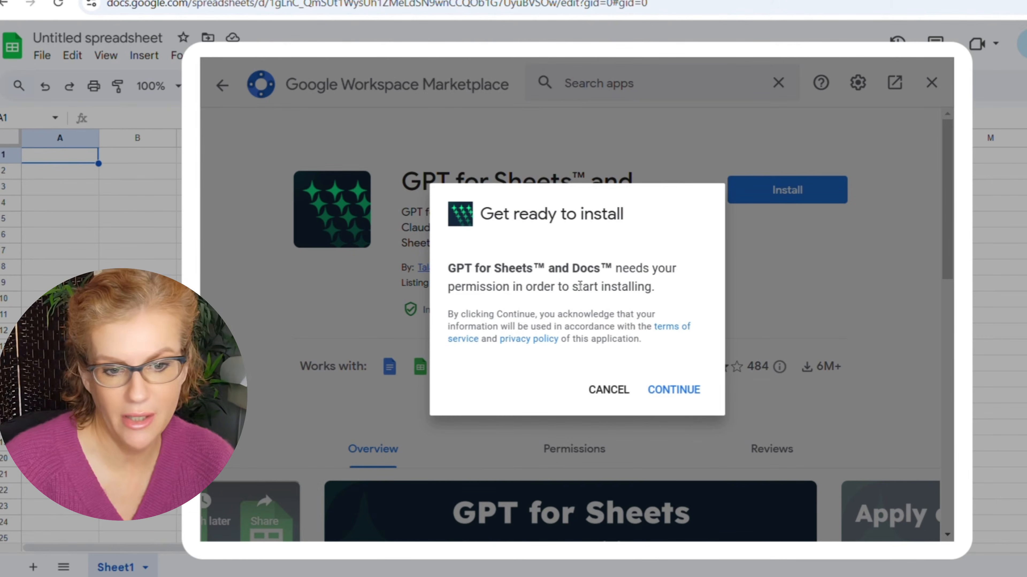
{"action": "left_click", "coordinate": [683, 394]}
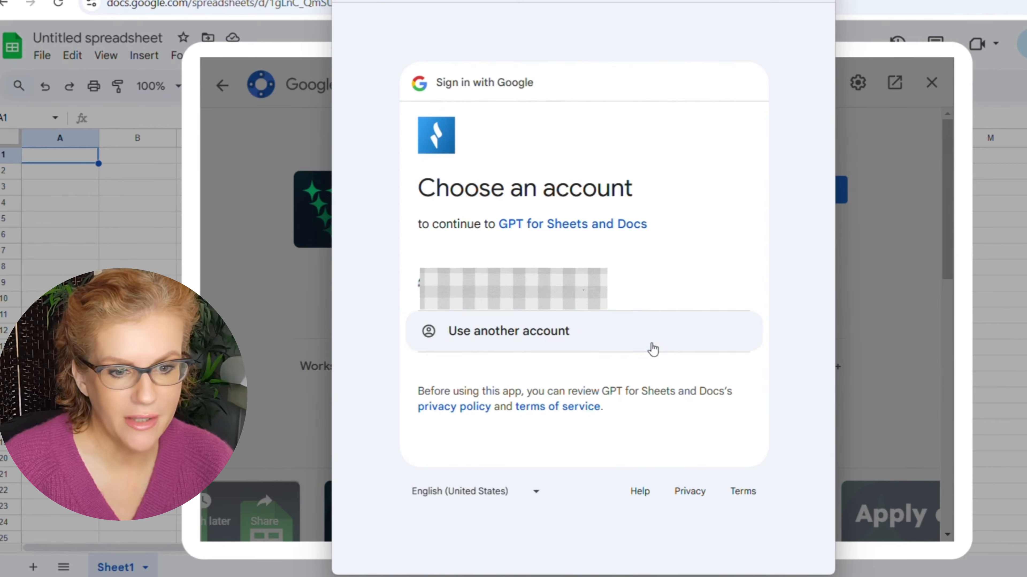
{"action": "left_click", "coordinate": [649, 301]}
{"action": "scroll", "coordinate": [664, 367], "scroll_direction": "down", "scroll_amount": 5}
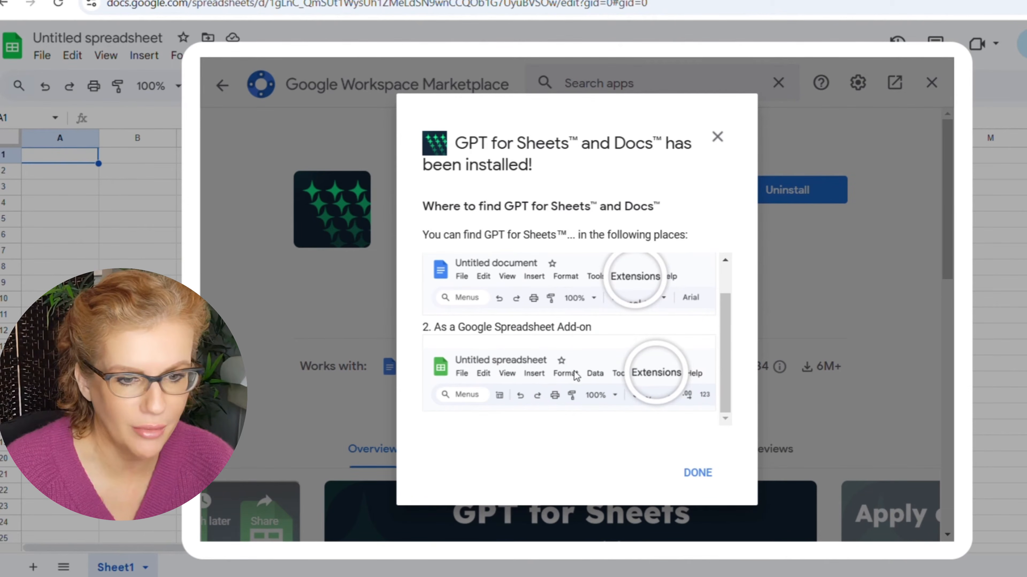
{"action": "left_click", "coordinate": [696, 473]}
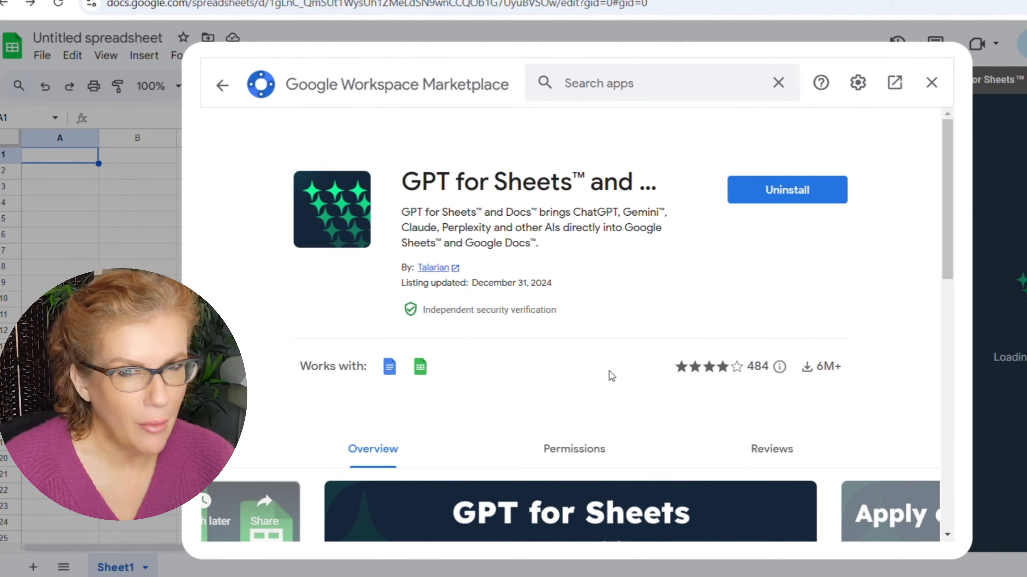
{"action": "left_click", "coordinate": [931, 83]}
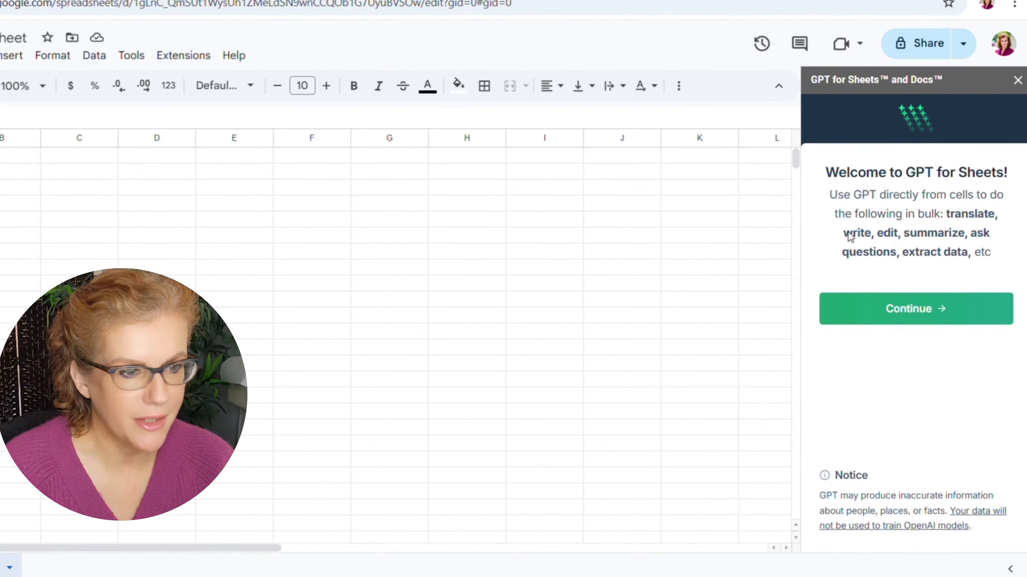
Step: Start the add-on's Custom prompt bulk tool and grant it the additional permissions through the Google sign-in
{"action": "left_click", "coordinate": [887, 311]}
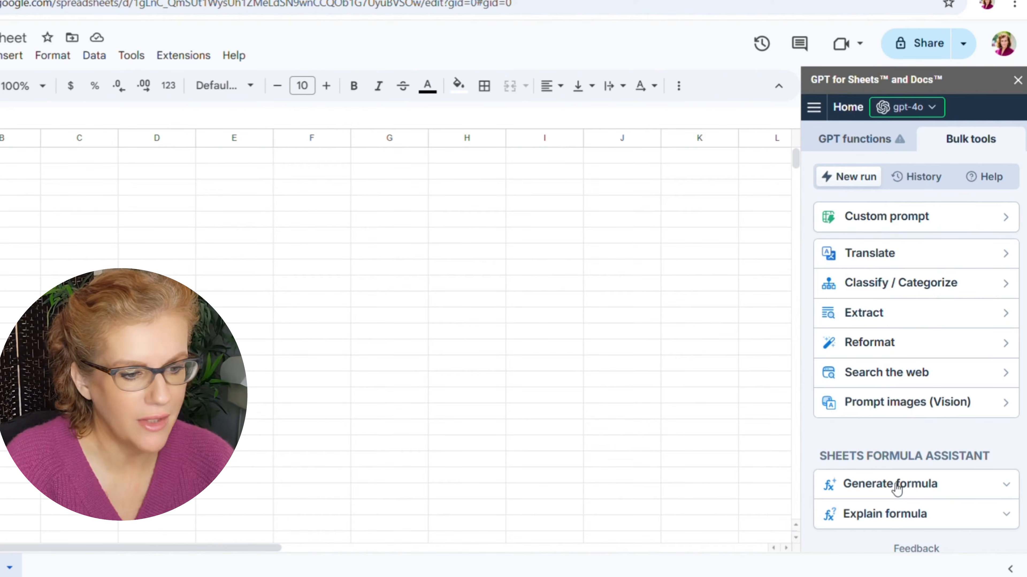
{"action": "left_click", "coordinate": [892, 222]}
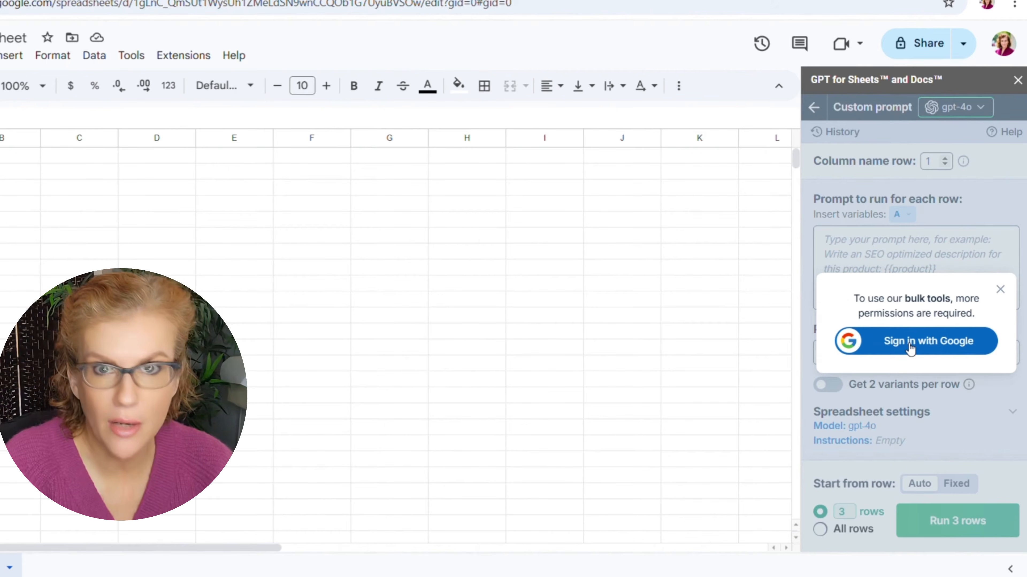
{"action": "left_click", "coordinate": [910, 341]}
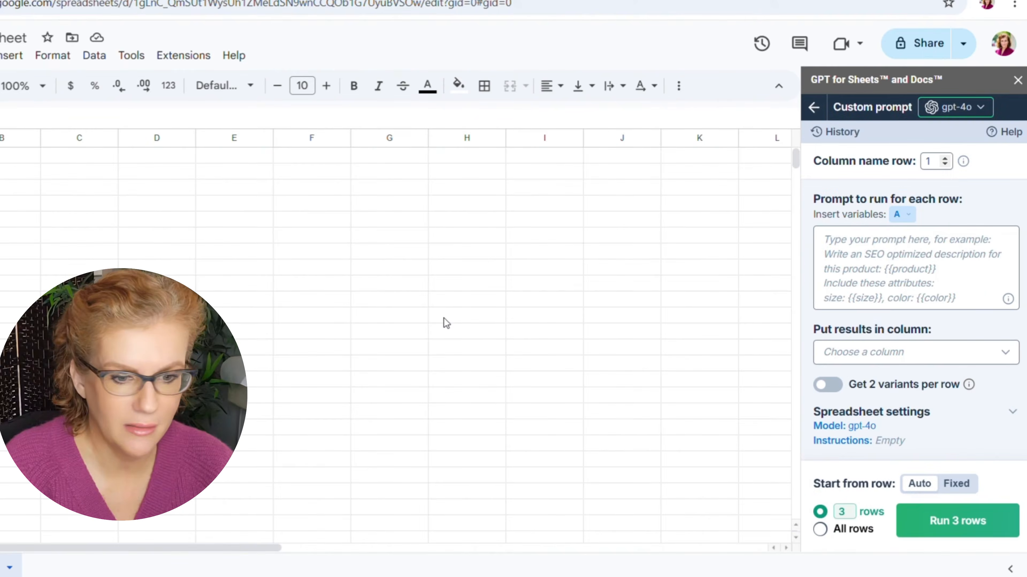
{"action": "left_click", "coordinate": [878, 267]}
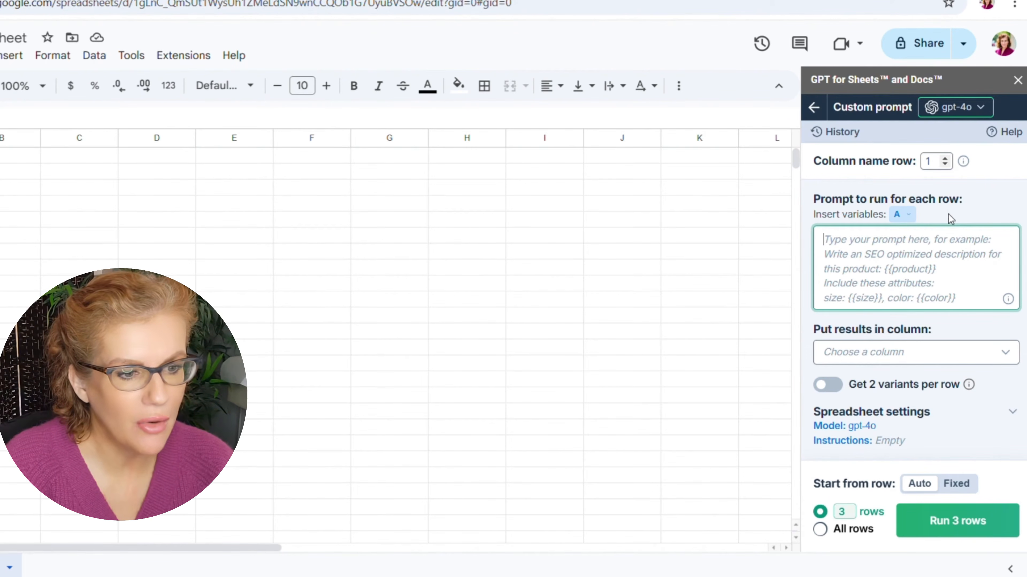
Step: Examine the AI models offered for the custom prompt, including the details of gpt-4o and gemini-1.5-flash
{"action": "left_click", "coordinate": [978, 116]}
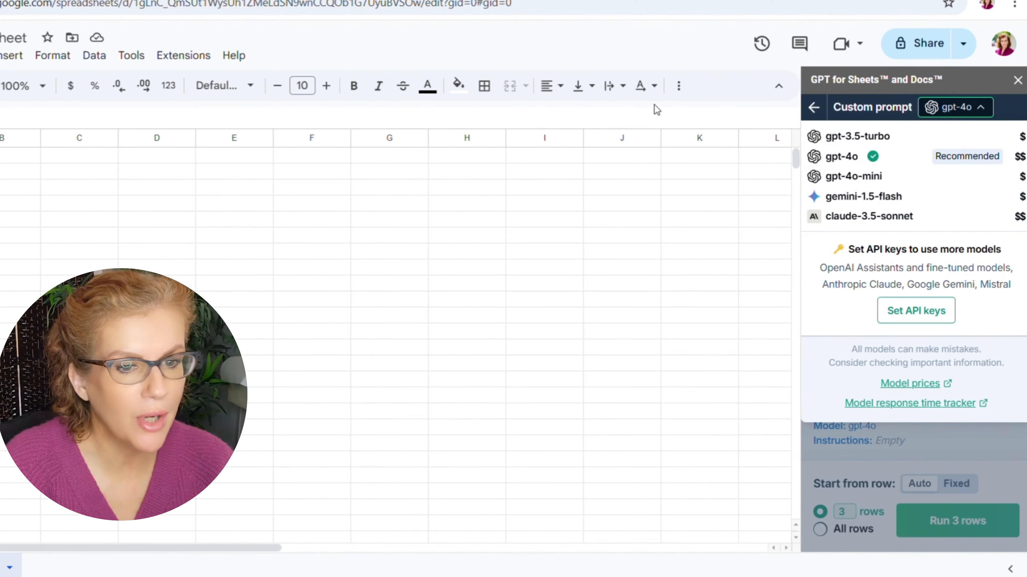
{"action": "mouse_move", "coordinate": [911, 220]}
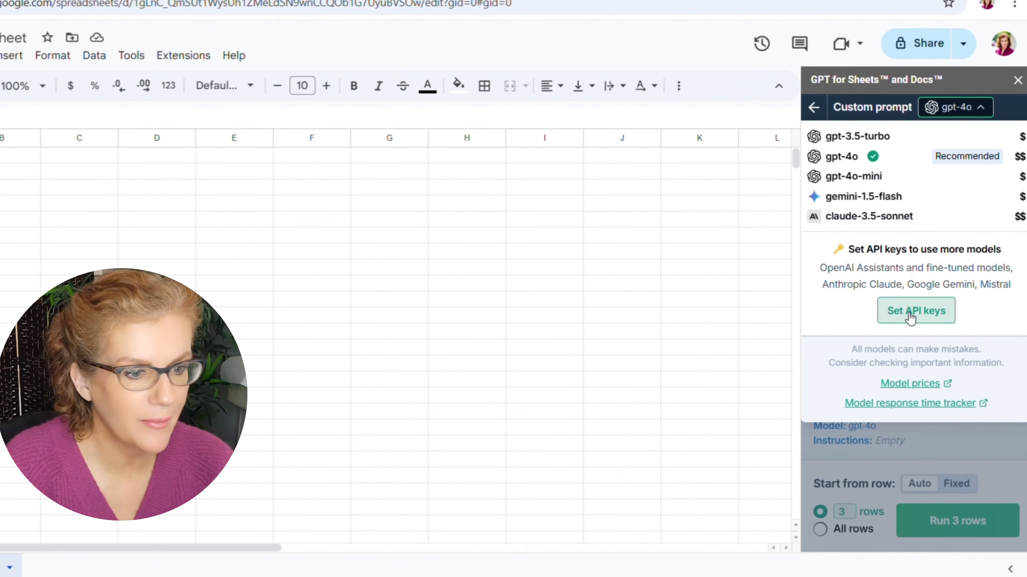
{"action": "mouse_move", "coordinate": [873, 165]}
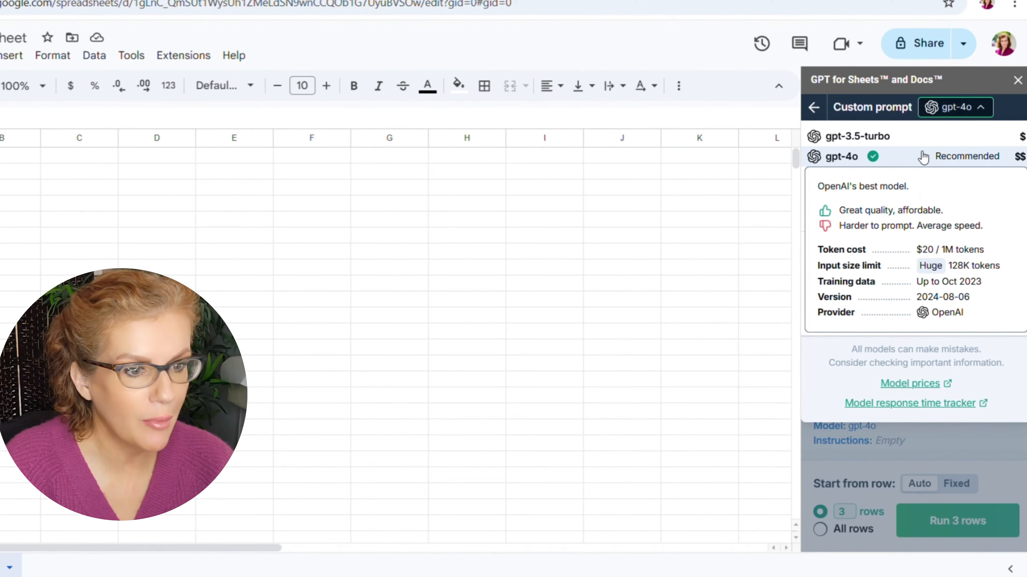
{"action": "mouse_move", "coordinate": [897, 197]}
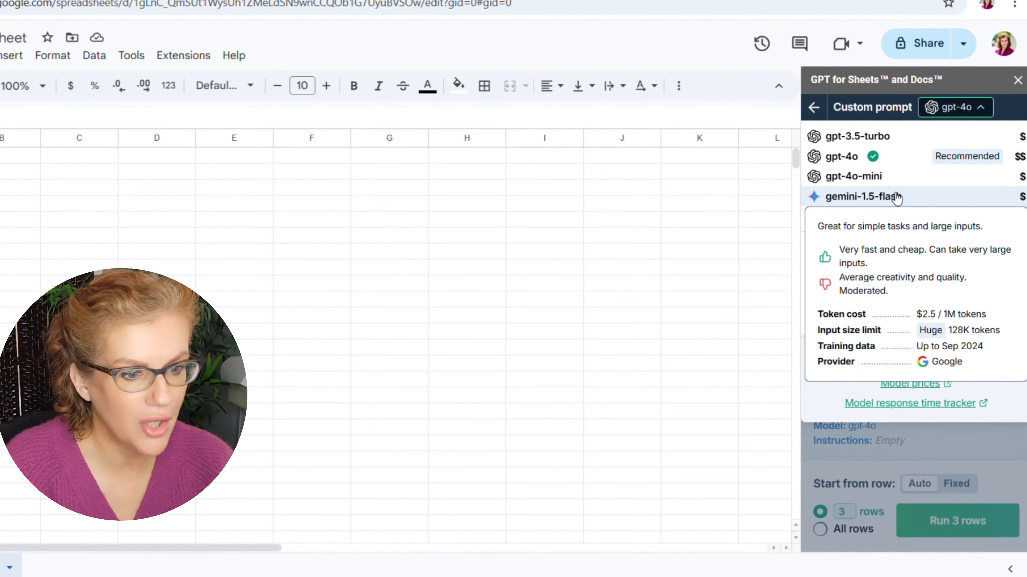
{"action": "mouse_move", "coordinate": [866, 216]}
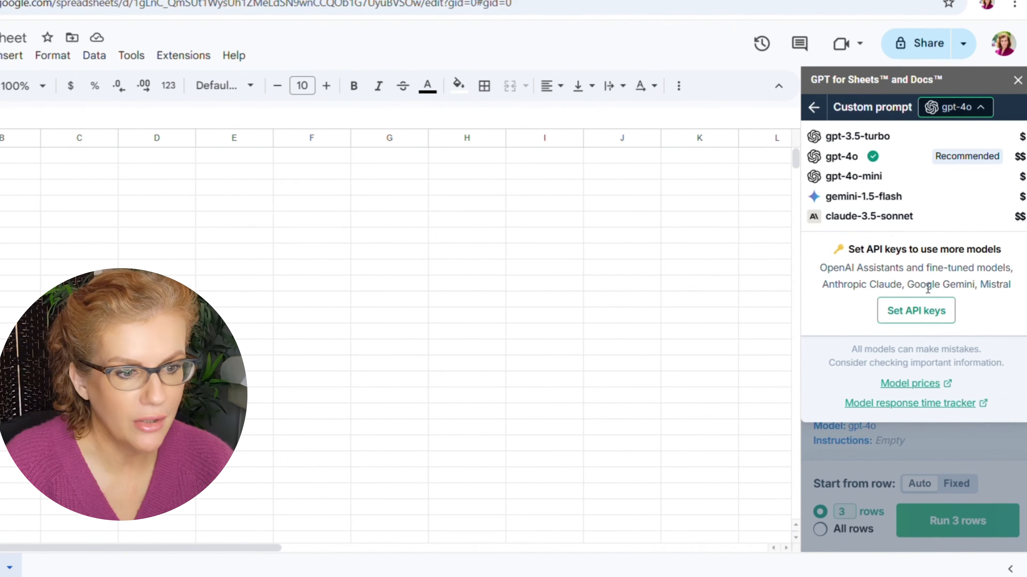
Step: Open the add-on's API key settings and look through the fields for the different AI providers
{"action": "left_click", "coordinate": [925, 312]}
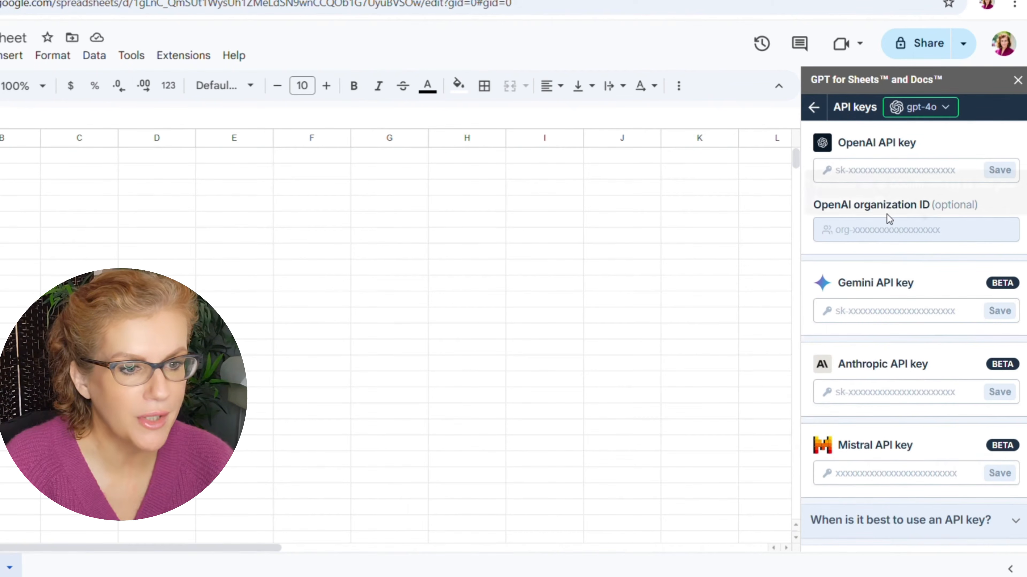
{"action": "scroll", "coordinate": [889, 316], "scroll_direction": "down", "scroll_amount": 2}
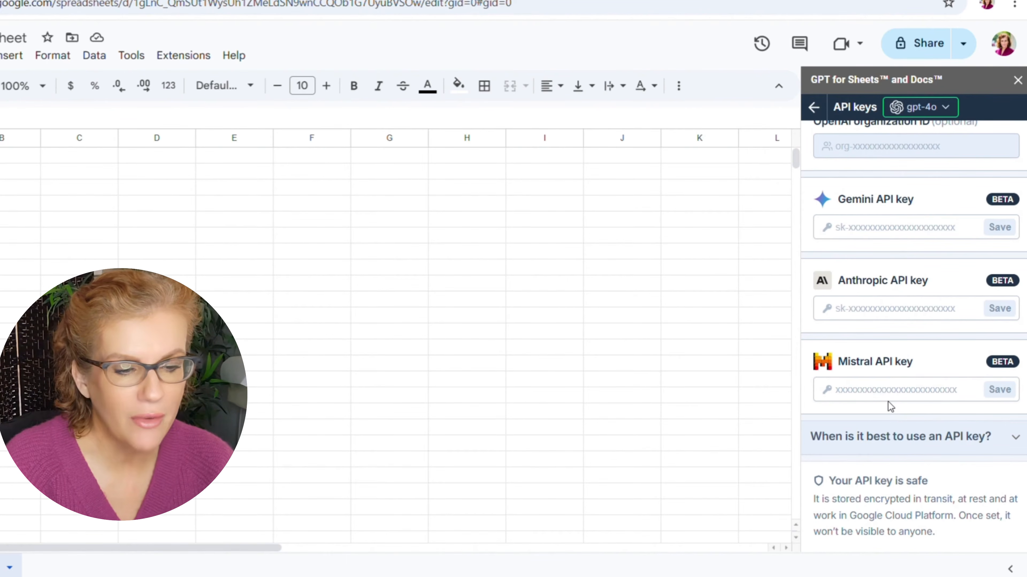
{"action": "scroll", "coordinate": [888, 401], "scroll_direction": "up", "scroll_amount": 2}
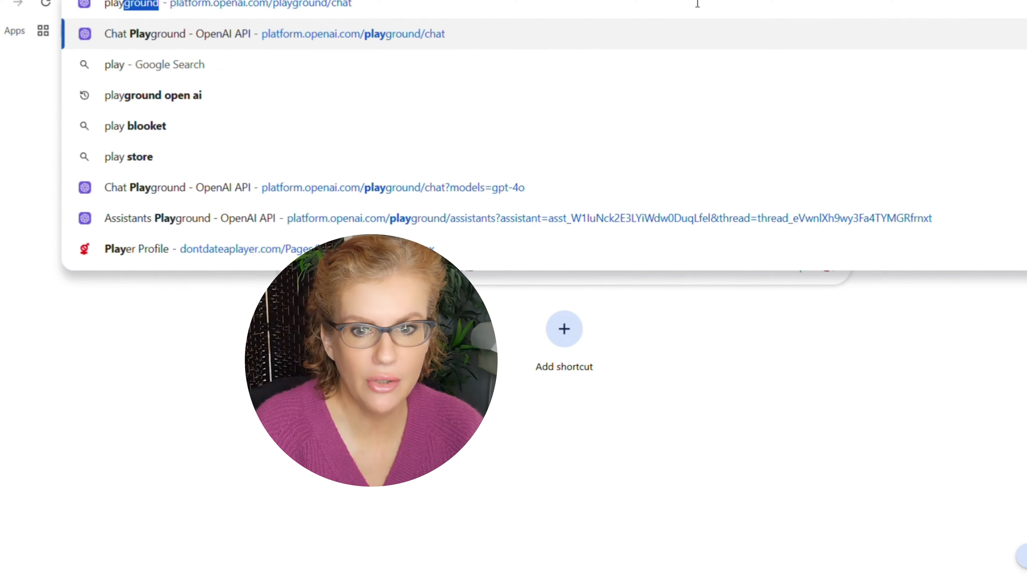
Step: Switch to the OpenAI platform, open the dashboard's API keys page and start creating a new secret key
{"action": "left_click", "coordinate": [161, 37]}
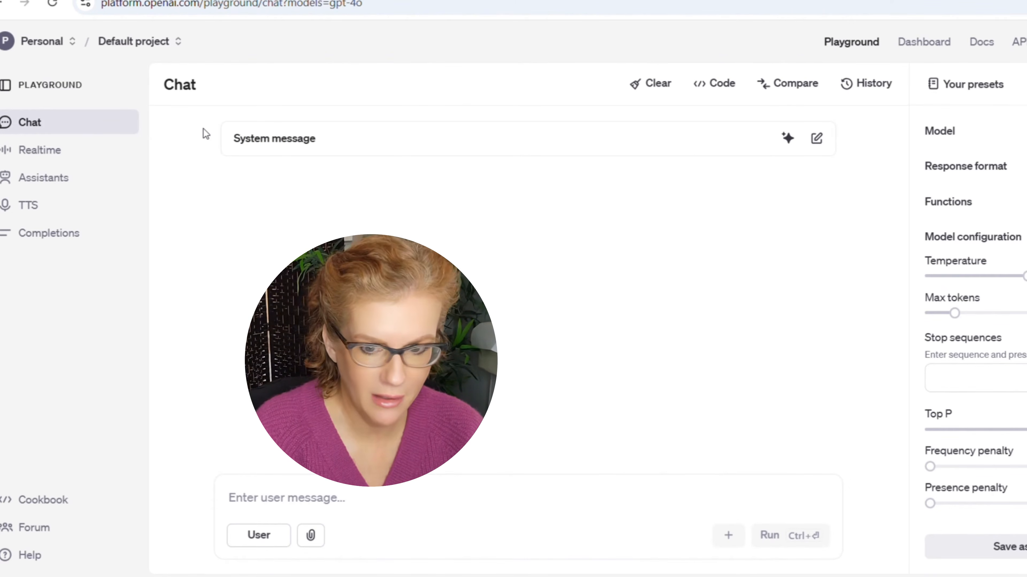
{"action": "left_click", "coordinate": [936, 43]}
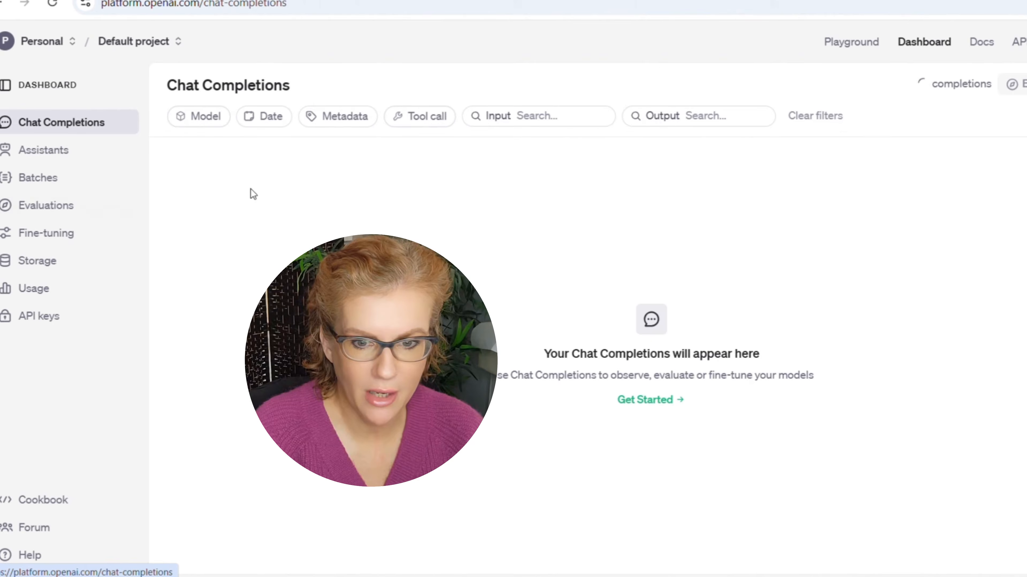
{"action": "left_click", "coordinate": [46, 320]}
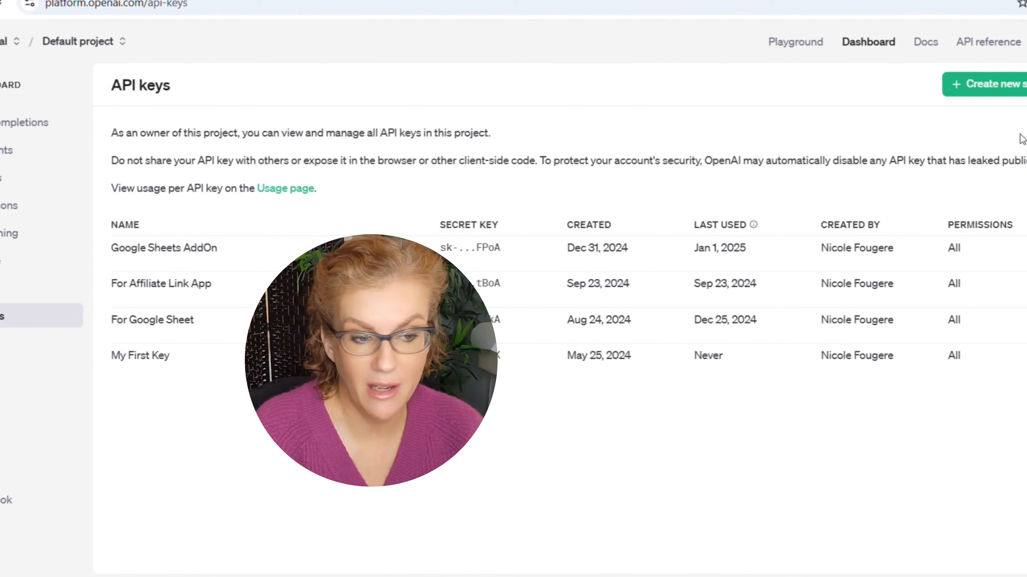
{"action": "left_click", "coordinate": [1001, 92]}
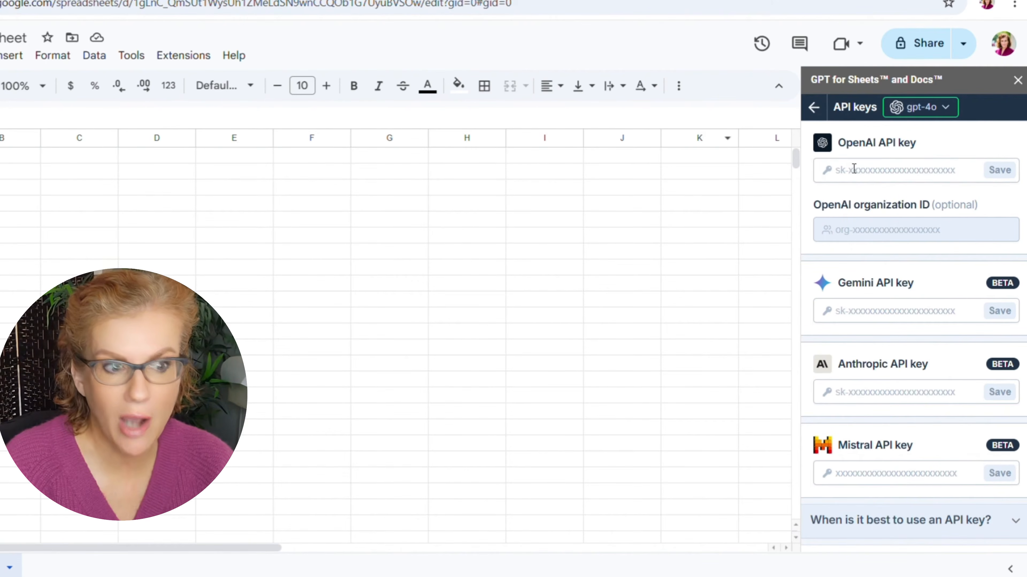
{"action": "left_click", "coordinate": [853, 169]}
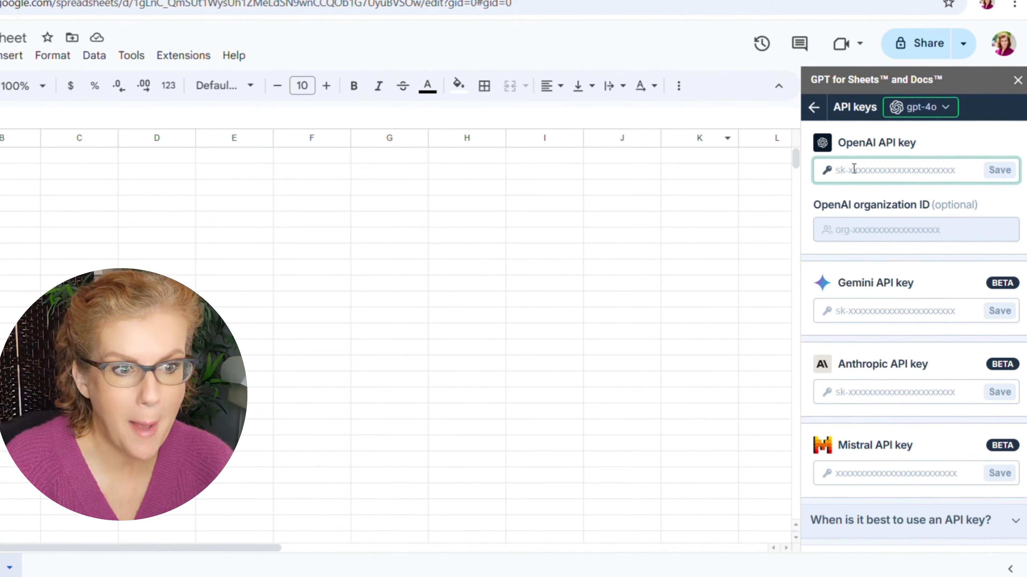
{"action": "left_click", "coordinate": [848, 311]}
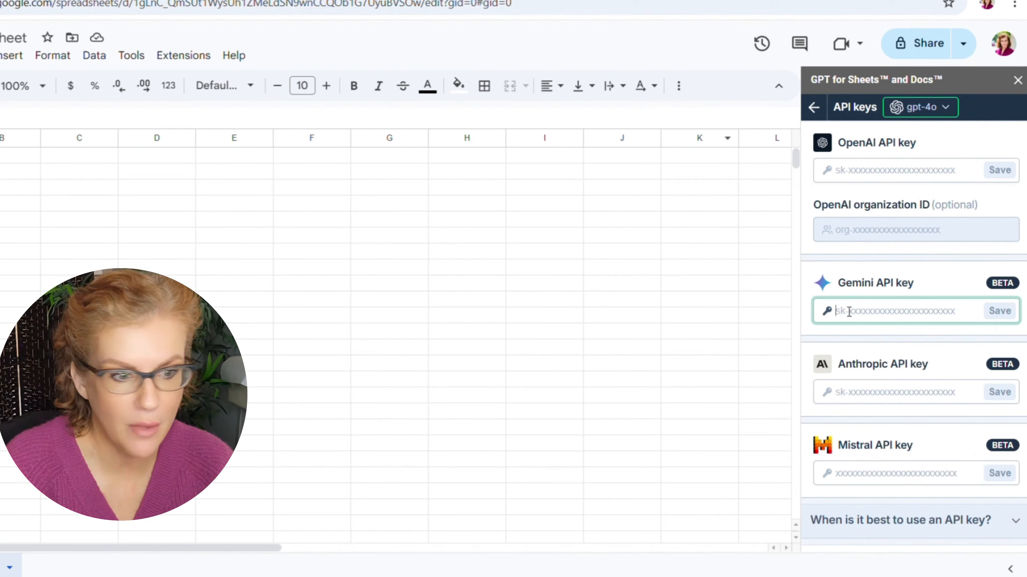
{"action": "left_click", "coordinate": [873, 386]}
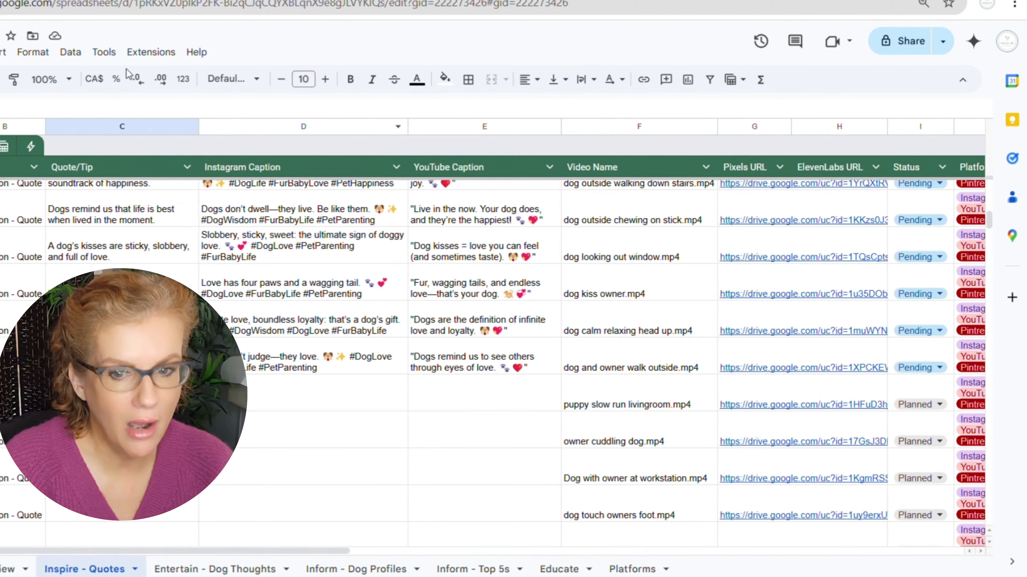
Step: Open the GPT for Sheets and Docs Custom prompt tool in the dog content spreadsheet and set its results column to C: Quote/Tip
{"action": "left_click", "coordinate": [140, 56]}
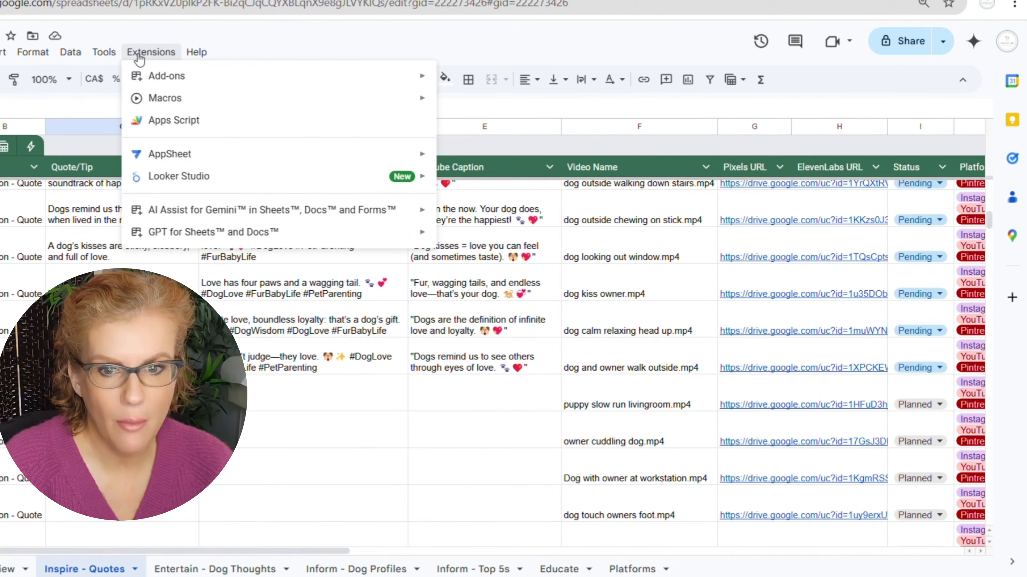
{"action": "mouse_move", "coordinate": [176, 237]}
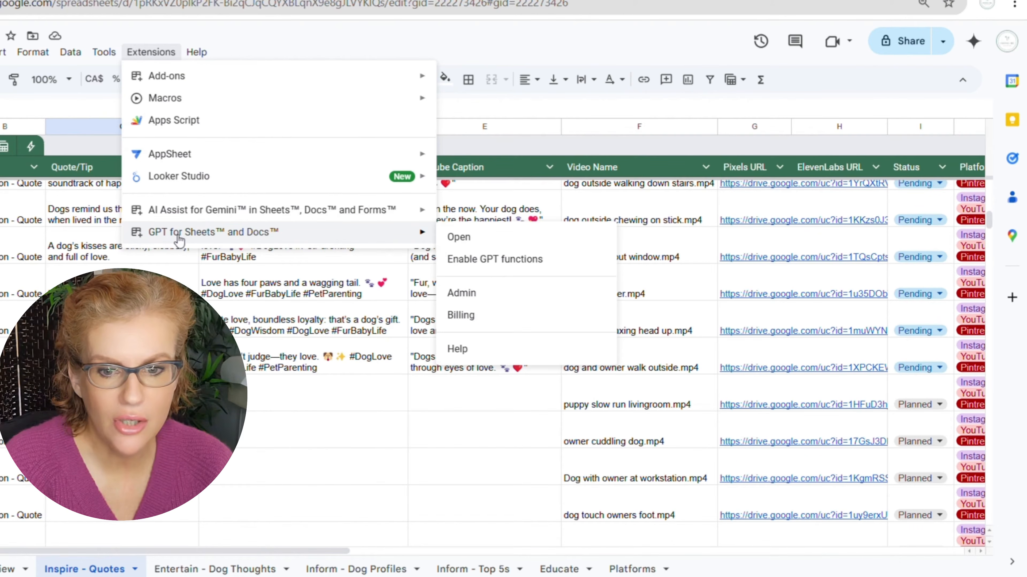
{"action": "left_click", "coordinate": [478, 242]}
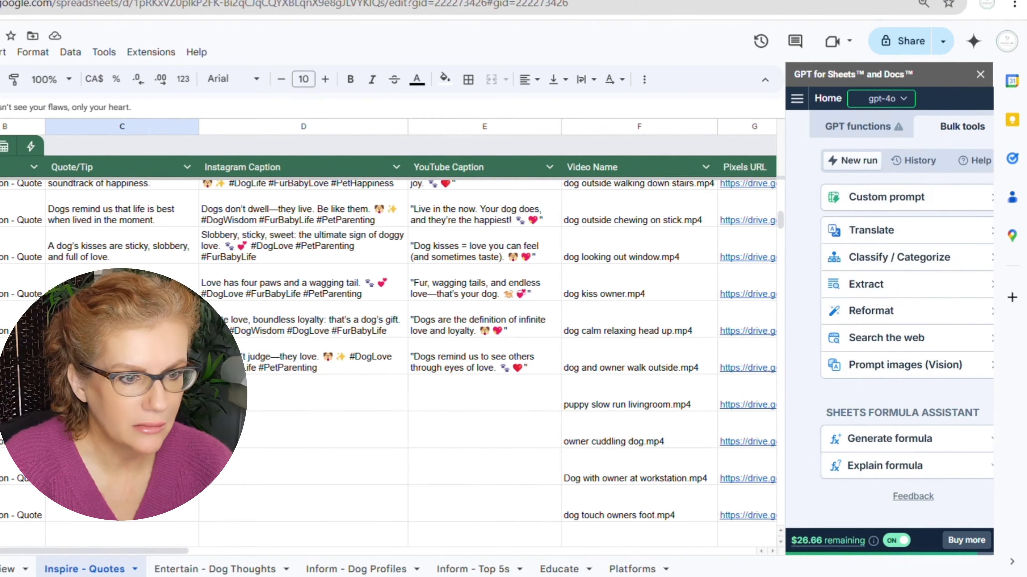
{"action": "left_click", "coordinate": [894, 208]}
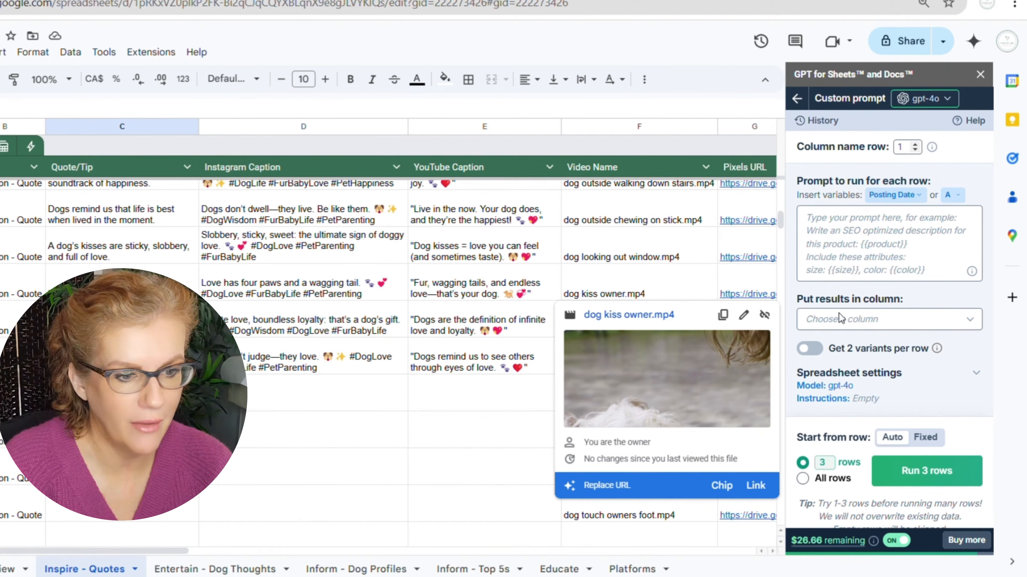
{"action": "left_click", "coordinate": [845, 323]}
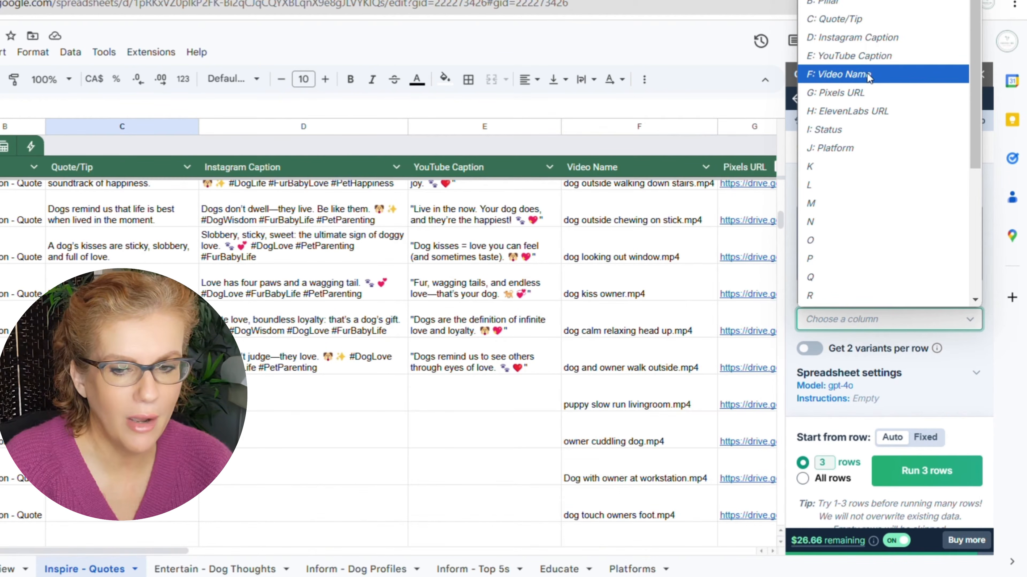
{"action": "left_click", "coordinate": [850, 24]}
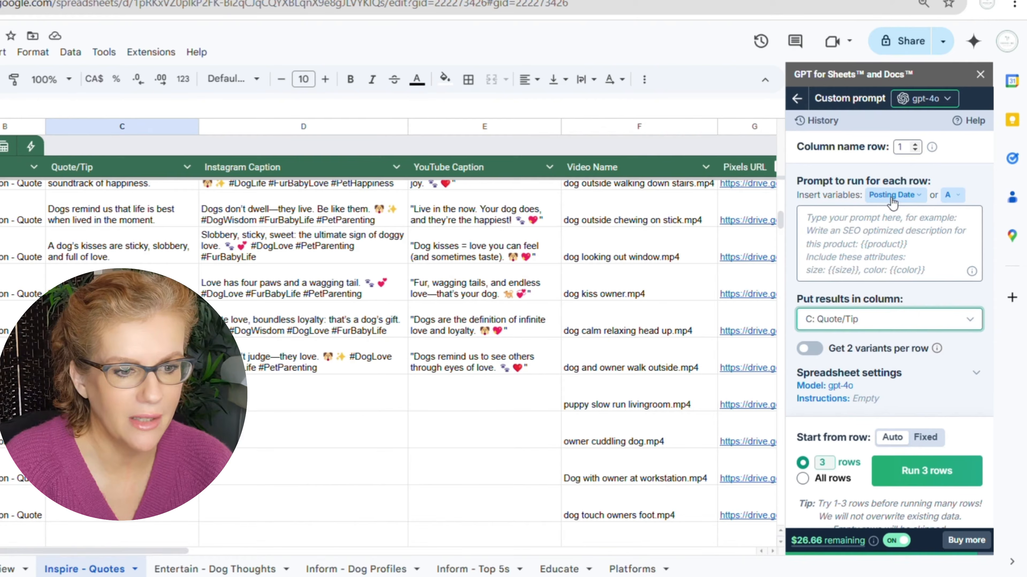
Step: Copy the whole Google Sheets Quotes Prompt text from the Google Docs prompt document and paste it into the Custom prompt field in the spreadsheet
{"action": "left_click", "coordinate": [853, 231]}
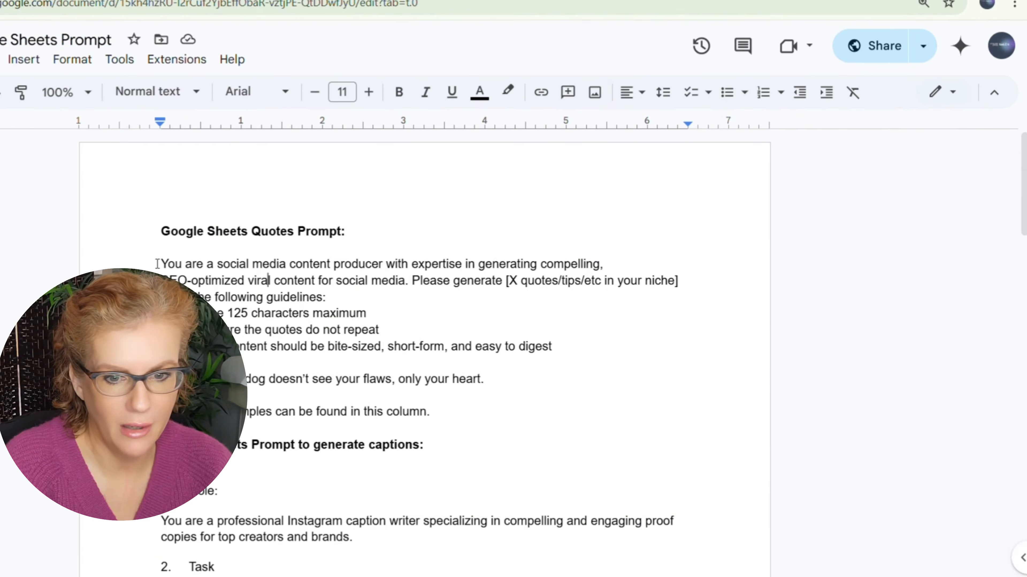
{"action": "left_click_drag", "start_coordinate": [160, 263], "coordinate": [456, 412]}
{"action": "mouse_move", "coordinate": [319, 576]}
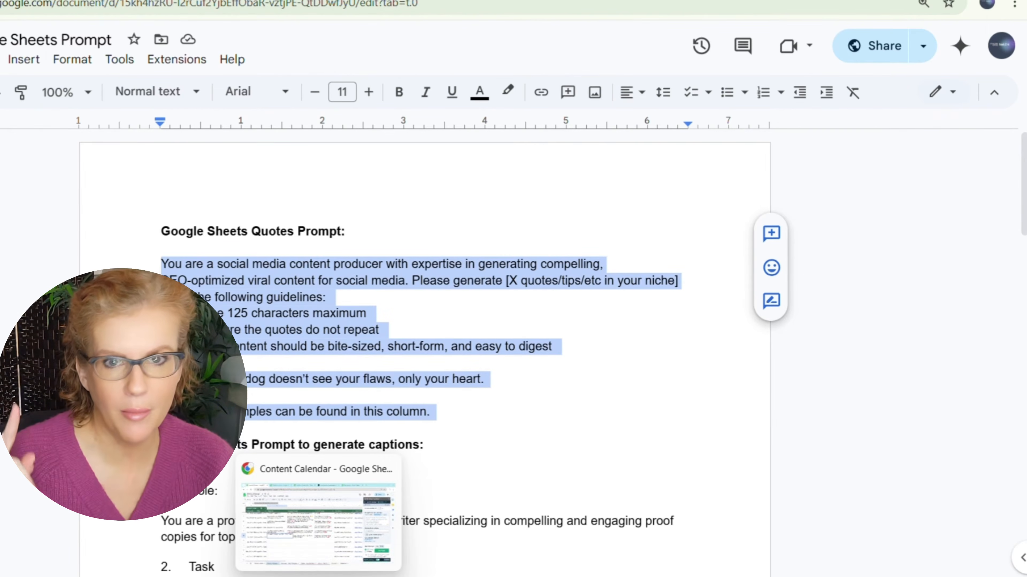
{"action": "left_click", "coordinate": [303, 511]}
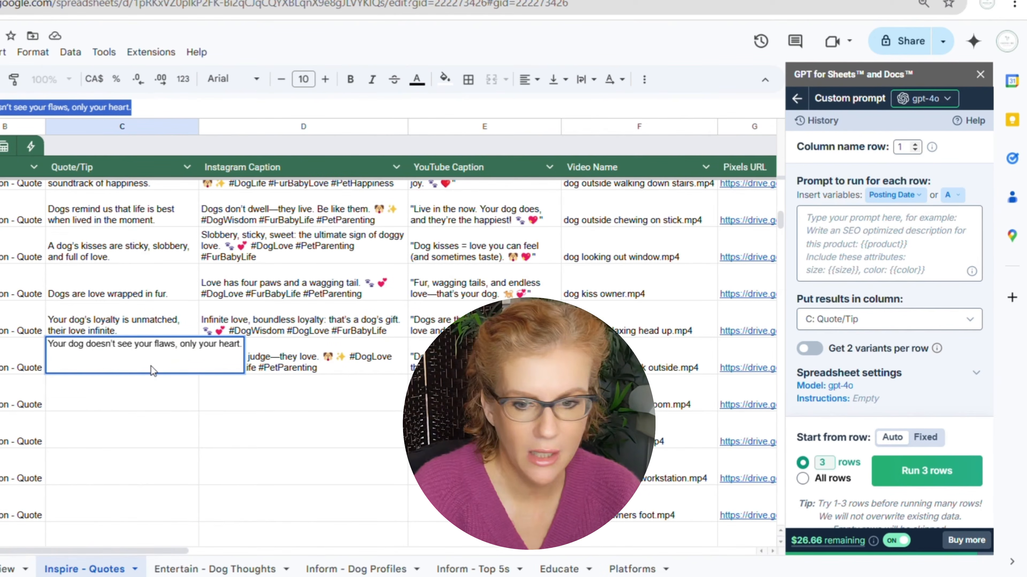
{"action": "left_click", "coordinate": [143, 383]}
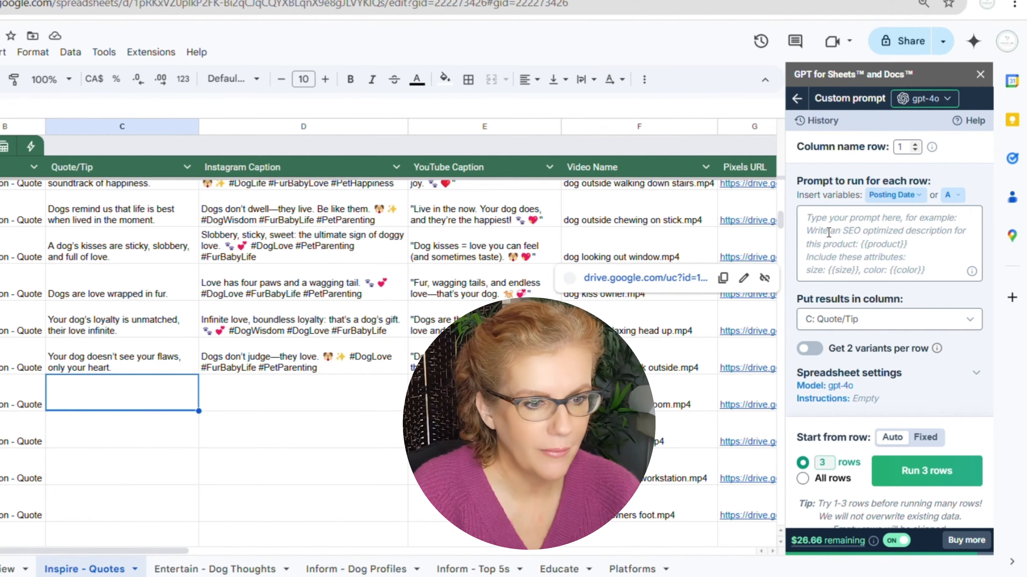
{"action": "left_click", "coordinate": [817, 222]}
{"action": "key", "text": "ctrl+v"}
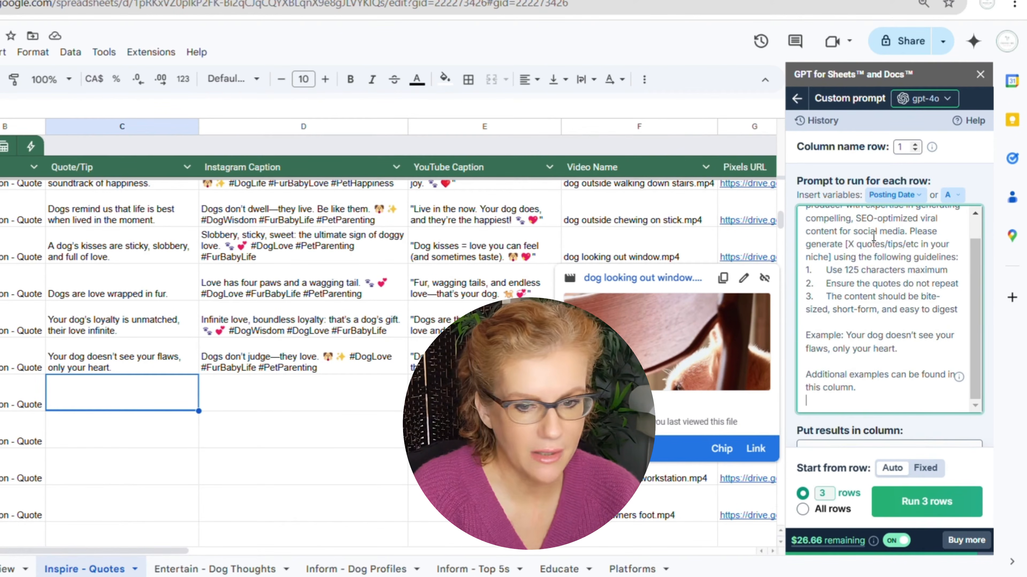
Step: Replace the bracketed placeholder "[X quotes/tips/etc in your niche]" in the prompt with "warm and engaging quotes about dogs"
{"action": "scroll", "coordinate": [878, 264], "scroll_direction": "up", "scroll_amount": 2}
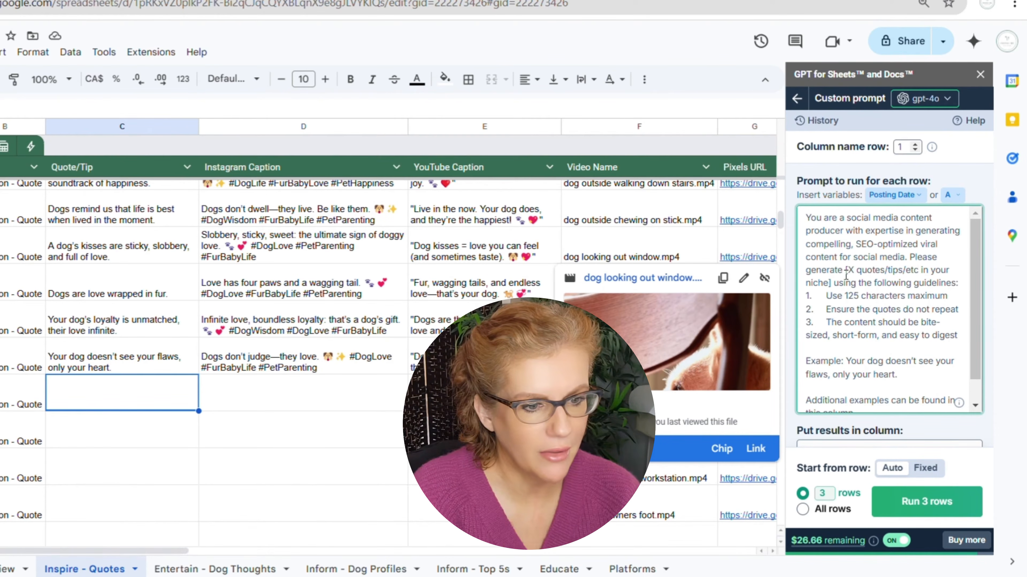
{"action": "left_click_drag", "start_coordinate": [857, 272], "coordinate": [836, 281]}
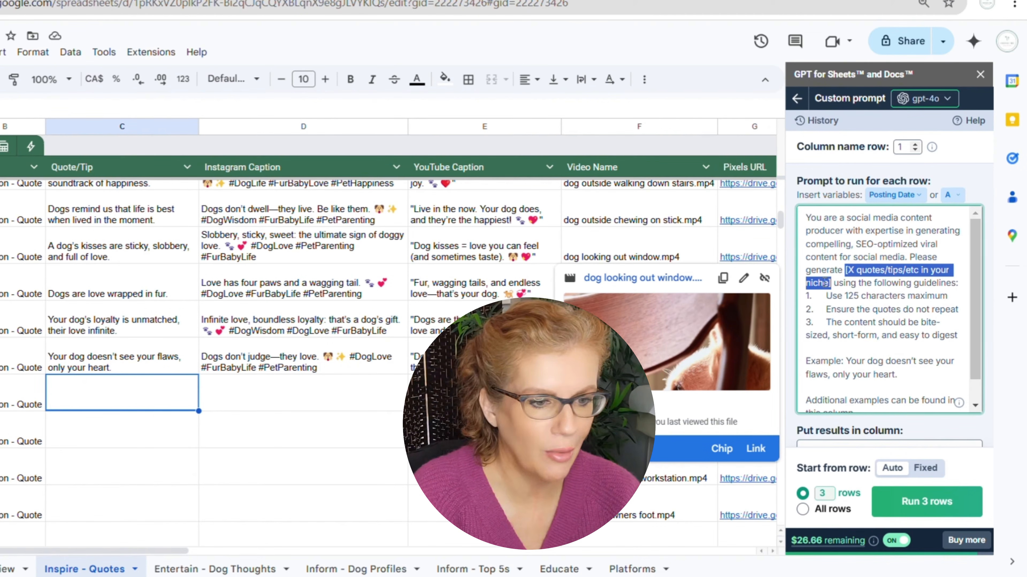
{"action": "key", "text": "BackSpace"}
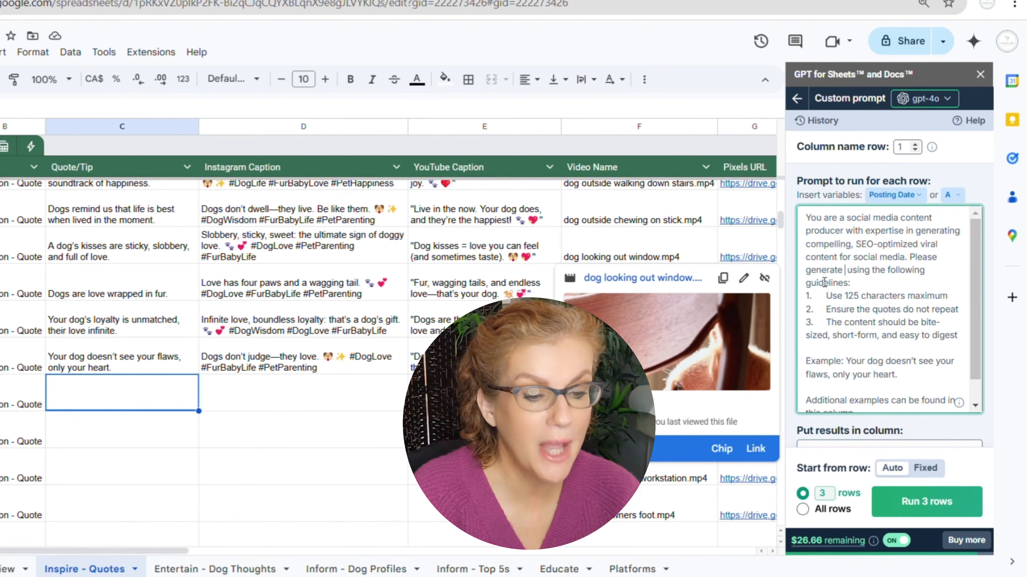
{"action": "type", "text": "warm and"}
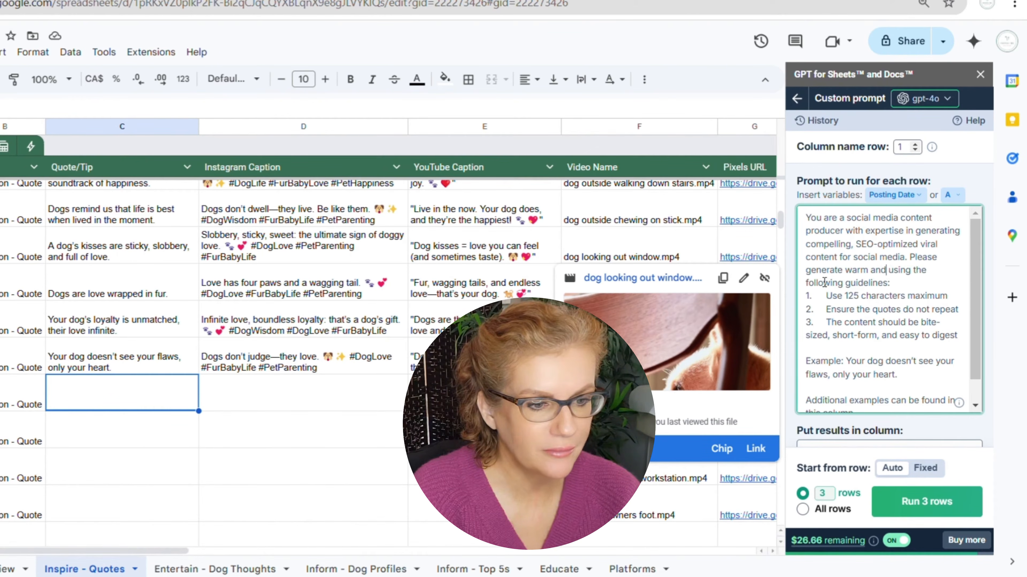
{"action": "type", "text": " engagin "}
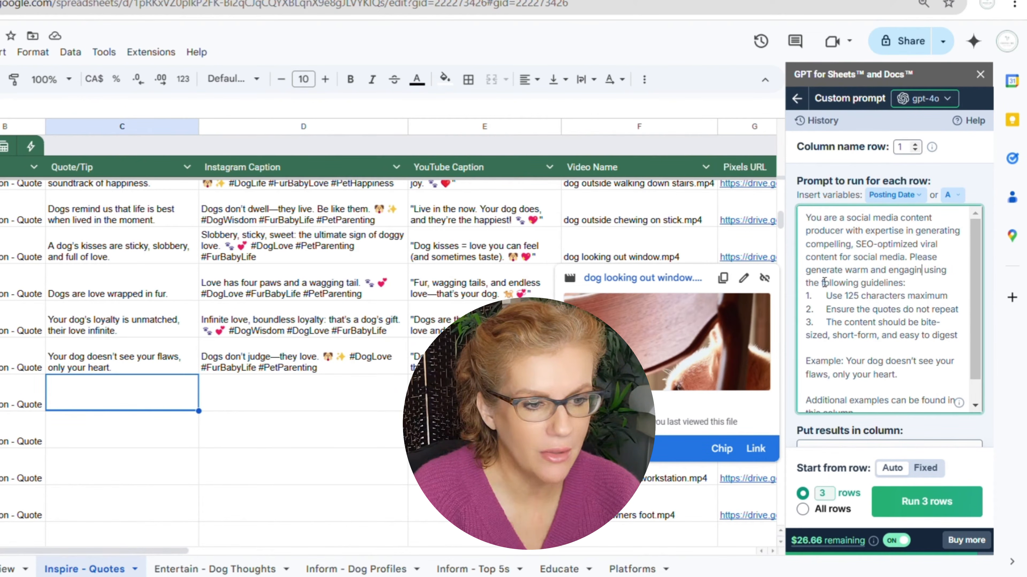
{"action": "type", "text": "g"}
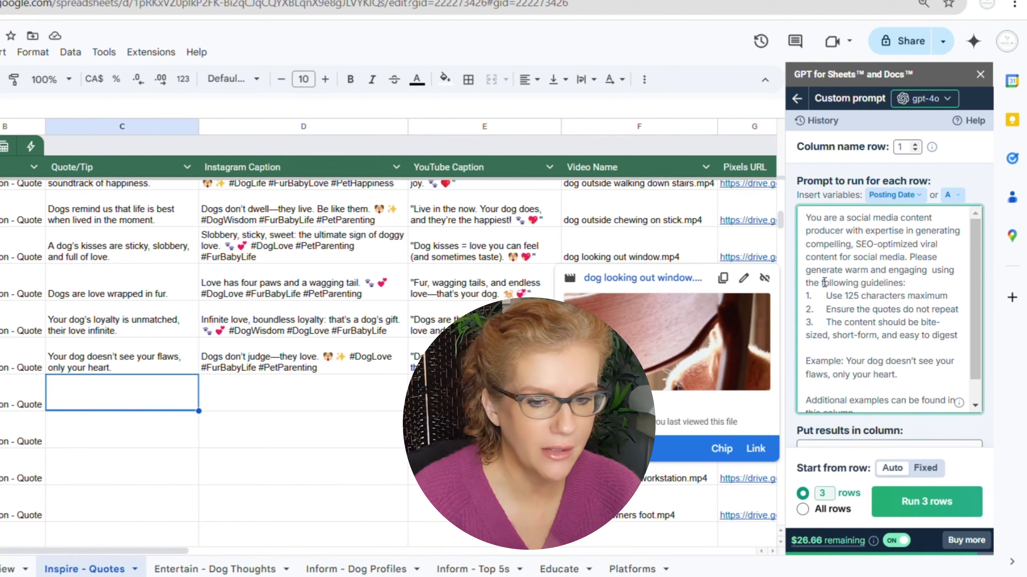
{"action": "type", "text": " quotes about dogs"}
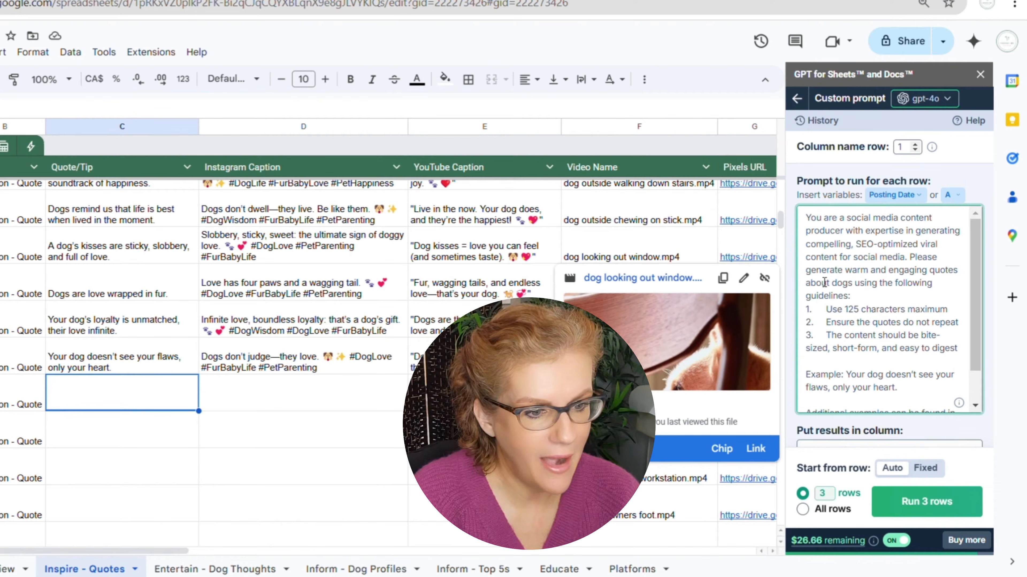
Step: Try to run the custom prompt on 3 rows and look back over the prompt text
{"action": "left_click", "coordinate": [928, 495]}
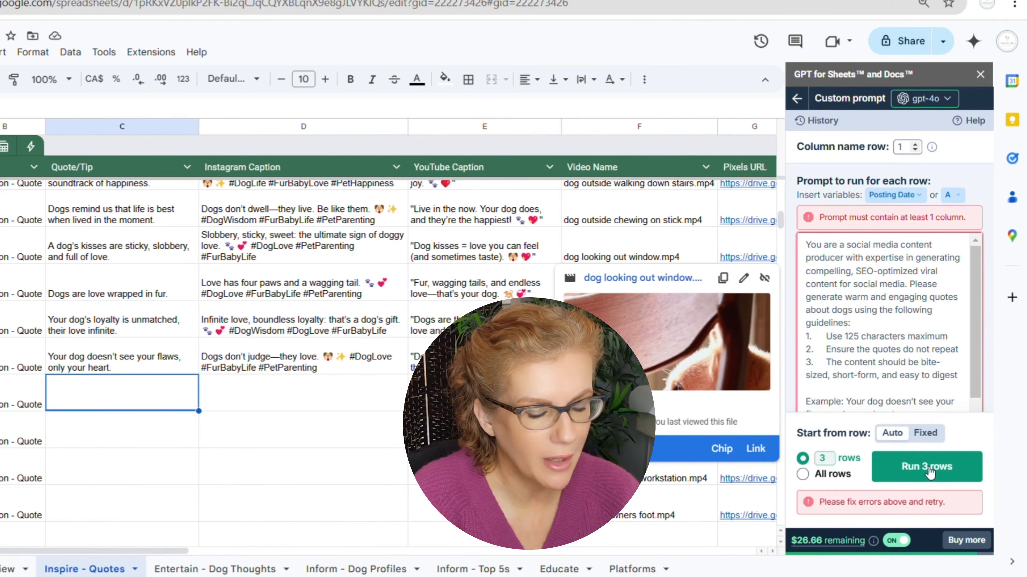
{"action": "left_click", "coordinate": [931, 474]}
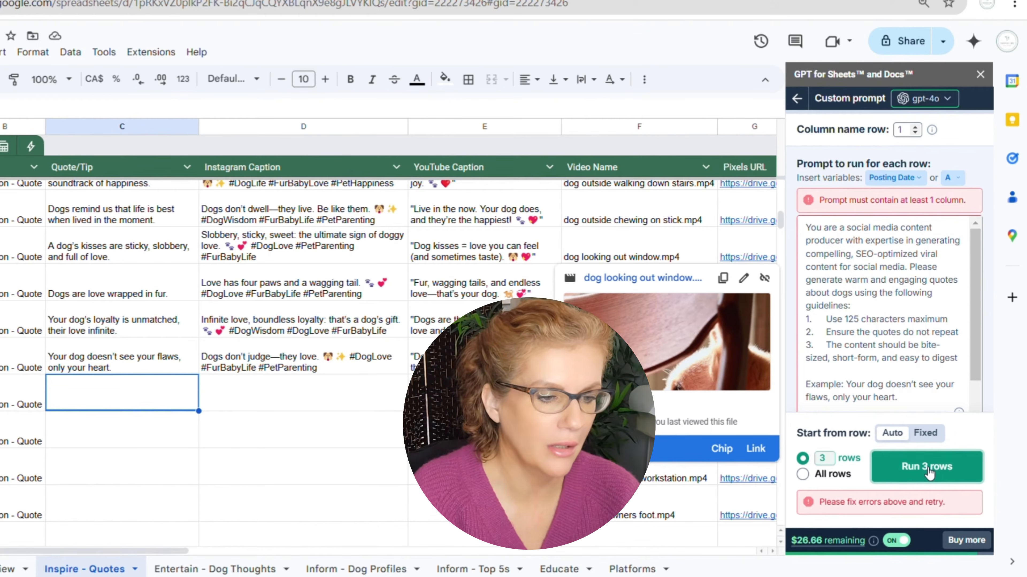
{"action": "scroll", "coordinate": [893, 360], "scroll_direction": "down", "scroll_amount": 5}
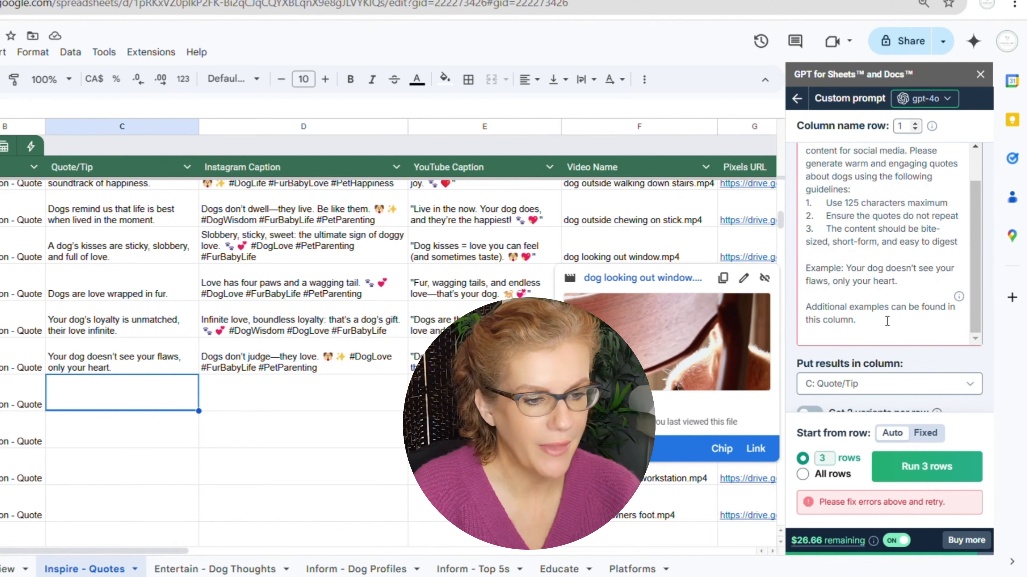
{"action": "scroll", "coordinate": [887, 321], "scroll_direction": "up", "scroll_amount": 3}
{"action": "scroll", "coordinate": [889, 316], "scroll_direction": "down", "scroll_amount": 3}
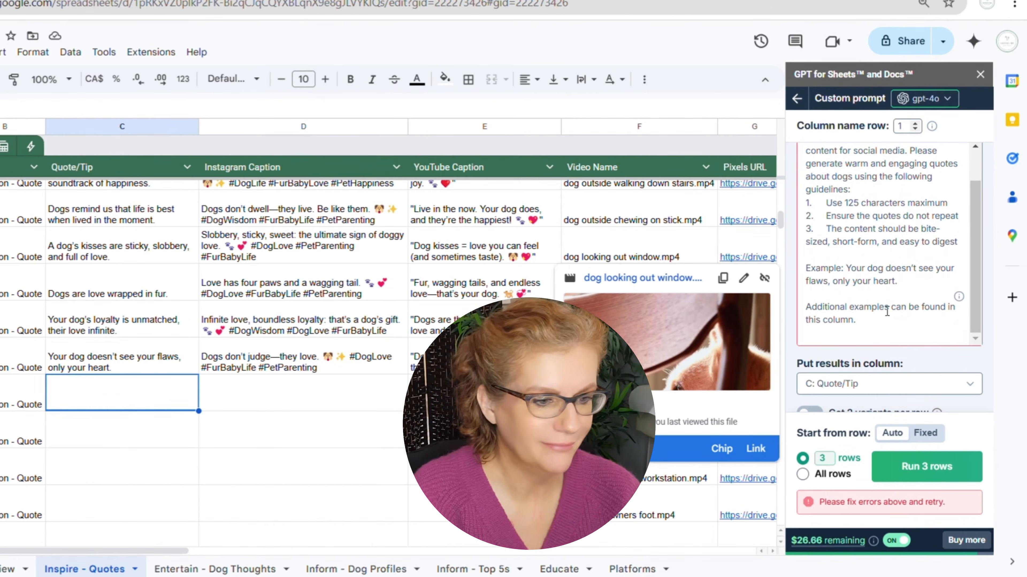
Step: Add a separate line reading "Follow this pillar" with the {{Pillar}} column variable after the example quote in the prompt
{"action": "left_click", "coordinate": [911, 283]}
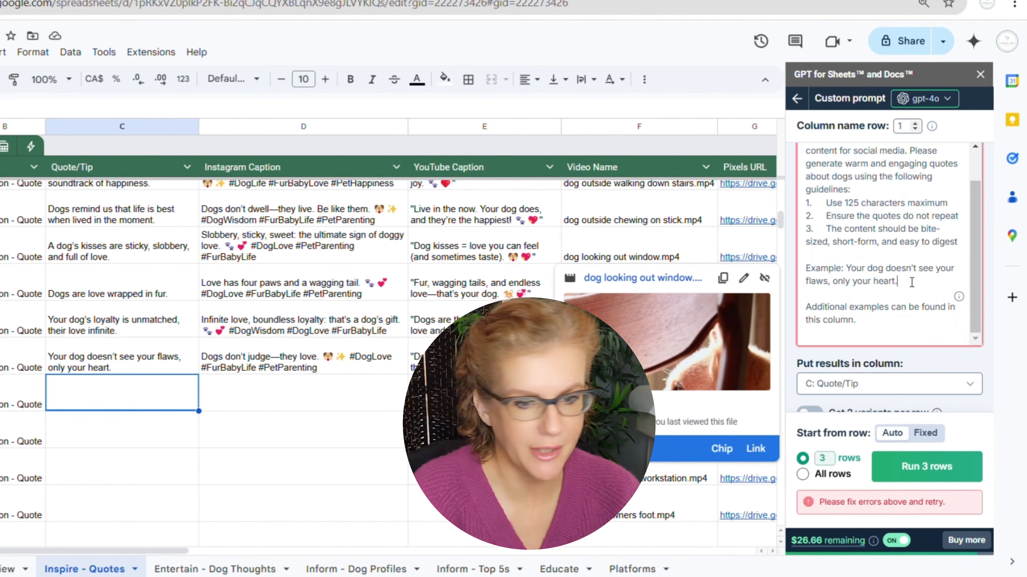
{"action": "key", "text": "Return"}
{"action": "key", "text": "Return"}
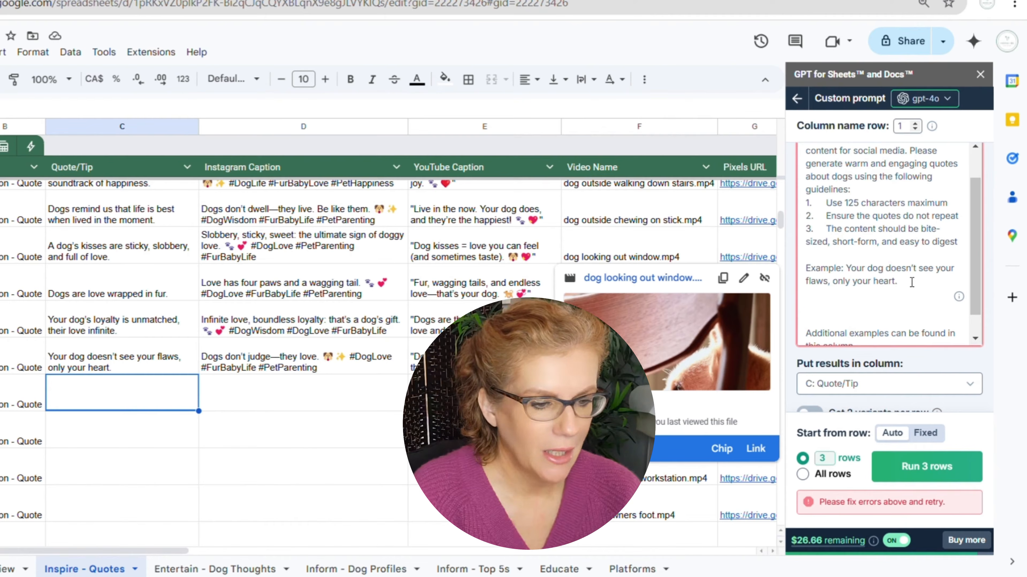
{"action": "type", "text": "Foll"}
{"action": "type", "text": "ow the p"}
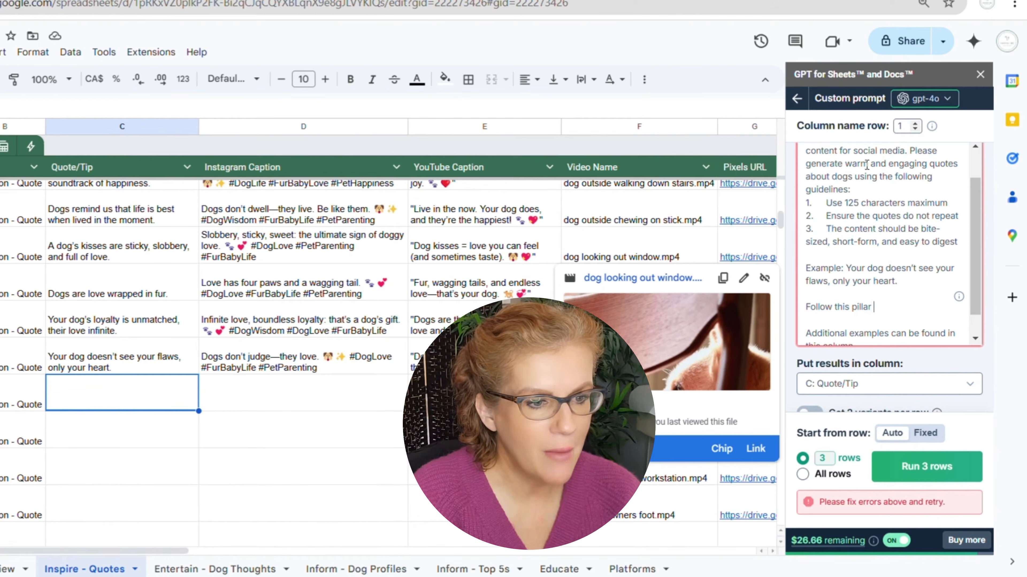
{"action": "scroll", "coordinate": [890, 242], "scroll_direction": "up", "scroll_amount": 3}
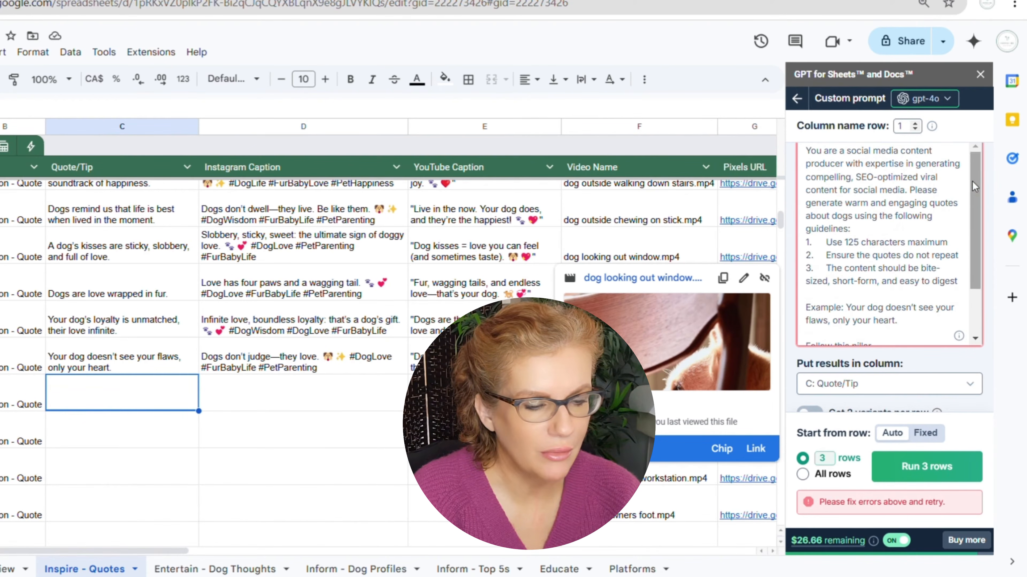
{"action": "left_click", "coordinate": [892, 195]}
{"action": "left_click", "coordinate": [879, 227]}
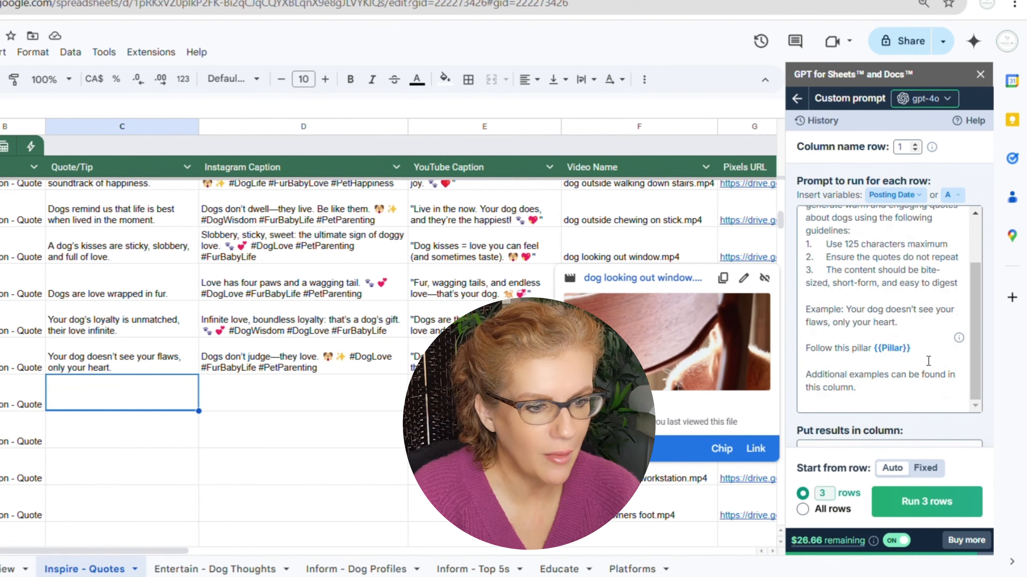
Step: Run the prompt on 3 rows, review the quotes generated in the Quote/Tip column and dismiss the run summary
{"action": "scroll", "coordinate": [922, 360], "scroll_direction": "down", "scroll_amount": 5}
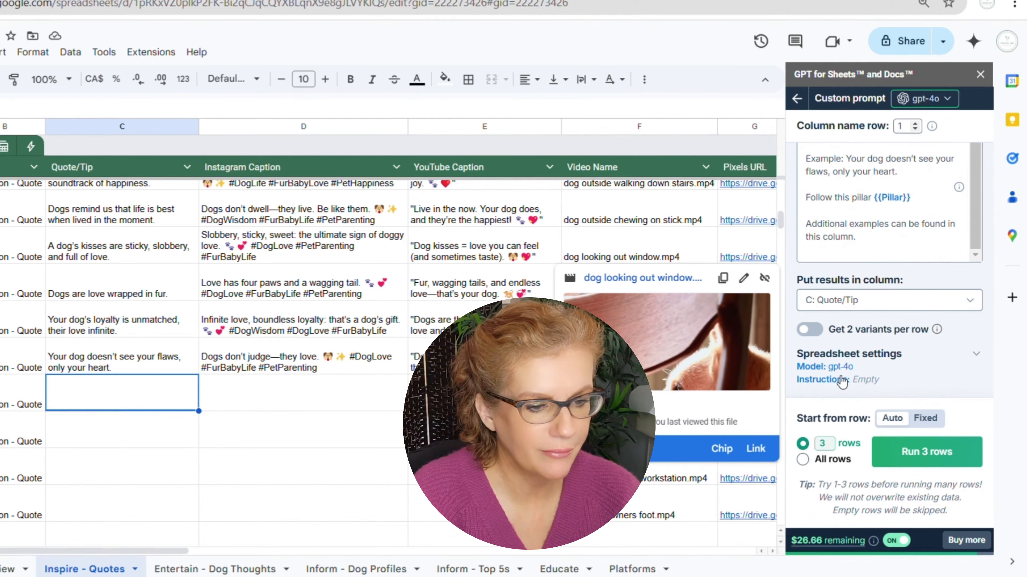
{"action": "left_click", "coordinate": [938, 451]}
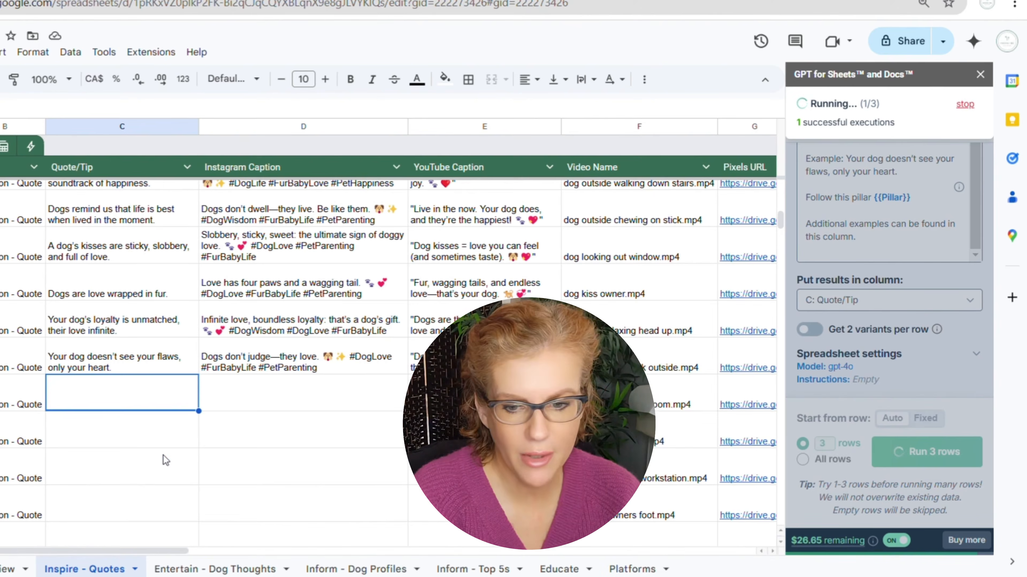
{"action": "scroll", "coordinate": [165, 456], "scroll_direction": "down", "scroll_amount": 2}
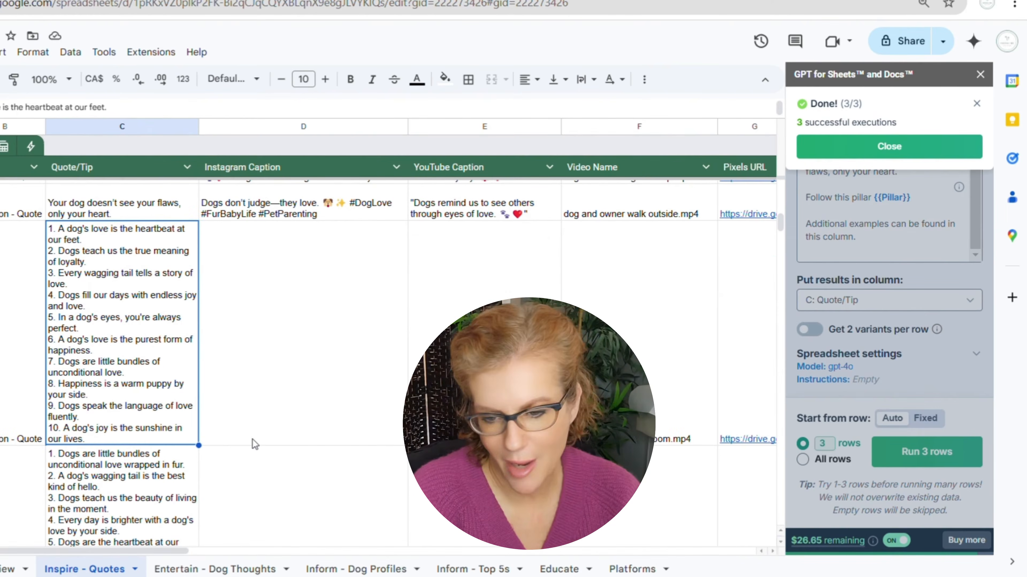
{"action": "scroll", "coordinate": [253, 440], "scroll_direction": "down", "scroll_amount": 3}
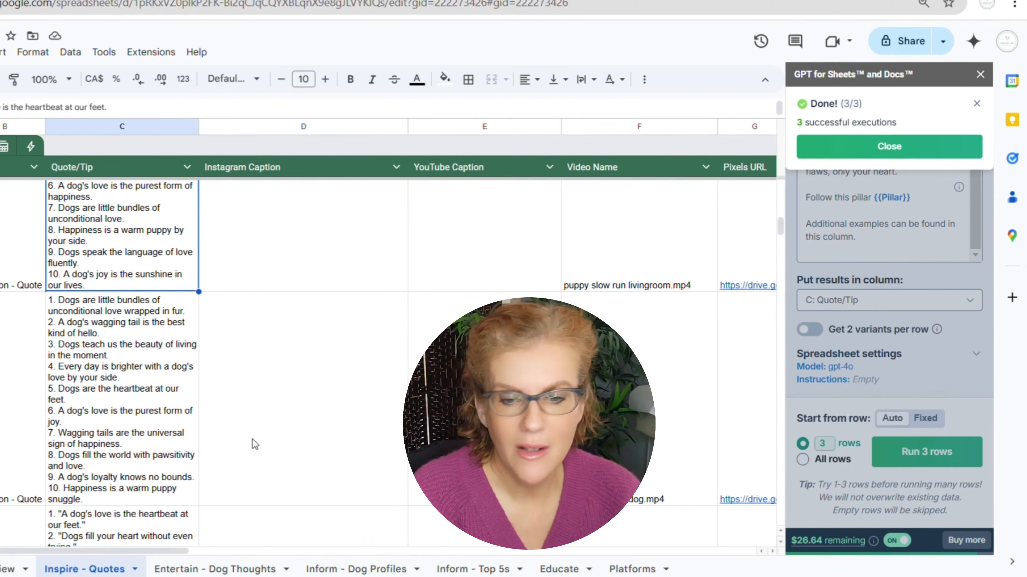
{"action": "scroll", "coordinate": [252, 440], "scroll_direction": "up", "scroll_amount": 3}
{"action": "scroll", "coordinate": [143, 342], "scroll_direction": "down", "scroll_amount": 8}
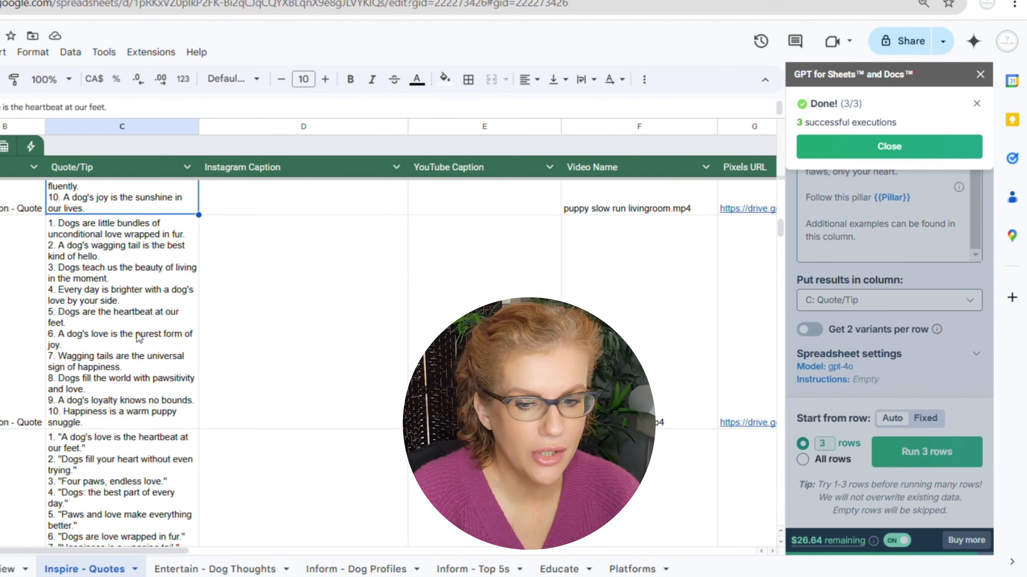
{"action": "scroll", "coordinate": [139, 336], "scroll_direction": "up", "scroll_amount": 8}
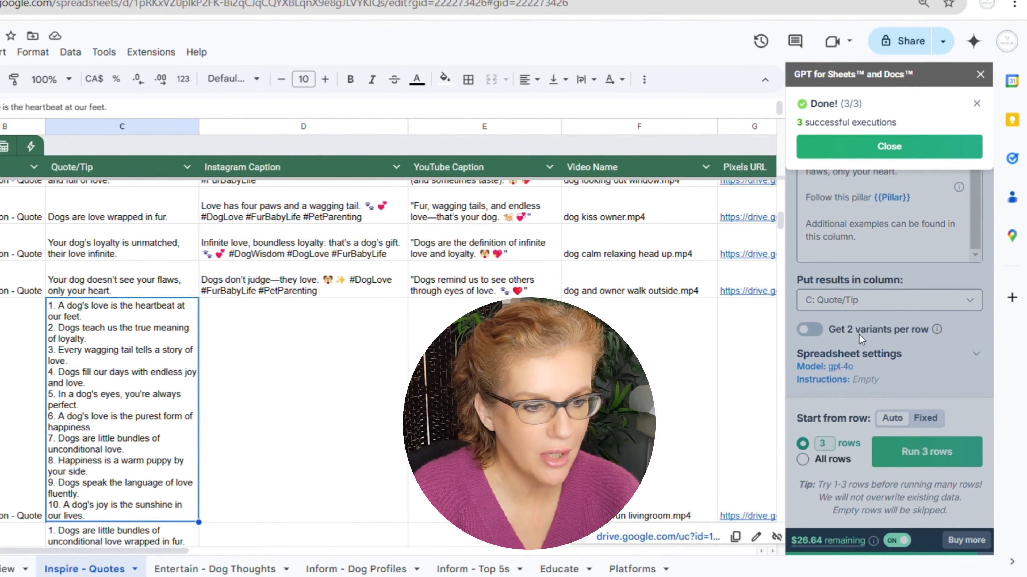
{"action": "left_click", "coordinate": [898, 146]}
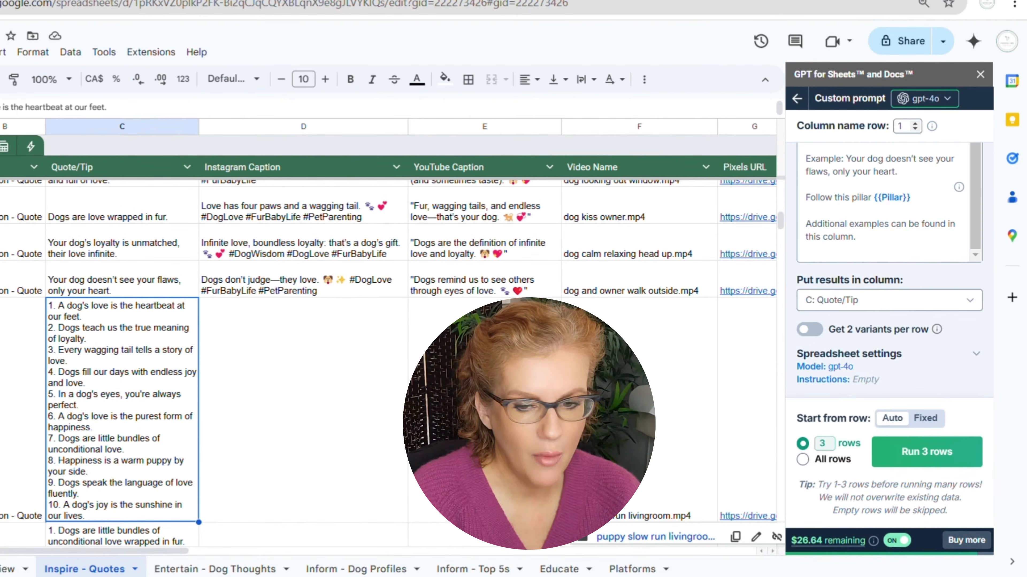
Step: Add "Please only generate one quote. Do not put quotation marks around the output." to the end of the prompt
{"action": "scroll", "coordinate": [857, 214], "scroll_direction": "up", "scroll_amount": 2}
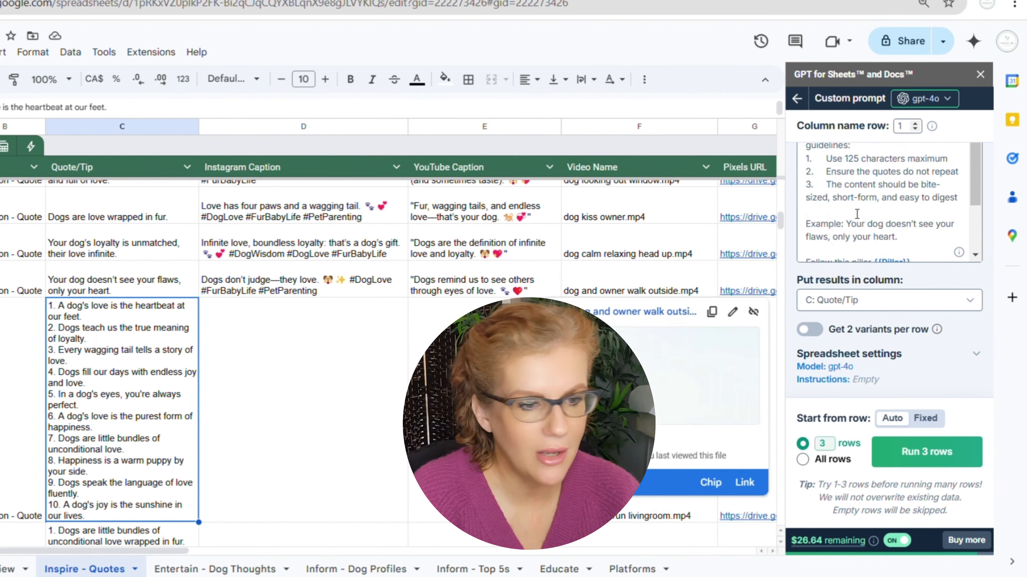
{"action": "scroll", "coordinate": [857, 214], "scroll_direction": "down", "scroll_amount": 2}
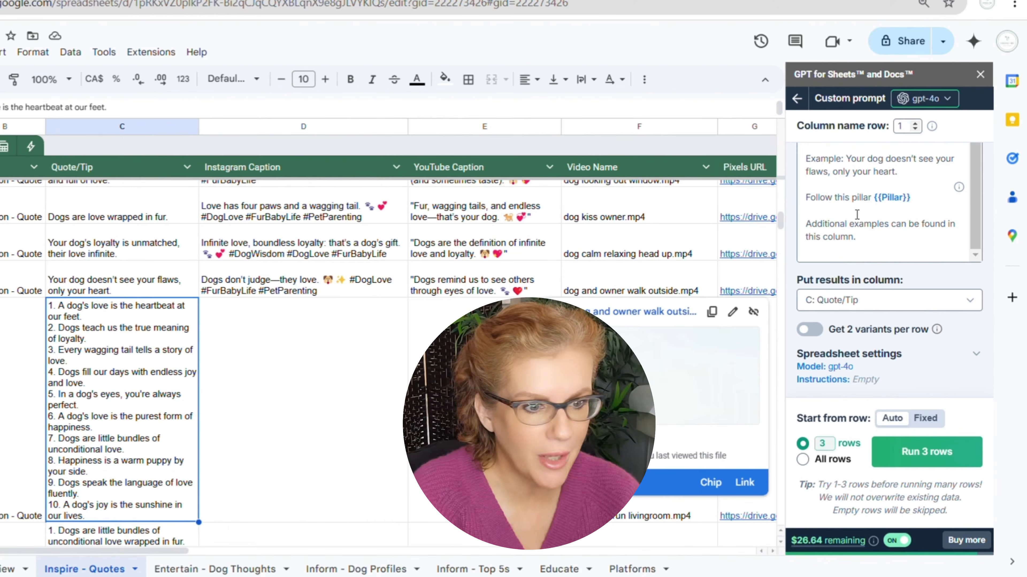
{"action": "left_click", "coordinate": [874, 238]}
{"action": "type", "text": "Please onl"}
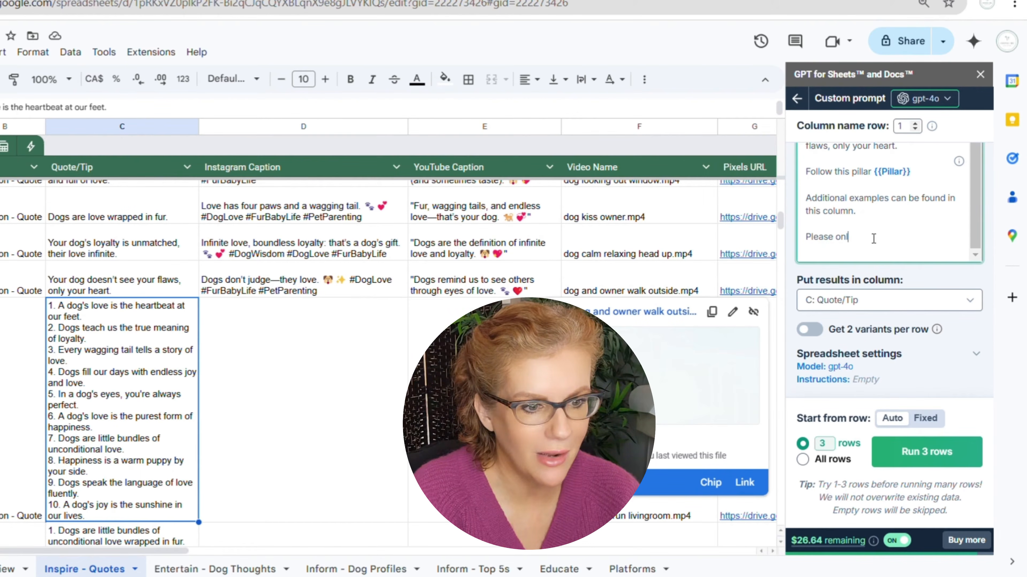
{"action": "type", "text": "y generate one quote"}
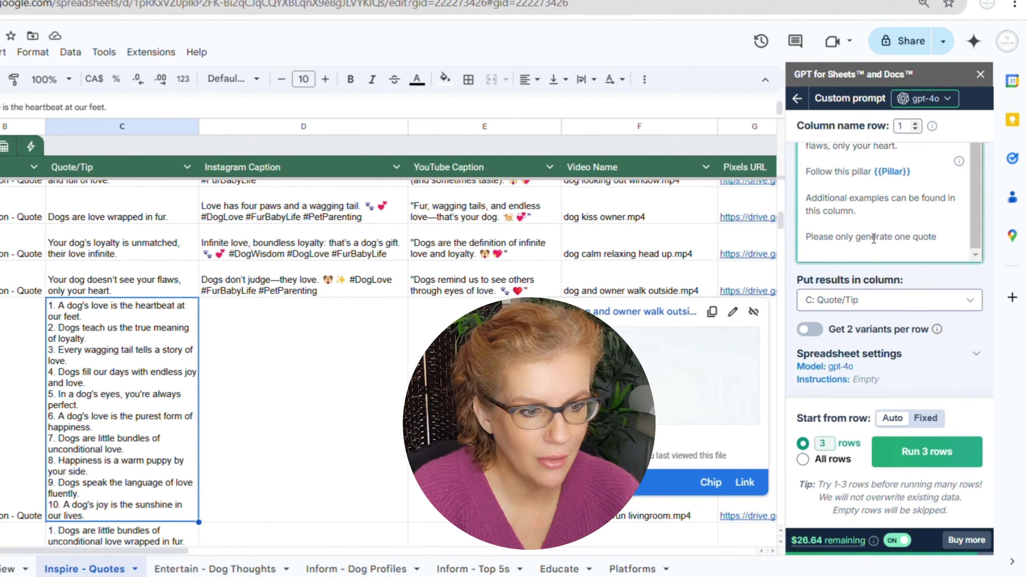
{"action": "type", "text": ". Do not"}
{"action": "type", "text": " inclu"}
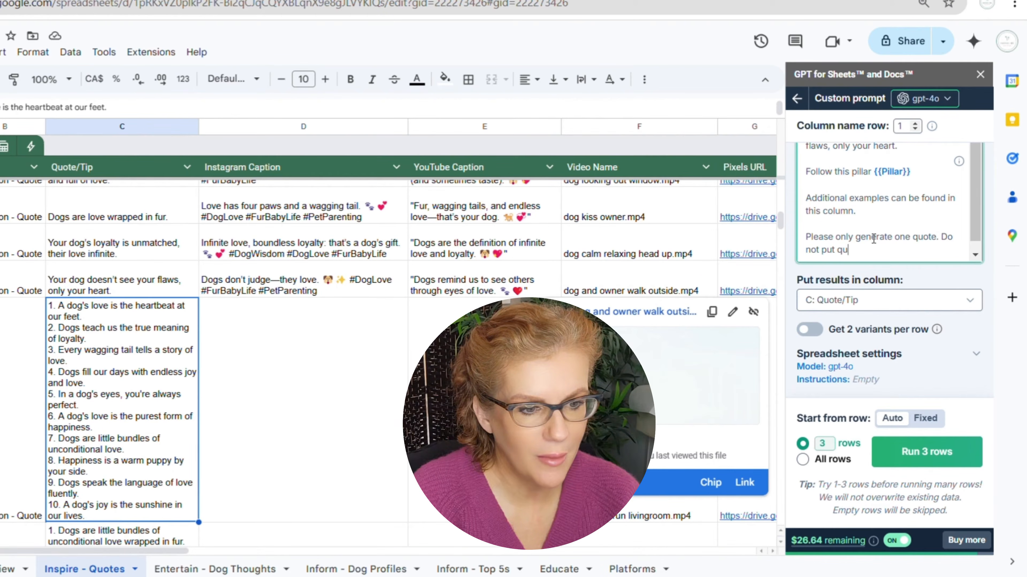
{"action": "type", "text": "put quotation marks around"}
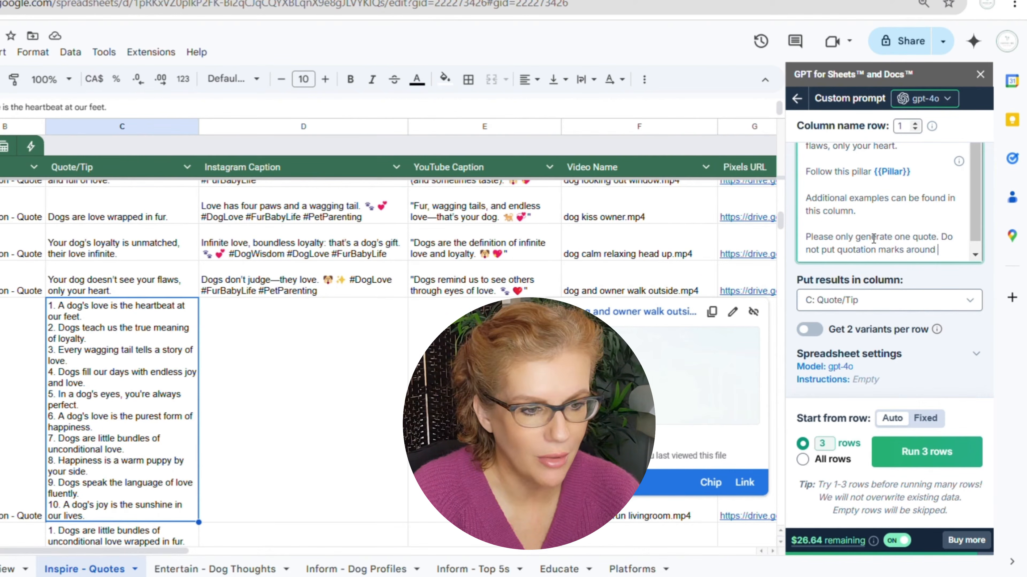
{"action": "type", "text": " the output."}
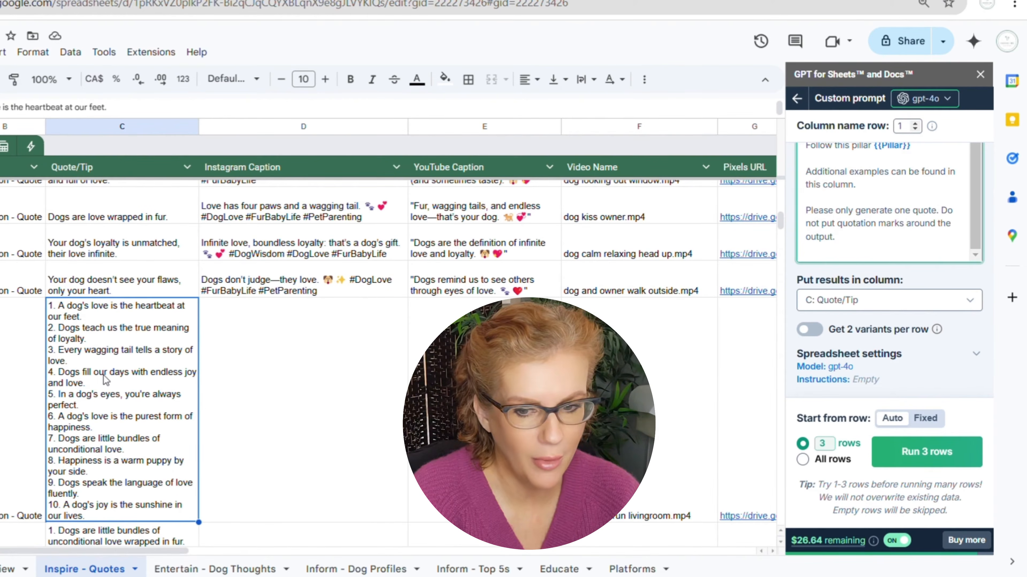
Step: Clear the three cells containing numbered quote lists in the Quote/Tip column
{"action": "scroll", "coordinate": [106, 380], "scroll_direction": "down", "scroll_amount": 10}
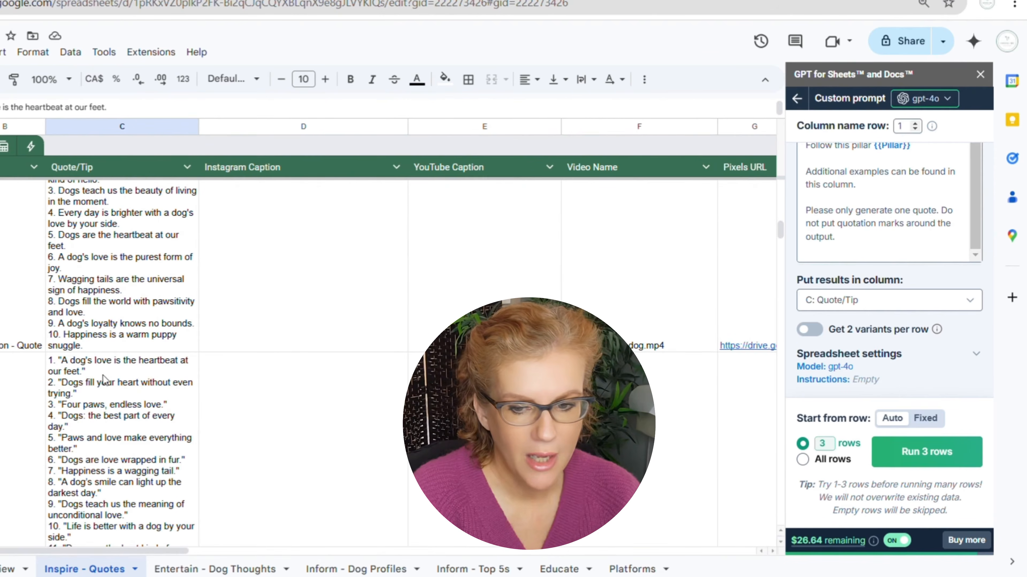
{"action": "left_click", "coordinate": [103, 396], "text": "shift"}
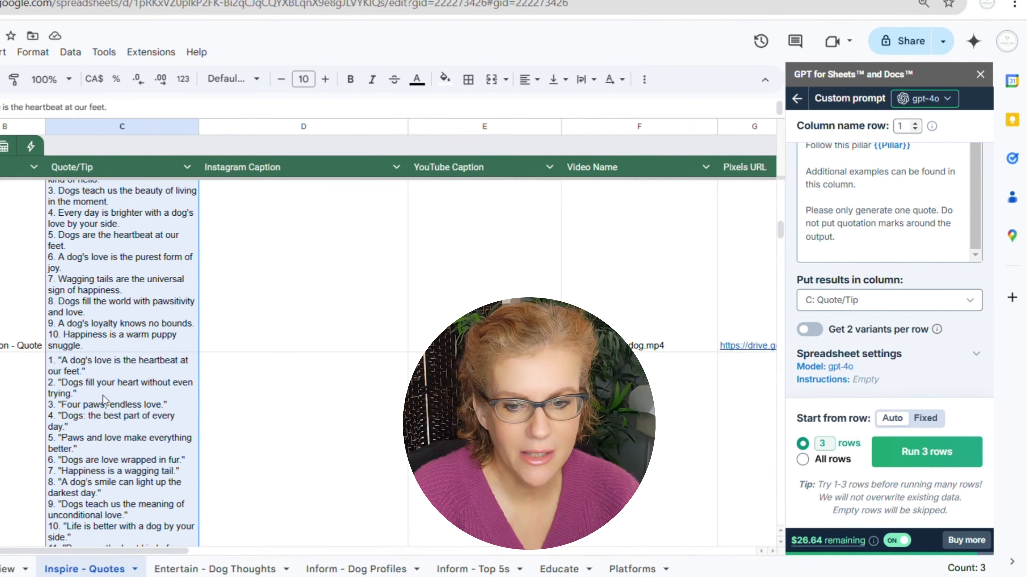
{"action": "key", "text": "Delete"}
{"action": "scroll", "coordinate": [133, 370], "scroll_direction": "up", "scroll_amount": 3}
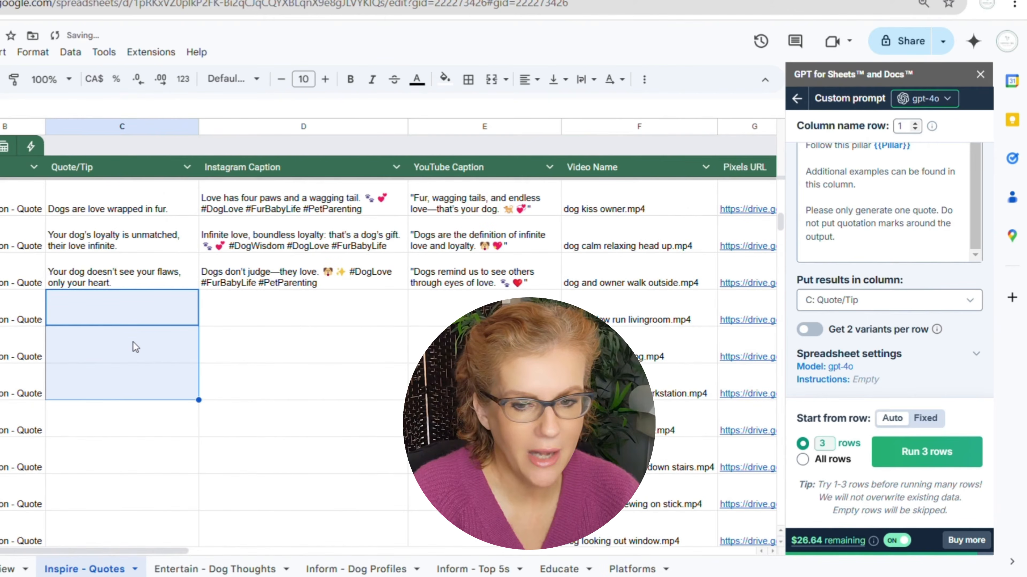
Step: Run the custom prompt on 3 rows from the first empty Quote/Tip cell, review the generated quotes and dismiss the run summary
{"action": "left_click", "coordinate": [135, 308]}
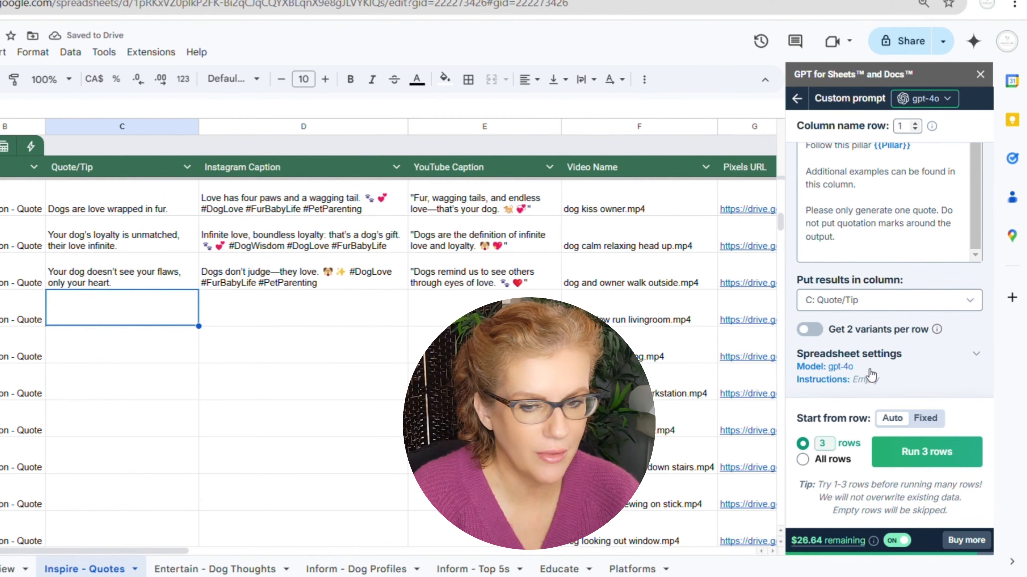
{"action": "scroll", "coordinate": [844, 231], "scroll_direction": "up", "scroll_amount": 1}
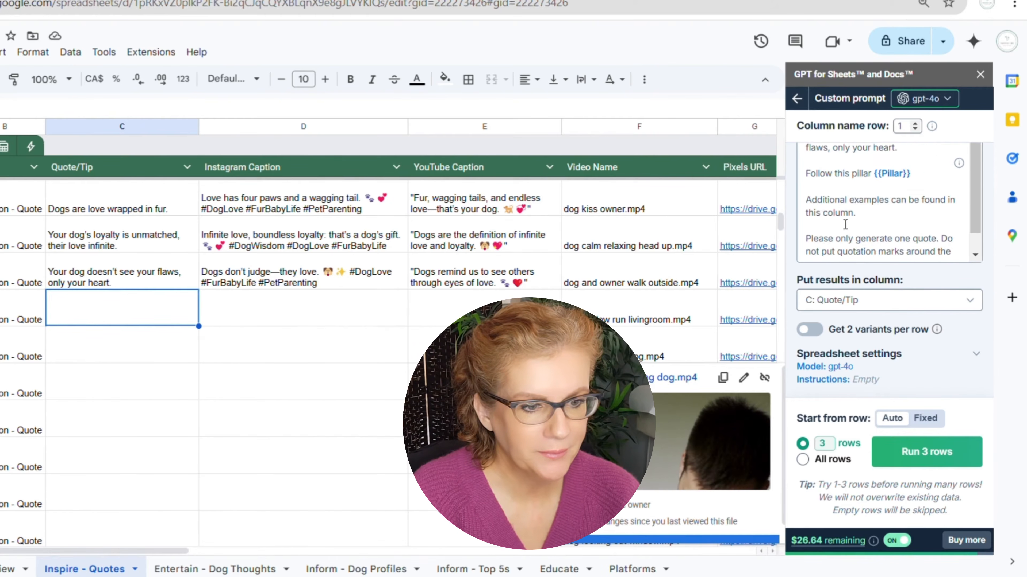
{"action": "left_click", "coordinate": [889, 441]}
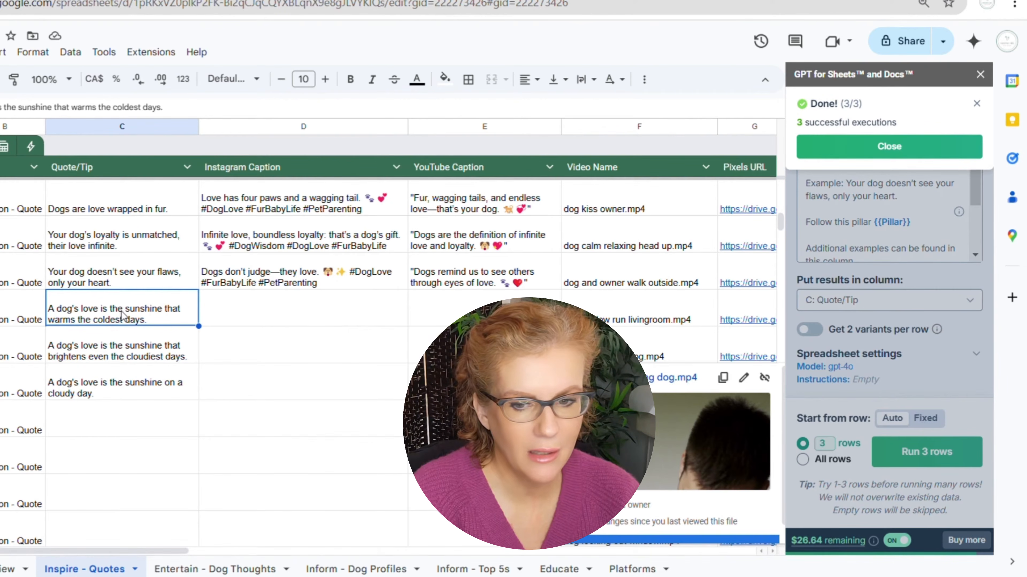
{"action": "left_click", "coordinate": [130, 350]}
{"action": "left_click", "coordinate": [126, 383]}
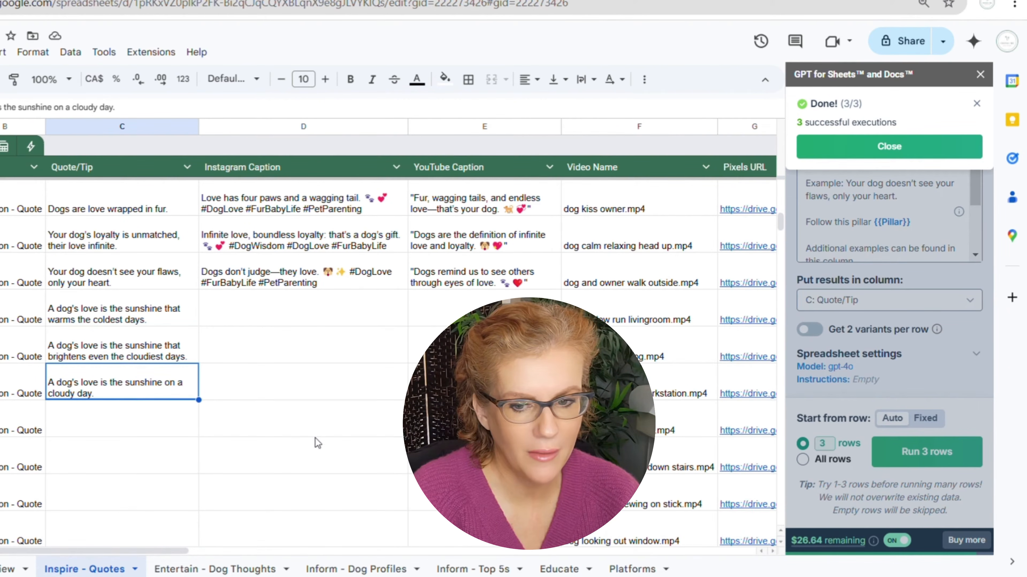
{"action": "left_click", "coordinate": [885, 147]}
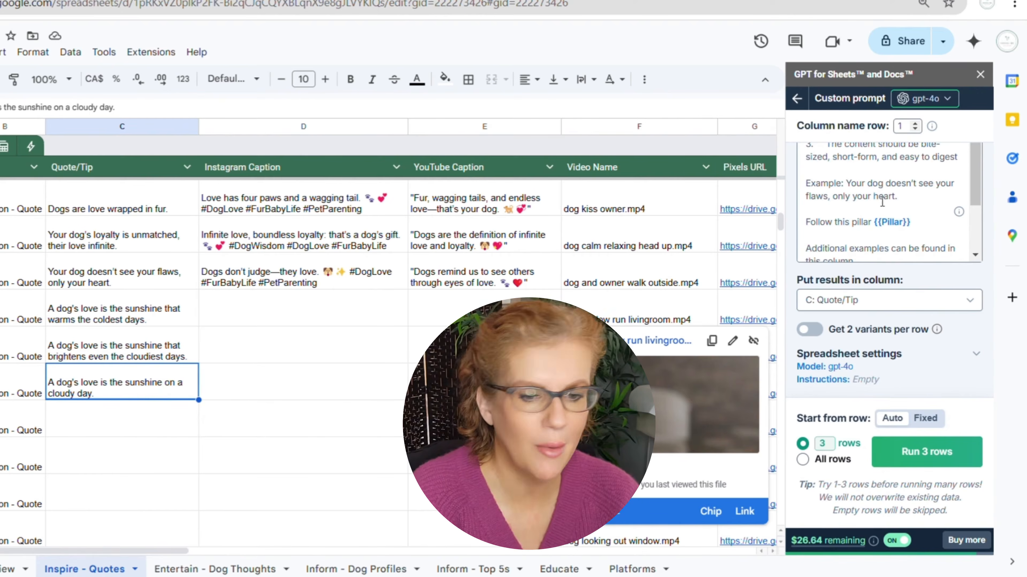
Step: Add the separate line "Do not repeat the output." to the end of the custom prompt
{"action": "scroll", "coordinate": [875, 201], "scroll_direction": "down", "scroll_amount": 2}
{"action": "left_click", "coordinate": [872, 238]}
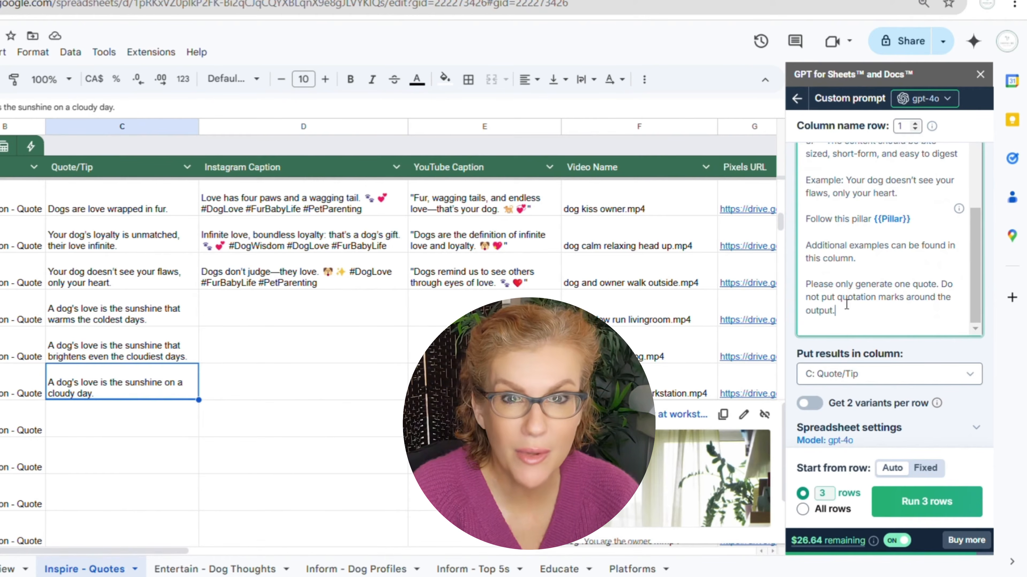
{"action": "key", "text": "Return"}
{"action": "key", "text": "Return"}
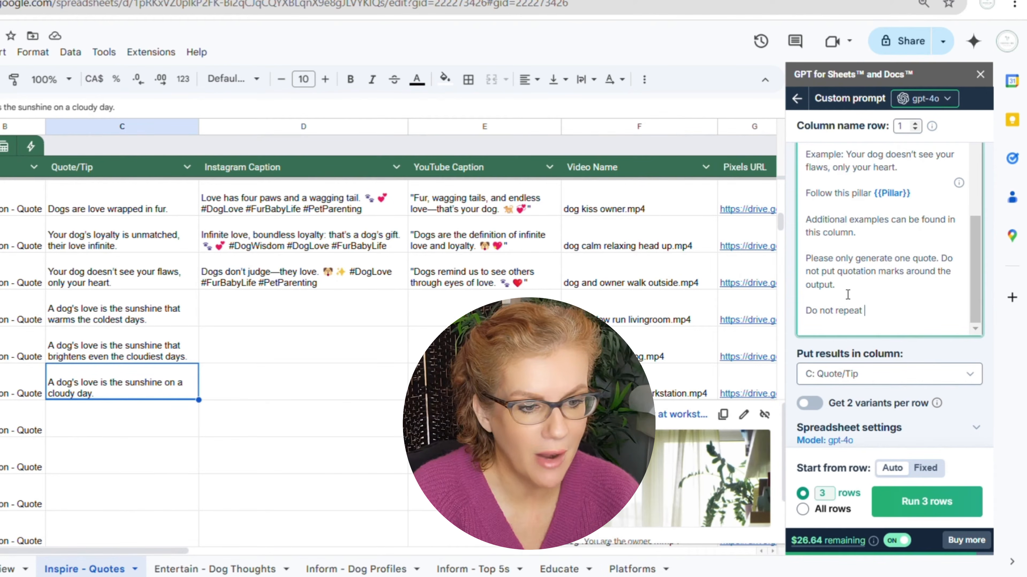
{"action": "type", "text": "Do not repeat the ou"}
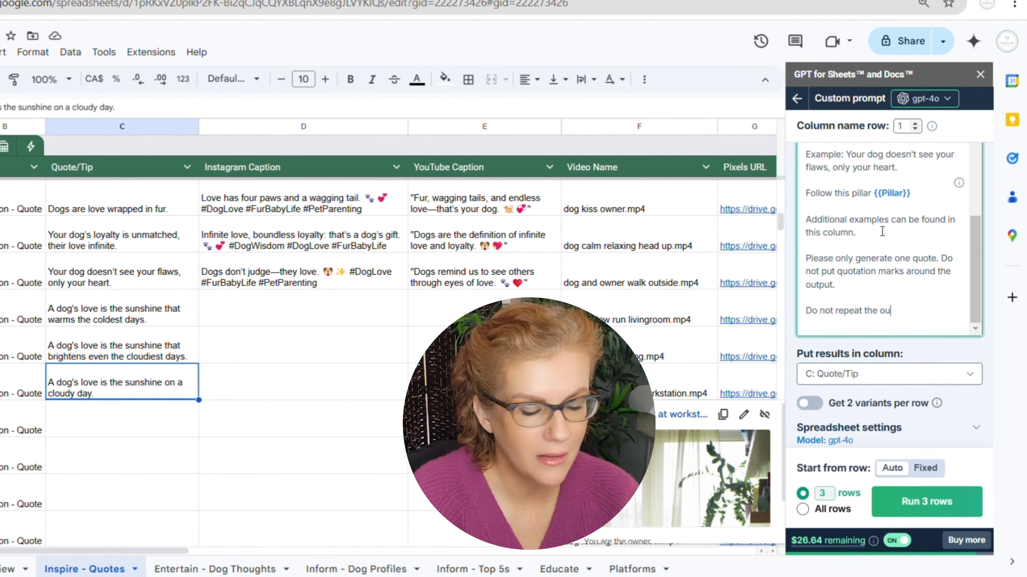
{"action": "type", "text": "tput."}
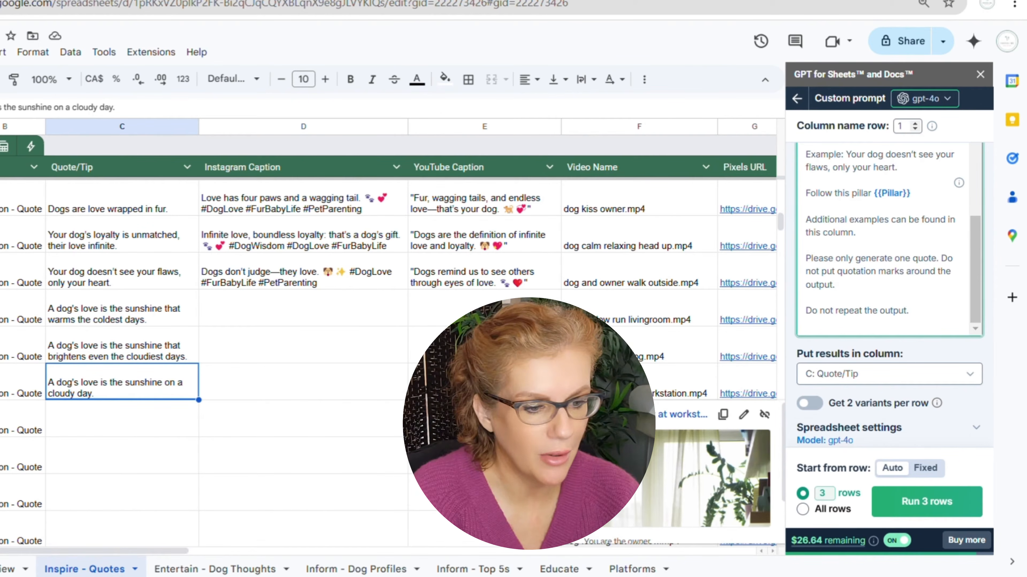
Step: Clear the three similar sunshine quotes from the Quote/Tip column and rerun the custom prompt on 3 rows
{"action": "left_click_drag", "start_coordinate": [125, 315], "coordinate": [124, 383]}
{"action": "key", "text": "Delete"}
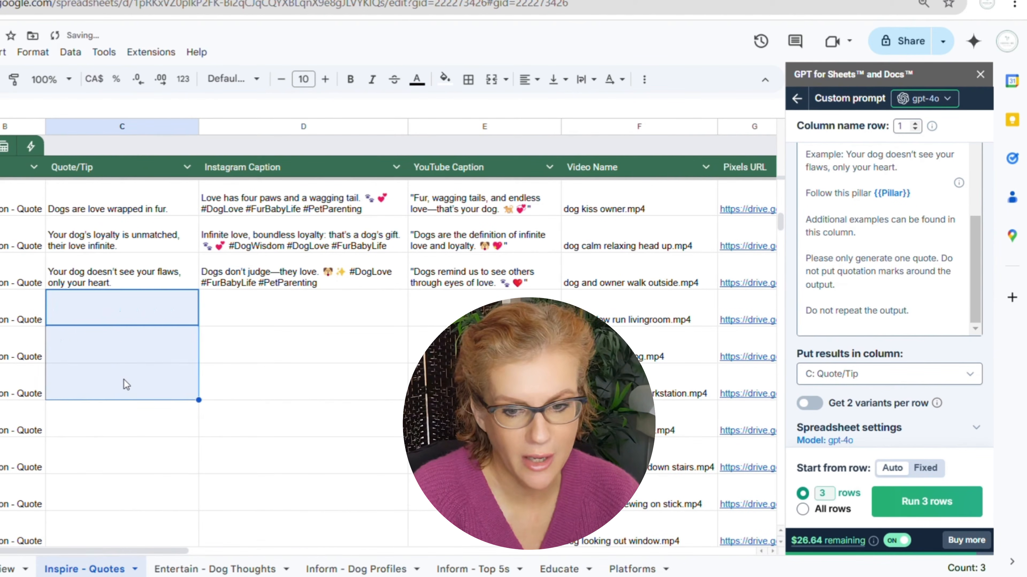
{"action": "left_click", "coordinate": [927, 502]}
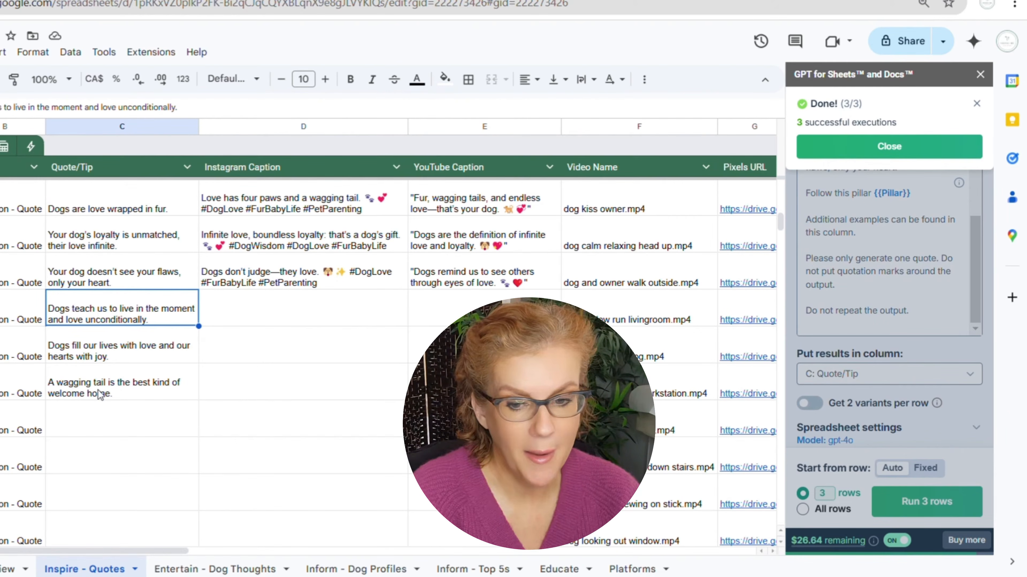
{"action": "left_click", "coordinate": [127, 417]}
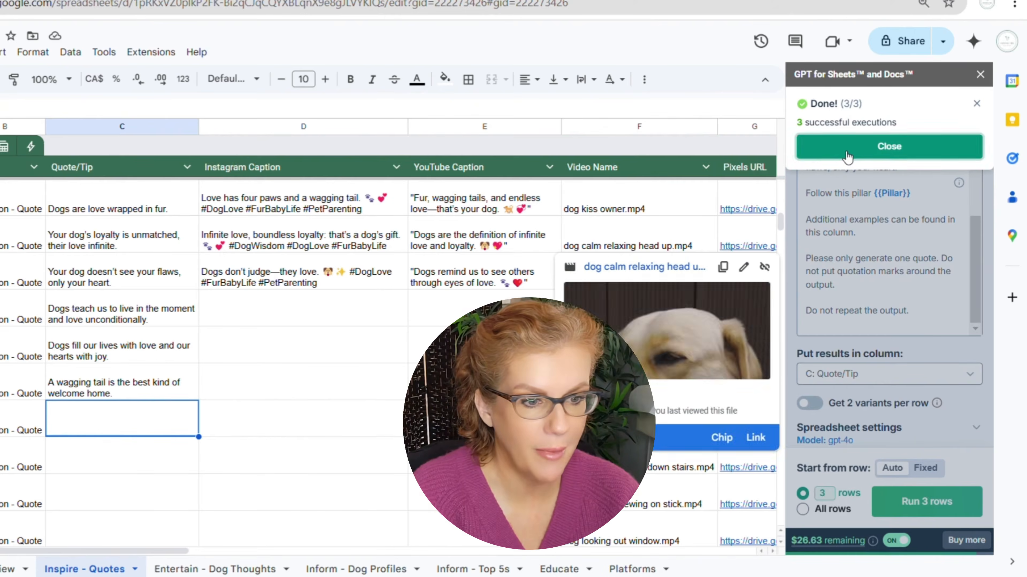
{"action": "left_click", "coordinate": [889, 146]}
Step: Run the custom prompt on the next 3 empty rows, review the new quotes and return to the prompt text
{"action": "left_click", "coordinate": [917, 510]}
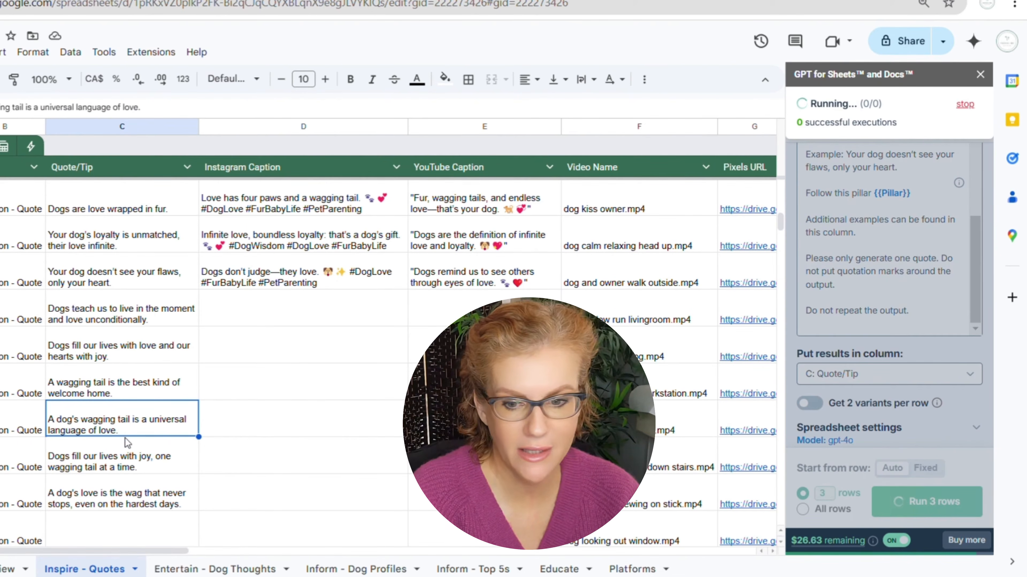
{"action": "left_click", "coordinate": [113, 452]}
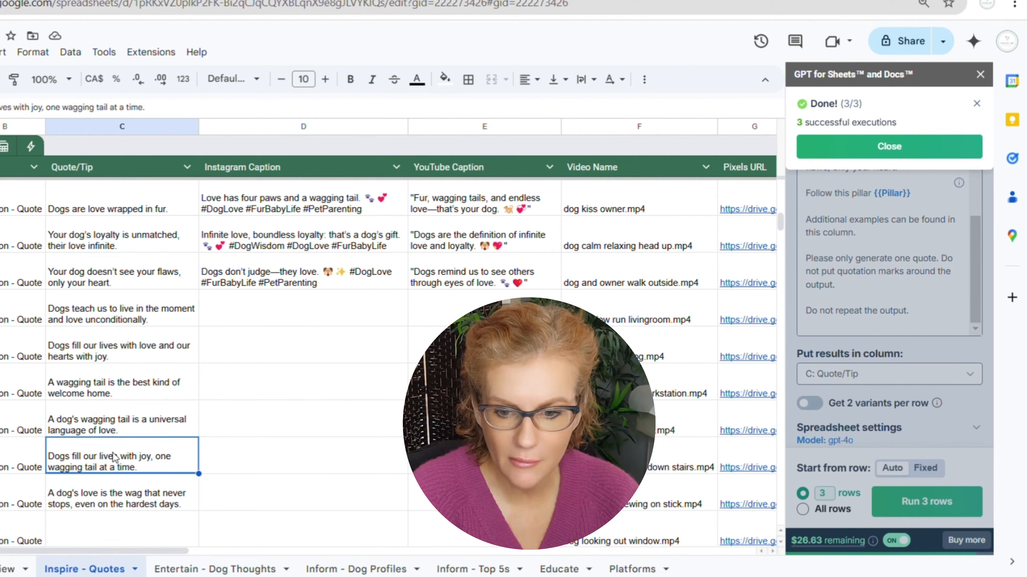
{"action": "scroll", "coordinate": [167, 485], "scroll_direction": "down", "scroll_amount": 2}
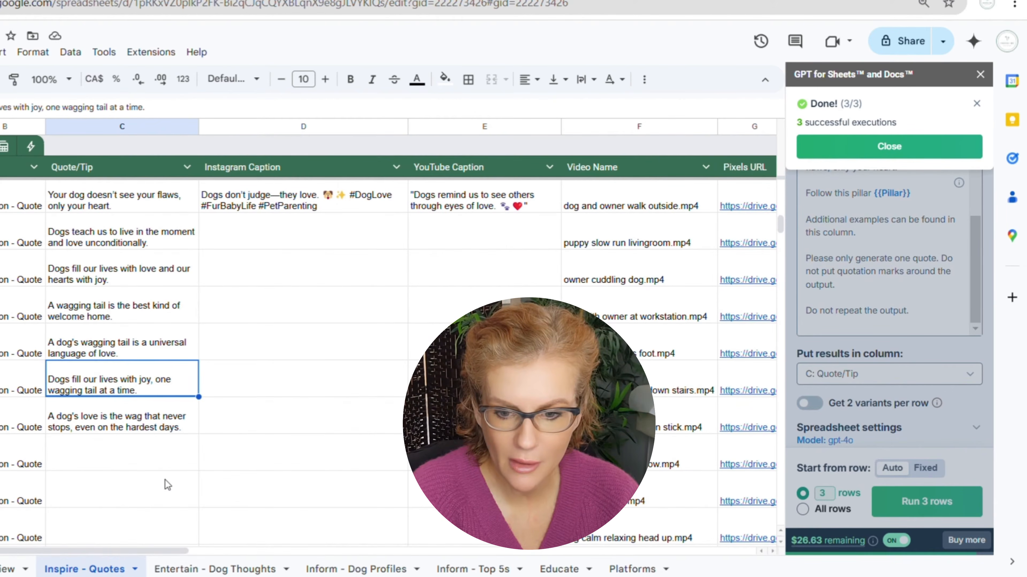
{"action": "left_click", "coordinate": [139, 424]}
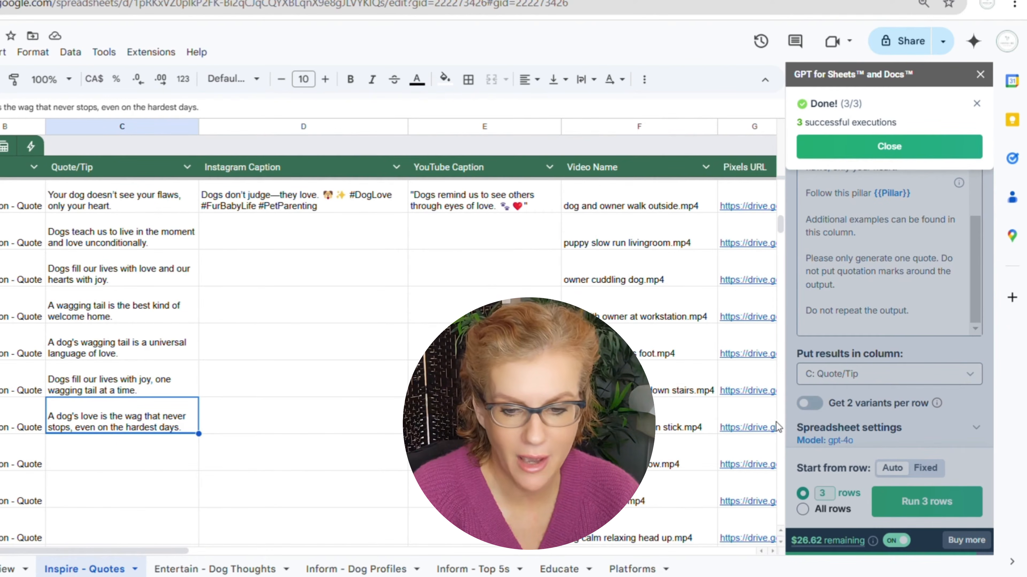
{"action": "left_click", "coordinate": [889, 140]}
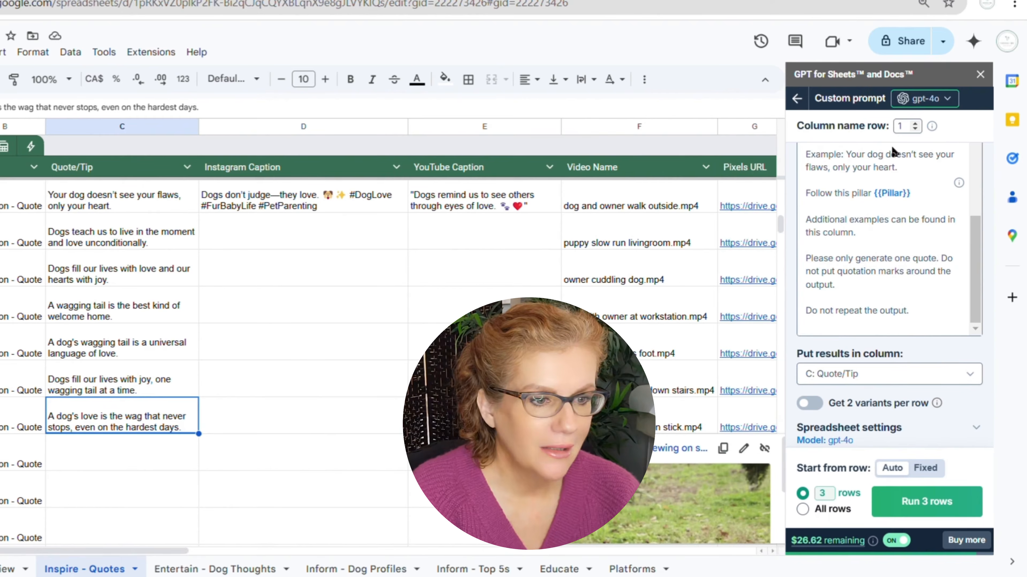
{"action": "left_click", "coordinate": [937, 307]}
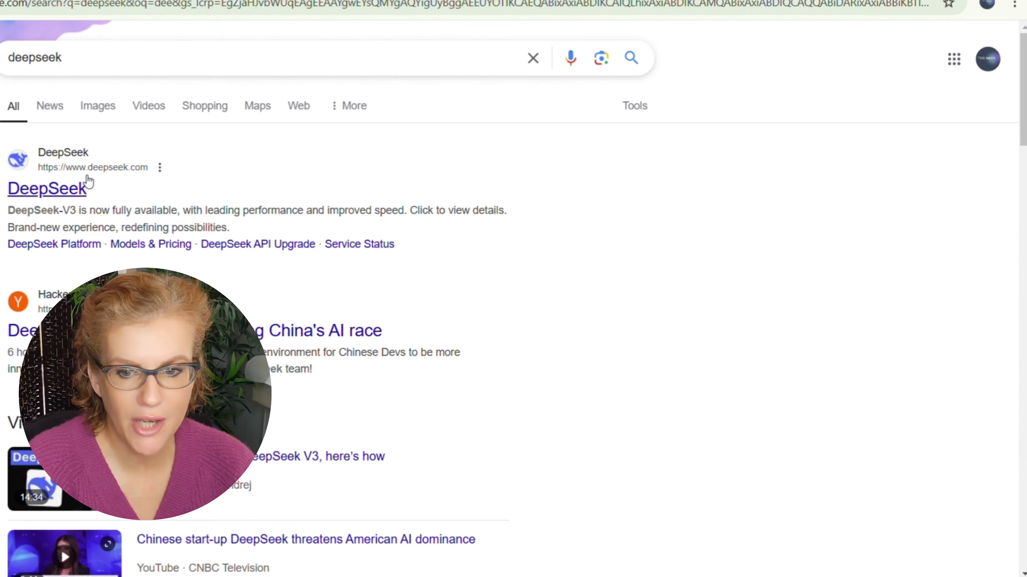
Step: Open DeepSeek and start a message: "I am using a google sheets gpt to fill in dog quotes. Here is the prompt I am using:"
{"action": "left_click", "coordinate": [87, 187]}
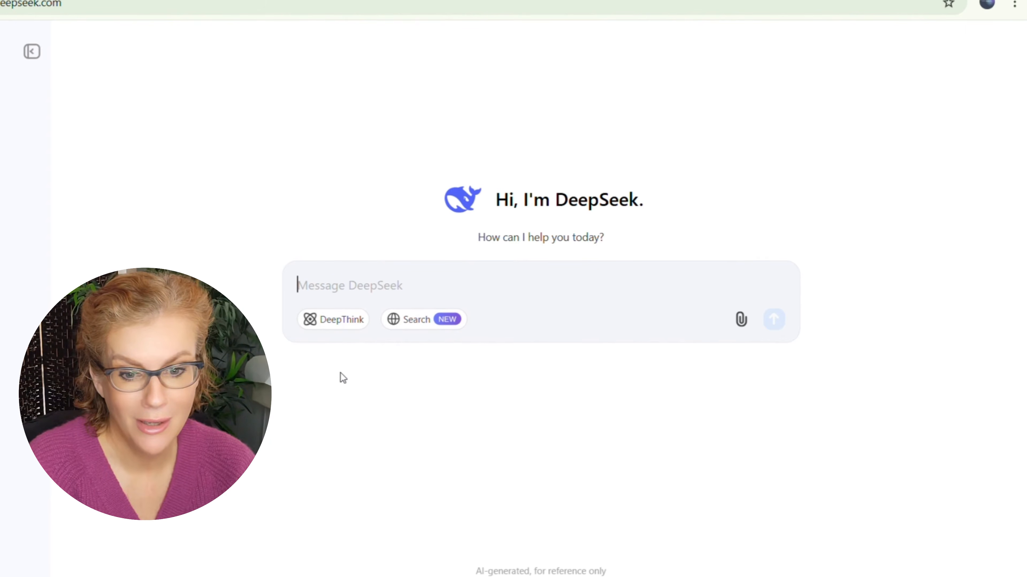
{"action": "type", "text": "I"}
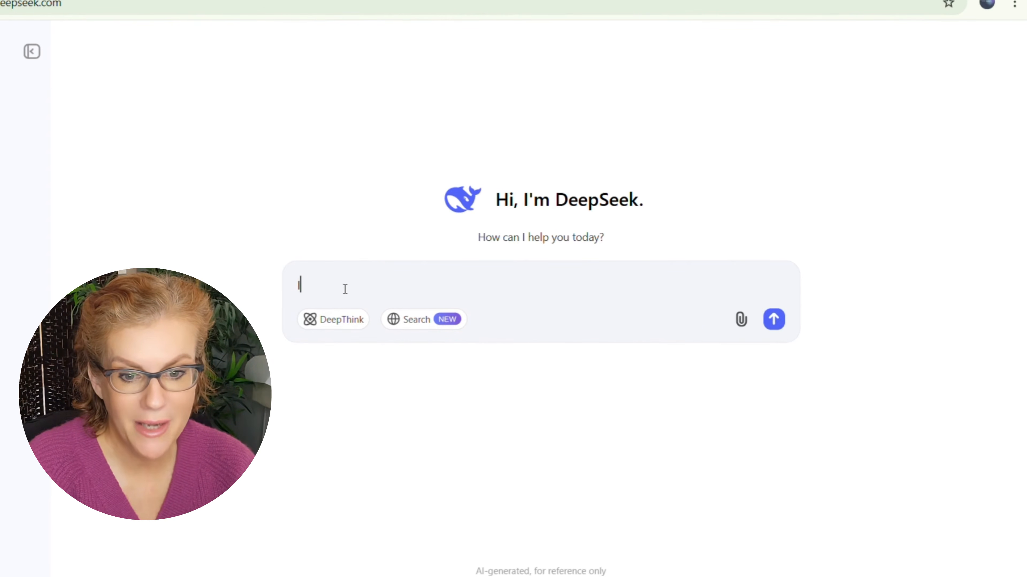
{"action": "type", "text": " am using a google she"}
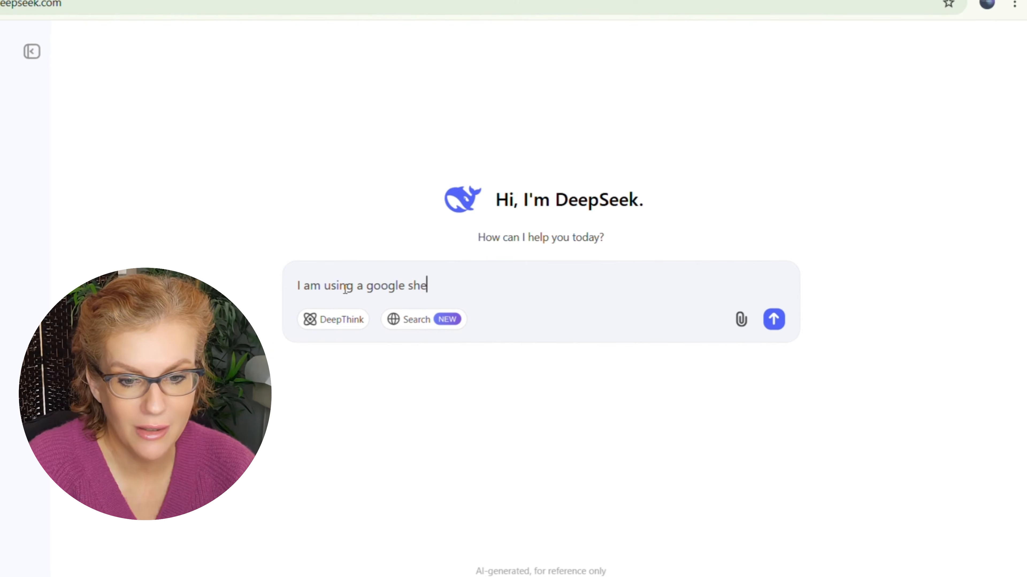
{"action": "type", "text": "ets gpt to fill in dog"}
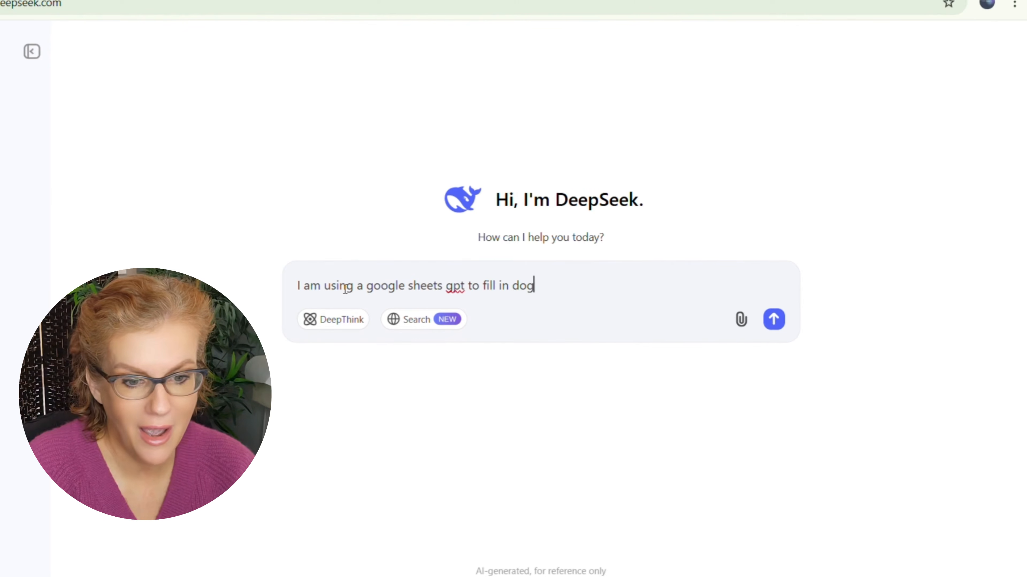
{"action": "type", "text": " quotes.  Here is "}
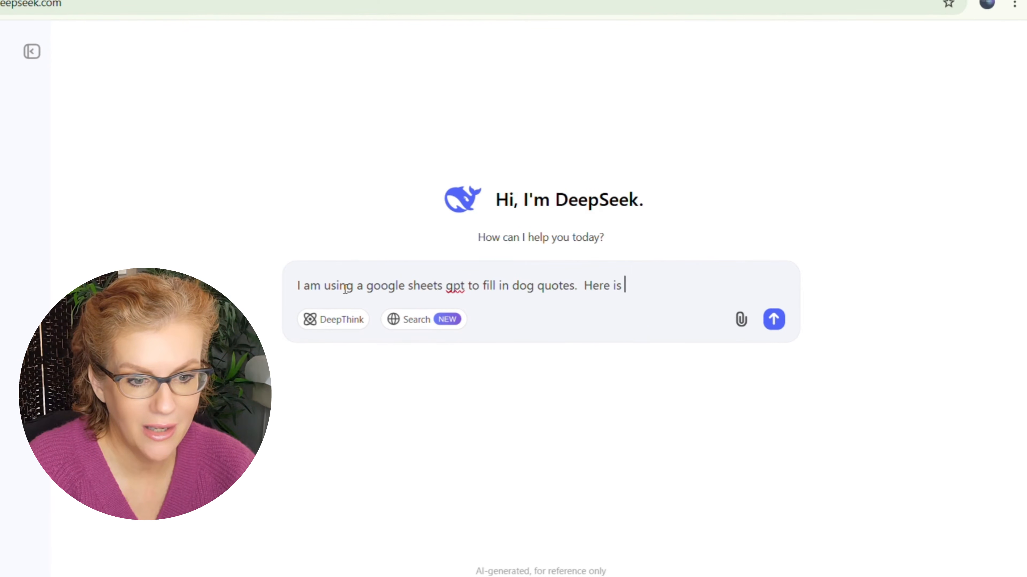
{"action": "type", "text": "the prompt I am using:"}
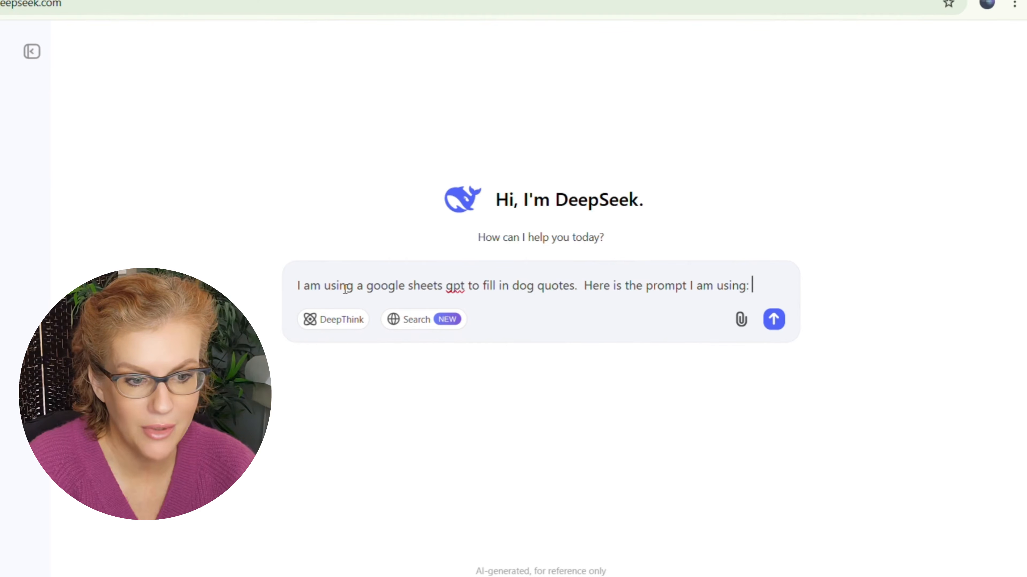
Step: Paste the full custom prompt on a new line below the introductory sentence and look through it to the end
{"action": "key", "text": "shift+Return"}
{"action": "key", "text": "ctrl+v"}
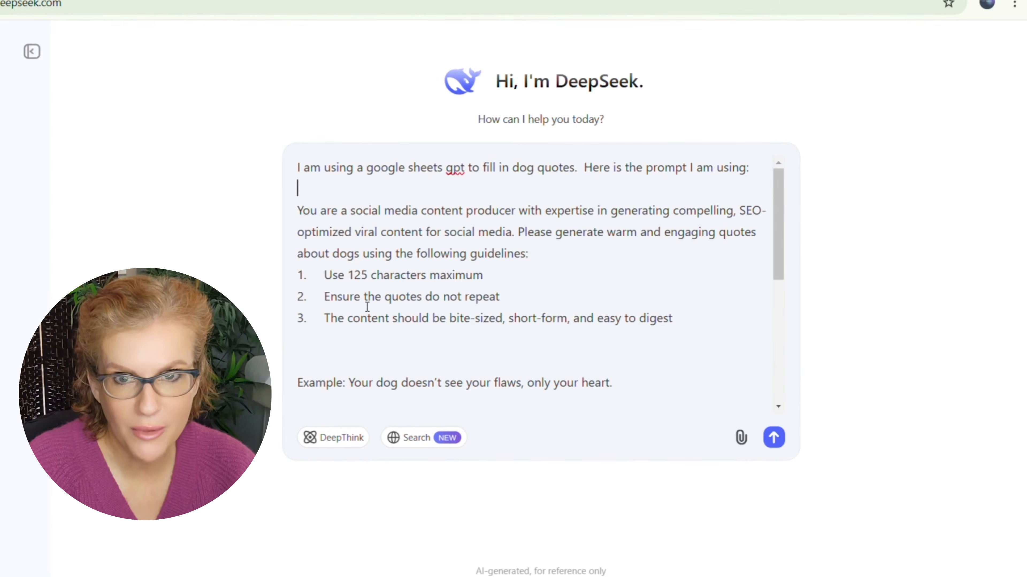
{"action": "scroll", "coordinate": [367, 306], "scroll_direction": "down", "scroll_amount": 7}
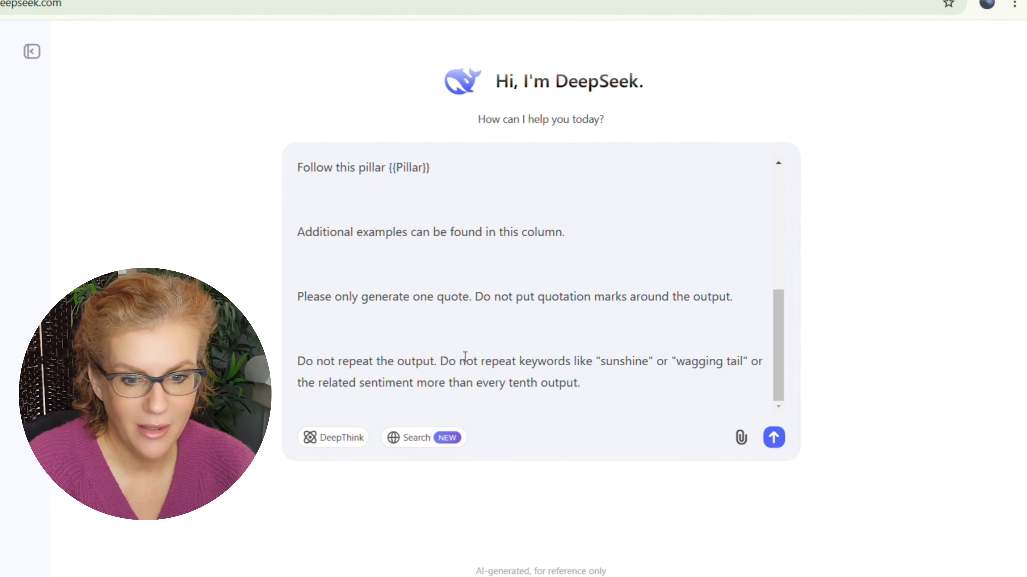
Step: Add the sentence "Unfortunately, I am getting output like this:" on a new paragraph below the pasted prompt
{"action": "left_click", "coordinate": [592, 391]}
{"action": "key", "text": "Return"}
{"action": "key", "text": "Return"}
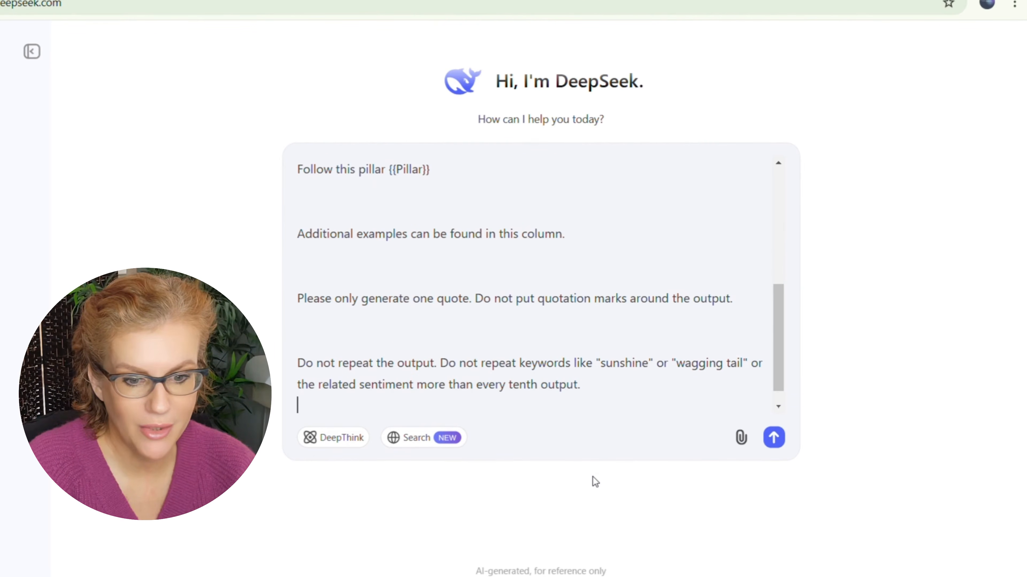
{"action": "type", "text": "Un"}
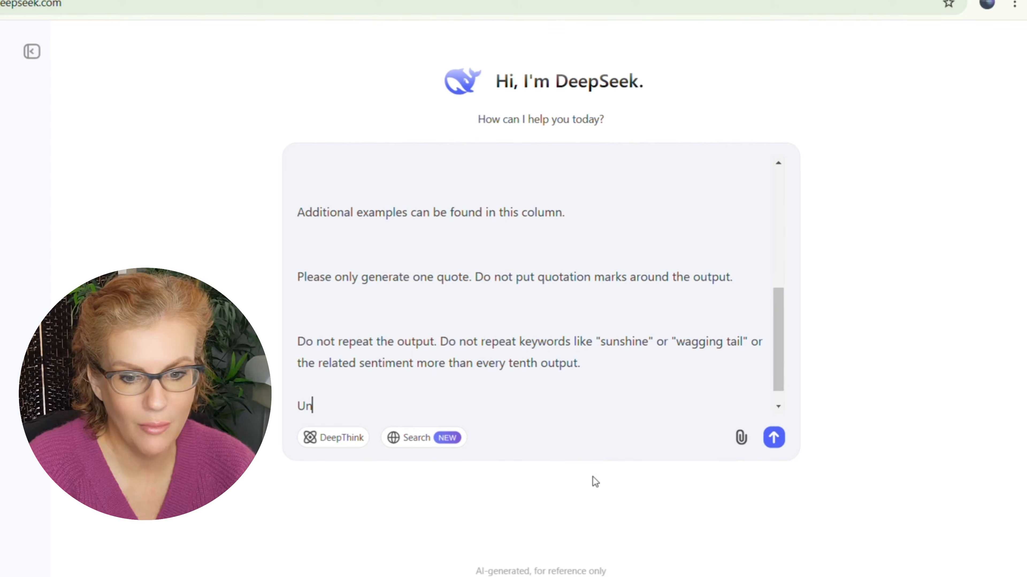
{"action": "type", "text": "fort"}
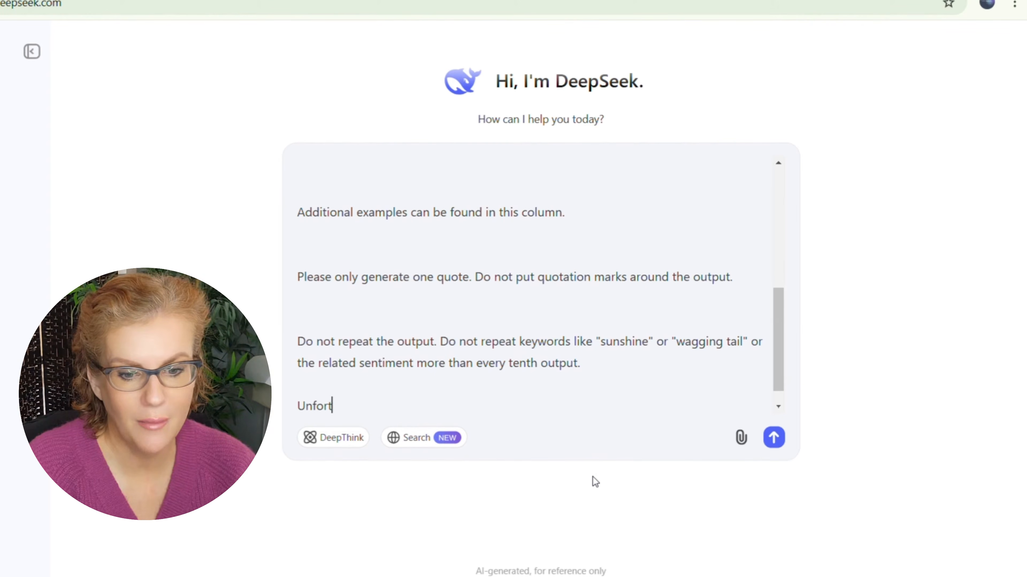
{"action": "type", "text": "unately, I a"}
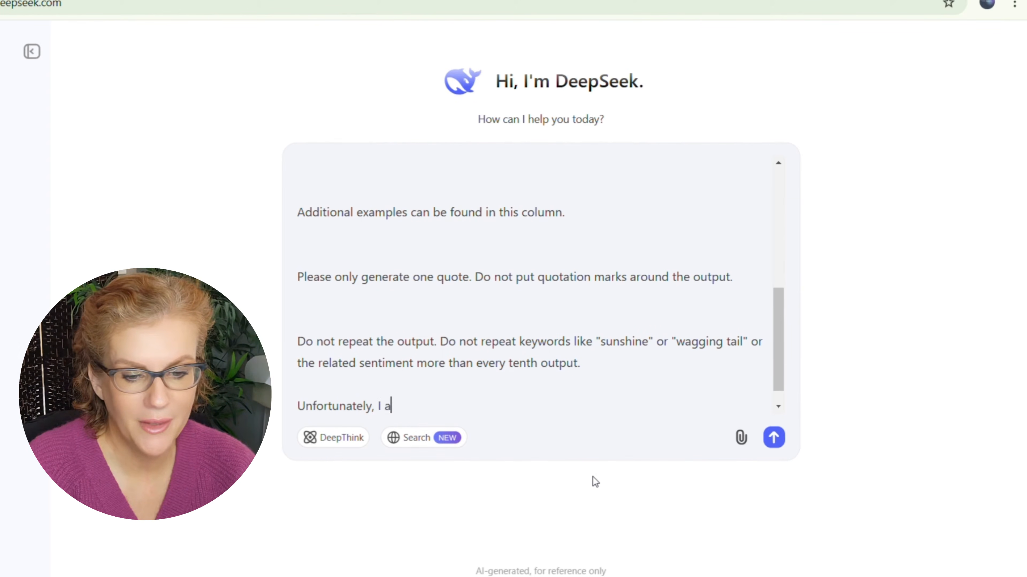
{"action": "type", "text": "m getting outp"}
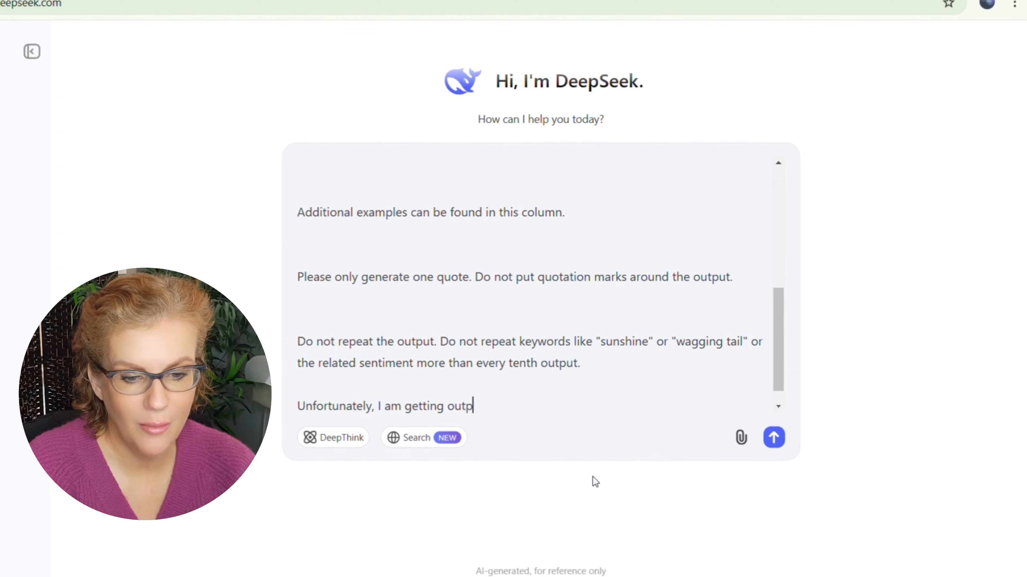
{"action": "type", "text": "ut"}
{"action": "type", "text": " like thi"}
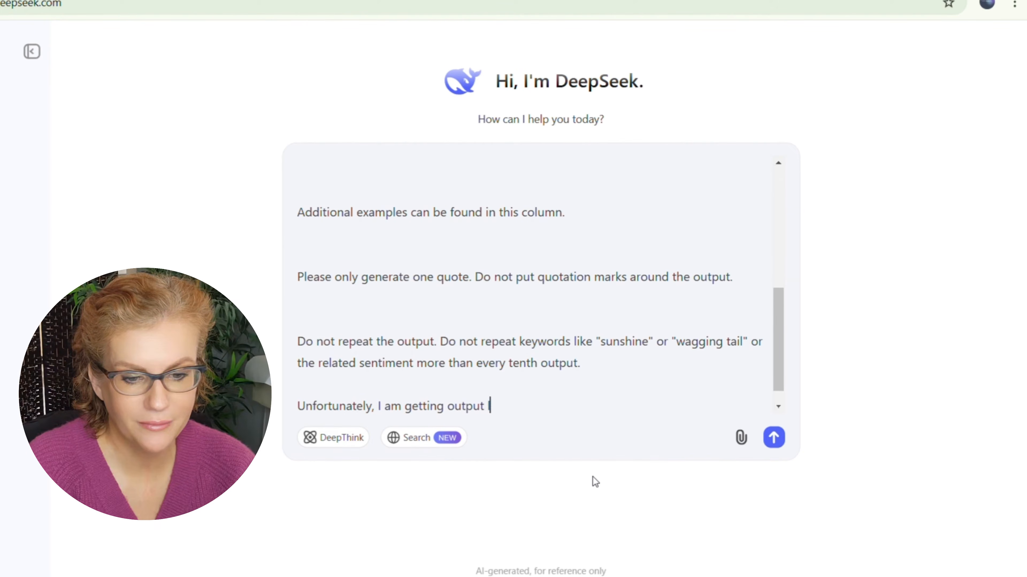
{"action": "type", "text": "s:"}
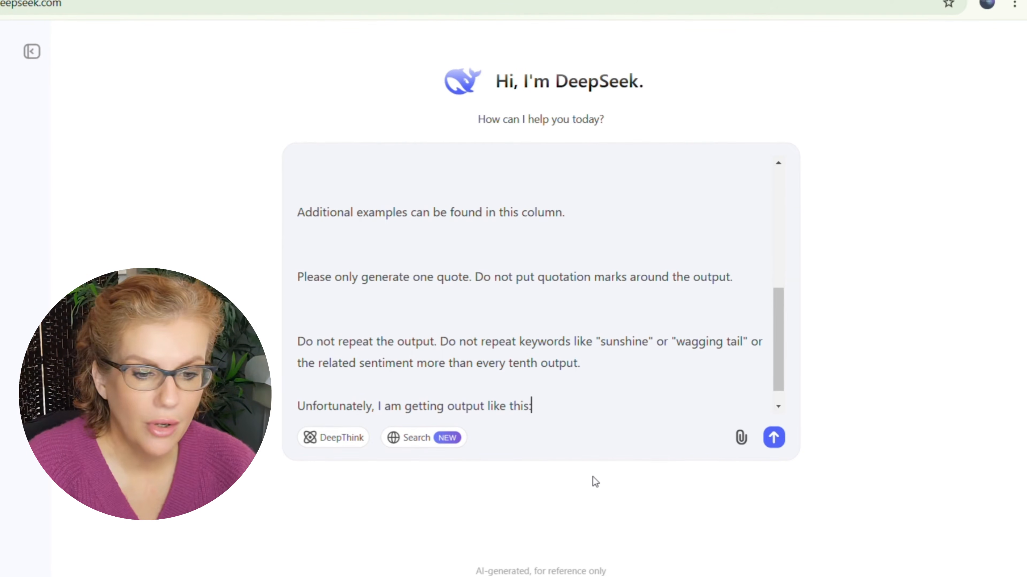
Step: Paste the three generated dog quotes with the heartbeat and wag lines as examples in a new paragraph of the message
{"action": "key", "text": "shift+Return"}
{"action": "key", "text": "shift+Return"}
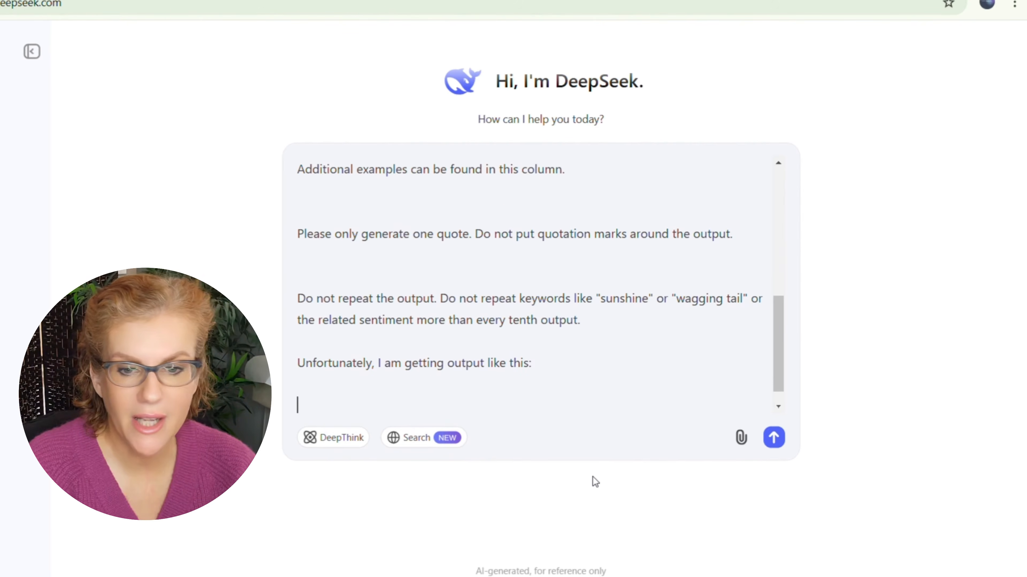
{"action": "type", "text": "A dog's love is the heartbeat at our feet. A dog's love is the heartbeat at your feet. Dogs teach us pure love, one wag at a time."}
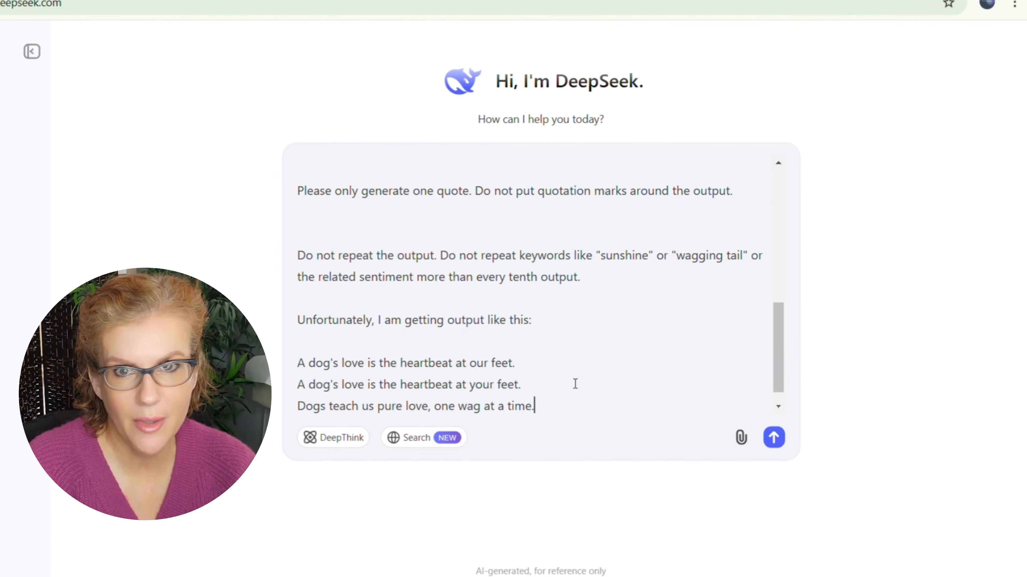
Step: Explain the problem below the example quotes: "As you can see, there is a repeat of the word "heartbeat.""
{"action": "key", "text": "shift+Return"}
{"action": "key", "text": "shift+Return"}
{"action": "type", "text": "As you can se"}
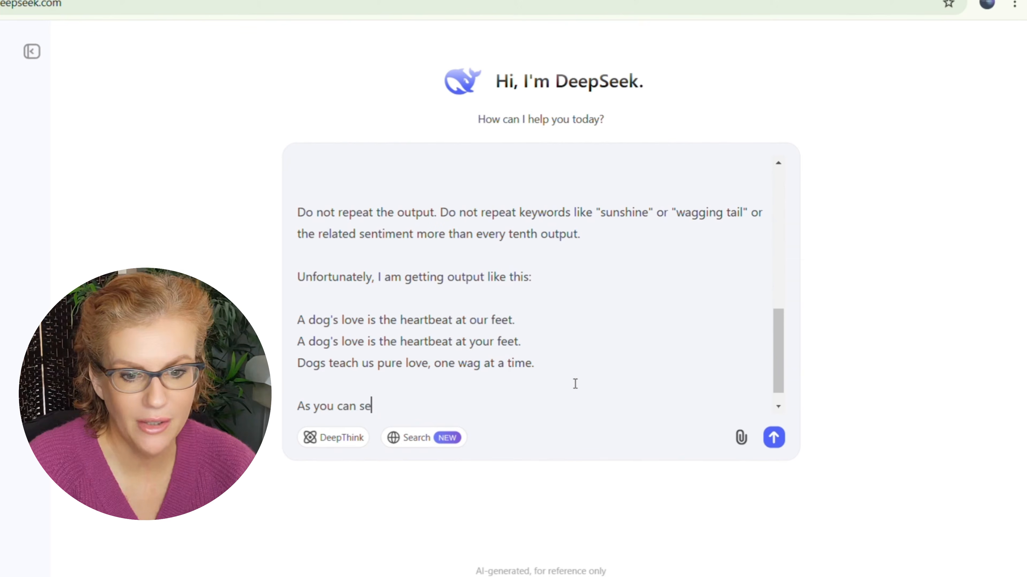
{"action": "type", "text": "e, there is a repeat"}
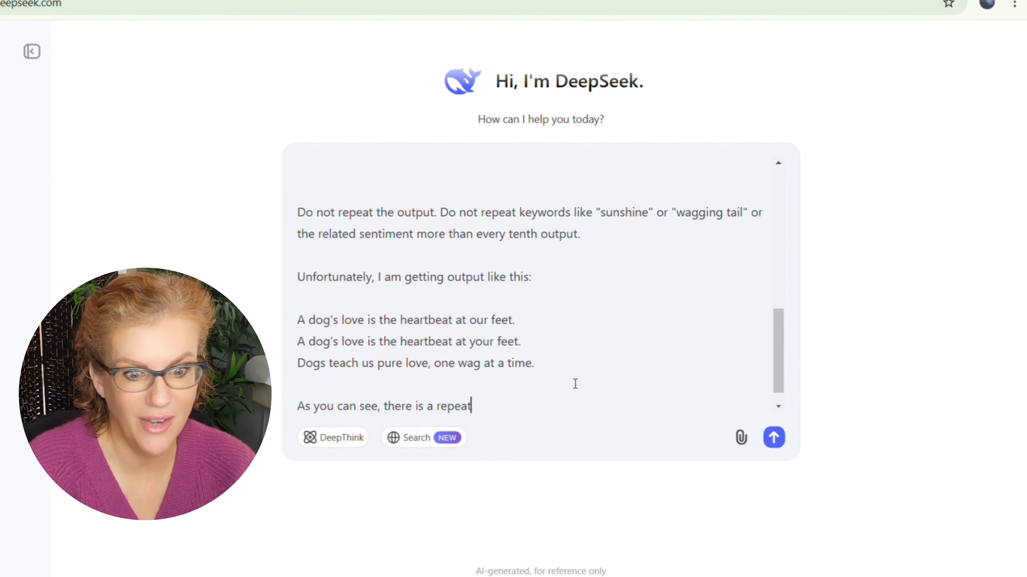
{"action": "type", "text": " of the word Hea"}
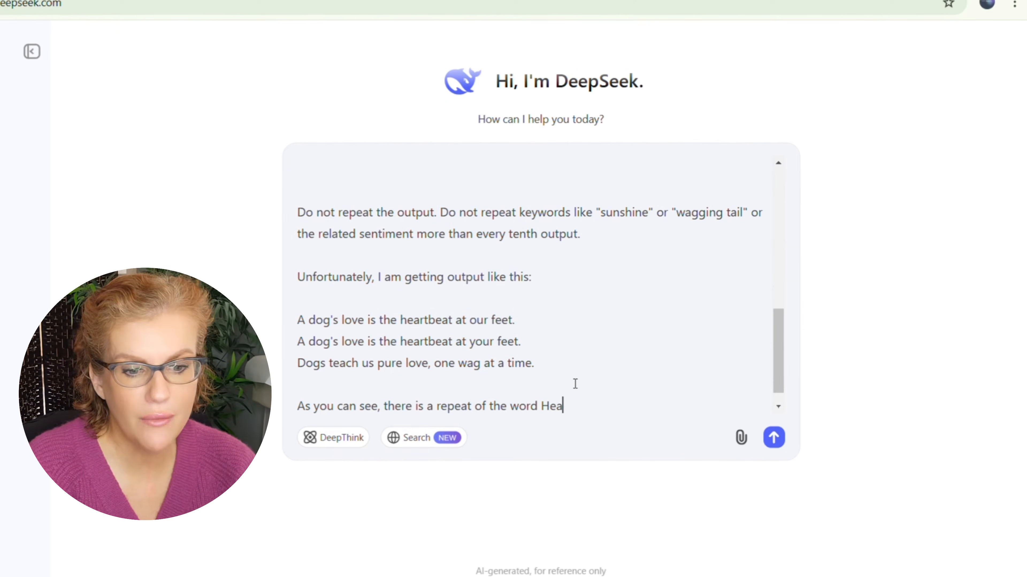
{"action": "key", "text": "BackSpace"}
{"action": "key", "text": "BackSpace"}
{"action": "key", "text": "BackSpace"}
{"action": "type", "text": "\"heart"}
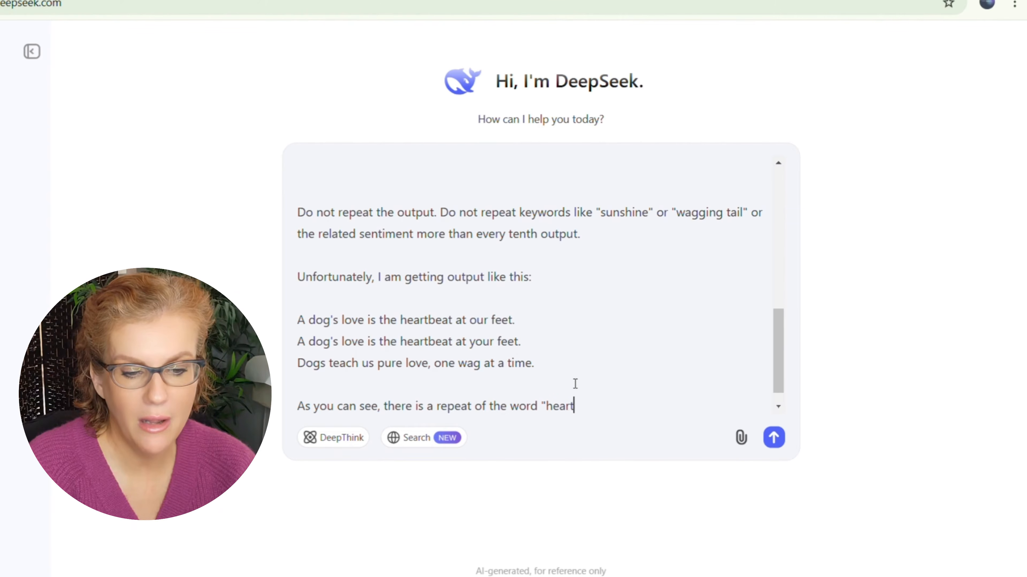
{"action": "type", "text": "\"heartbeat.\" Can you h"}
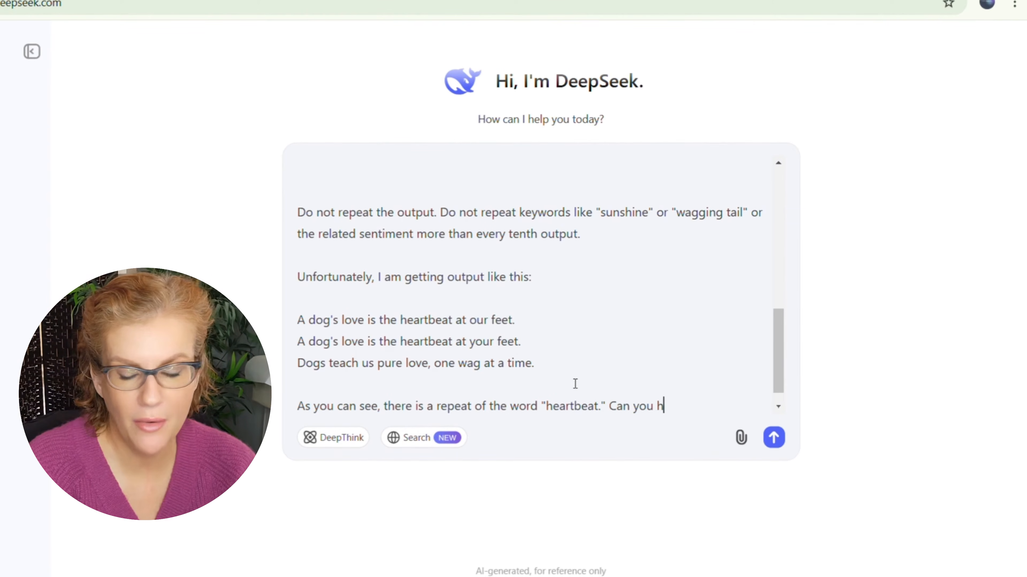
Step: Finish the request with "Can you help me regenerate this prompt so that I do not get repeats like this?" and send the message
{"action": "type", "text": "elp me regenerate"}
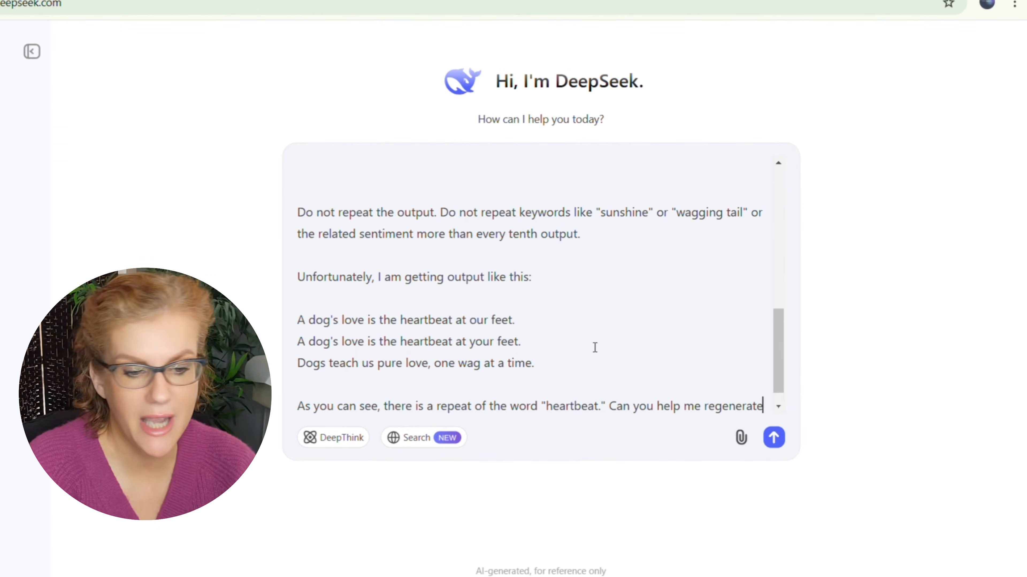
{"action": "type", "text": " this prompt so that I d"}
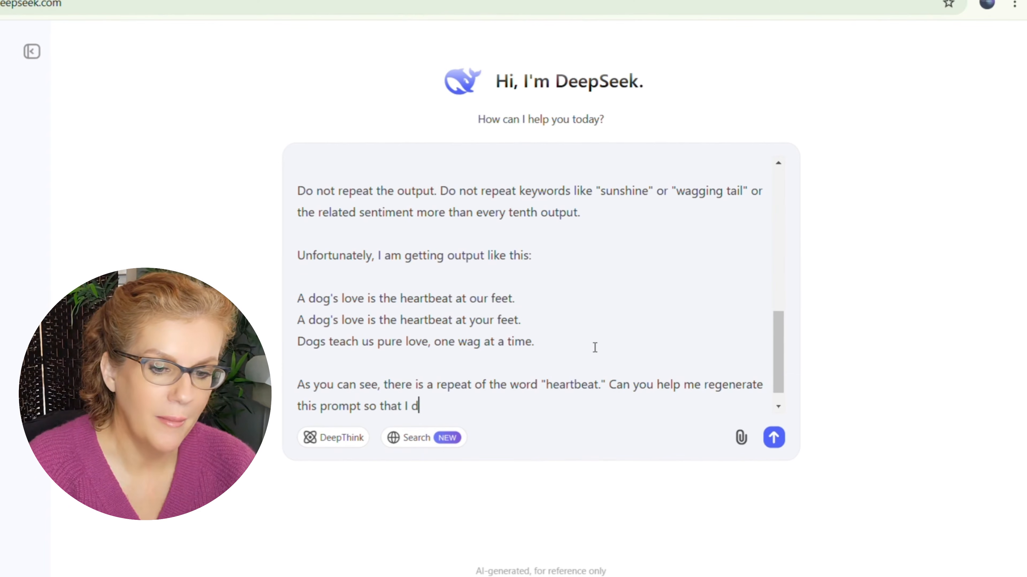
{"action": "type", "text": "o not get repeats like this"}
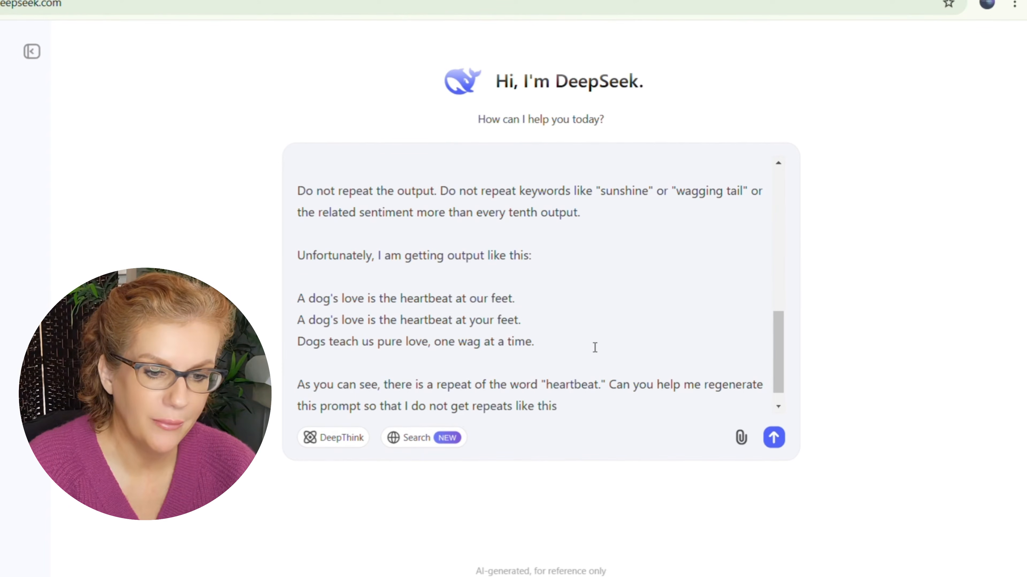
{"action": "type", "text": "?"}
{"action": "key", "text": "Return"}
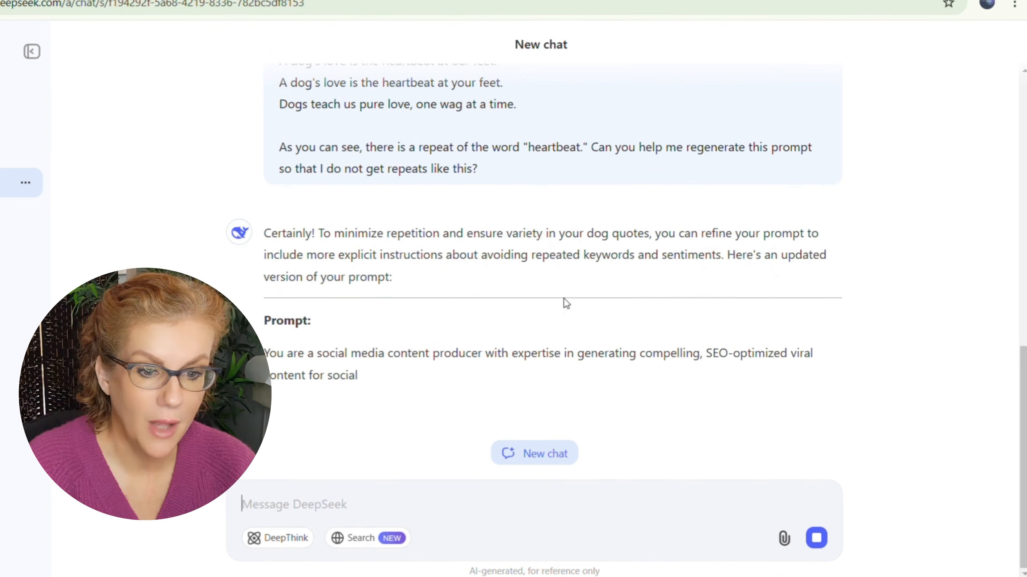
Step: Read DeepSeek's revised prompt through its guidelines, example and pillar line to the closing advice
{"action": "scroll", "coordinate": [564, 299], "scroll_direction": "up", "scroll_amount": 1}
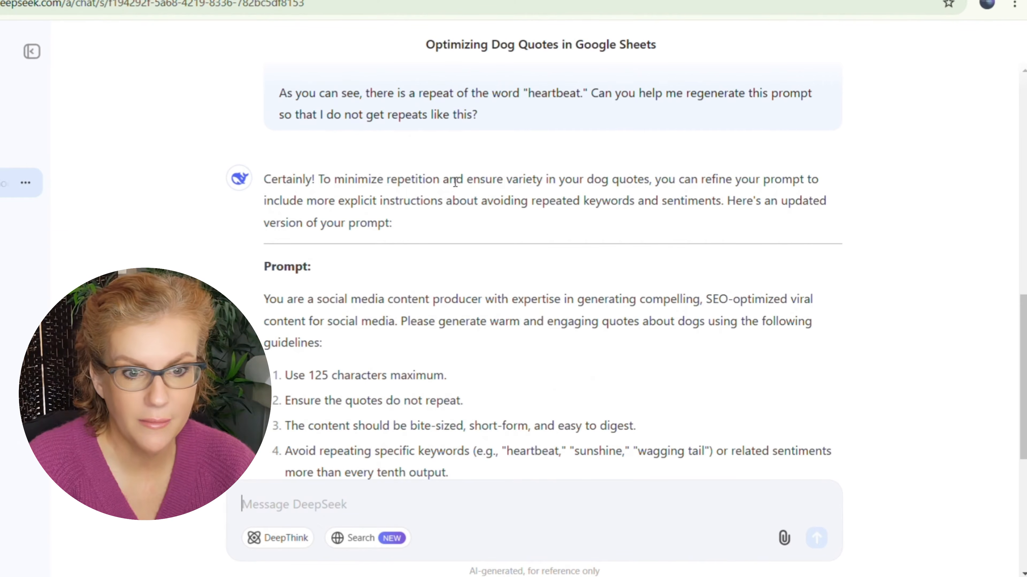
{"action": "scroll", "coordinate": [448, 210], "scroll_direction": "down", "scroll_amount": 2}
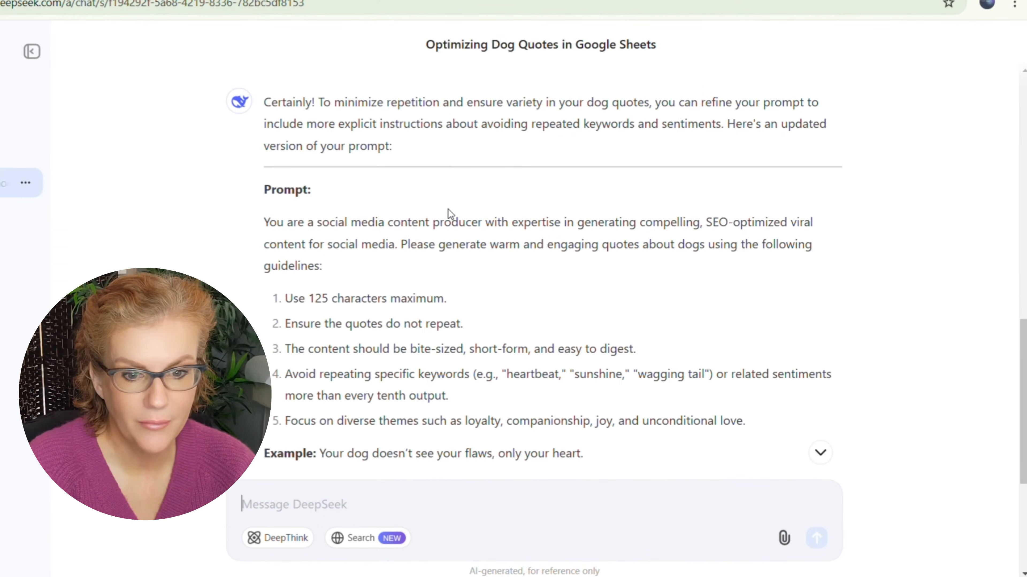
{"action": "scroll", "coordinate": [449, 210], "scroll_direction": "down", "scroll_amount": 2}
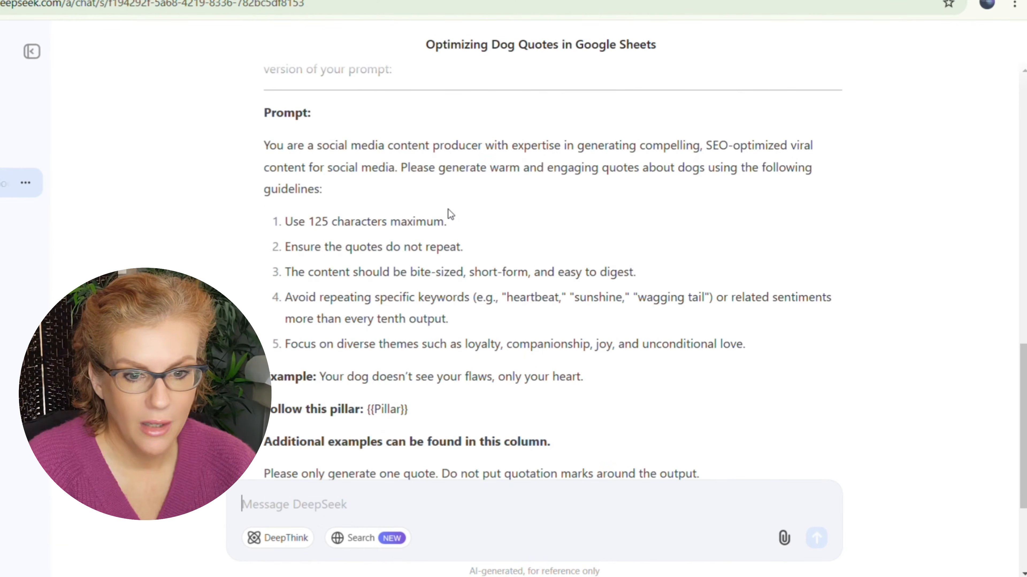
{"action": "scroll", "coordinate": [353, 244], "scroll_direction": "down", "scroll_amount": 2}
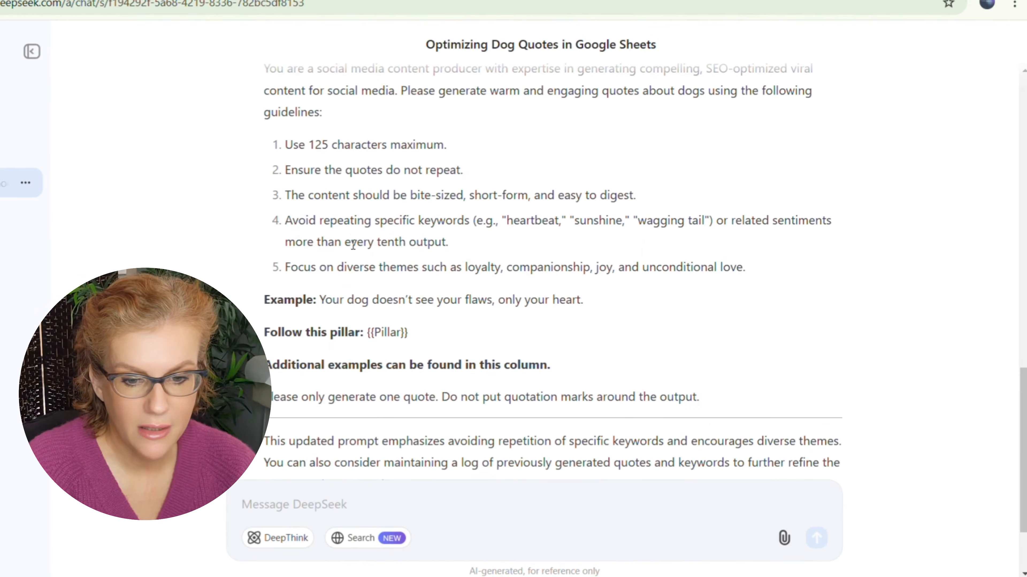
{"action": "scroll", "coordinate": [355, 262], "scroll_direction": "down", "scroll_amount": 2}
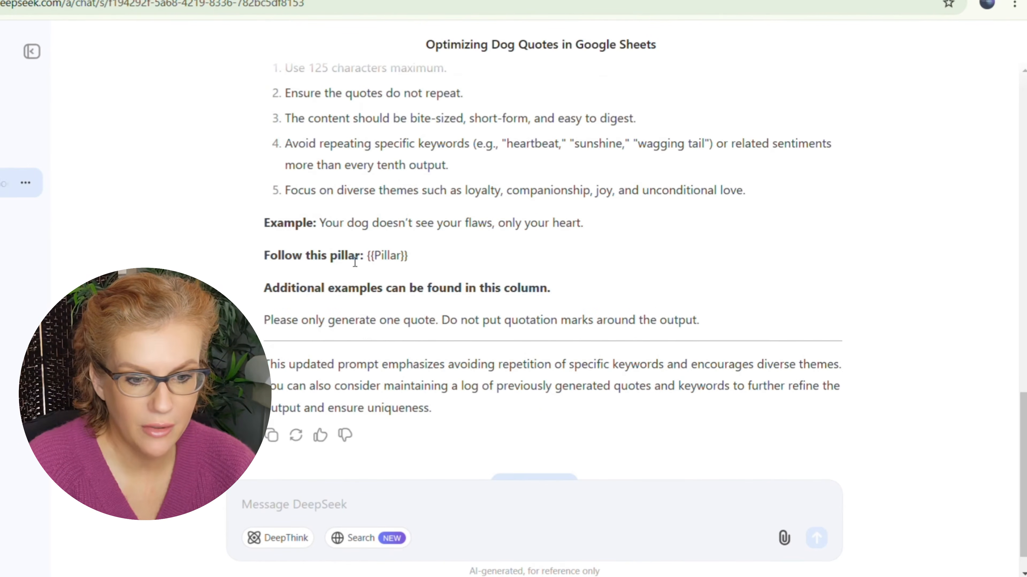
{"action": "scroll", "coordinate": [355, 262], "scroll_direction": "down", "scroll_amount": 2}
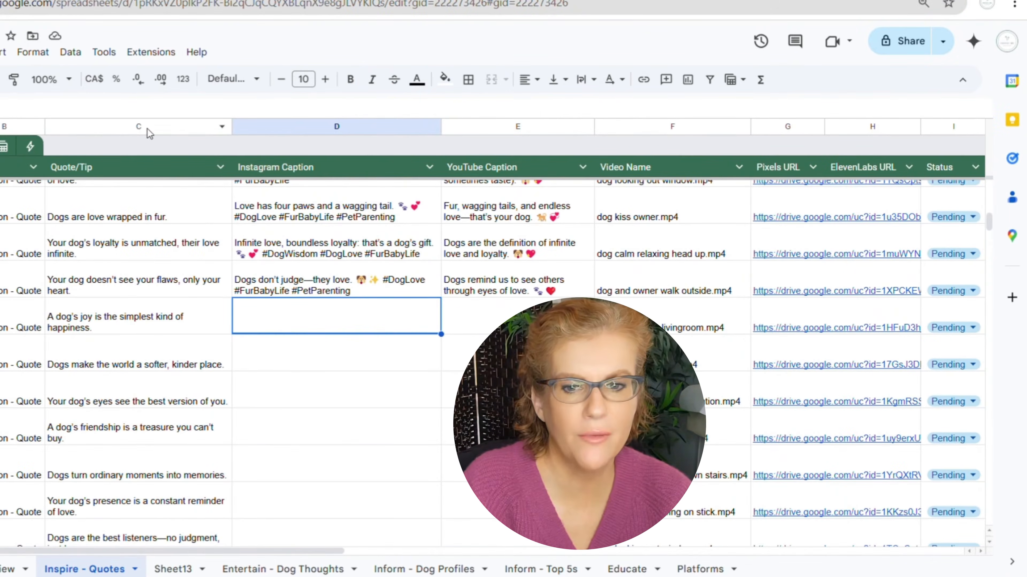
Step: Switch to the Google Sheets spreadsheet, open a custom prompt in GPT for Sheets and Docs and paste the Instagram caption writer prompt
{"action": "left_click", "coordinate": [151, 52]}
{"action": "mouse_move", "coordinate": [181, 234]}
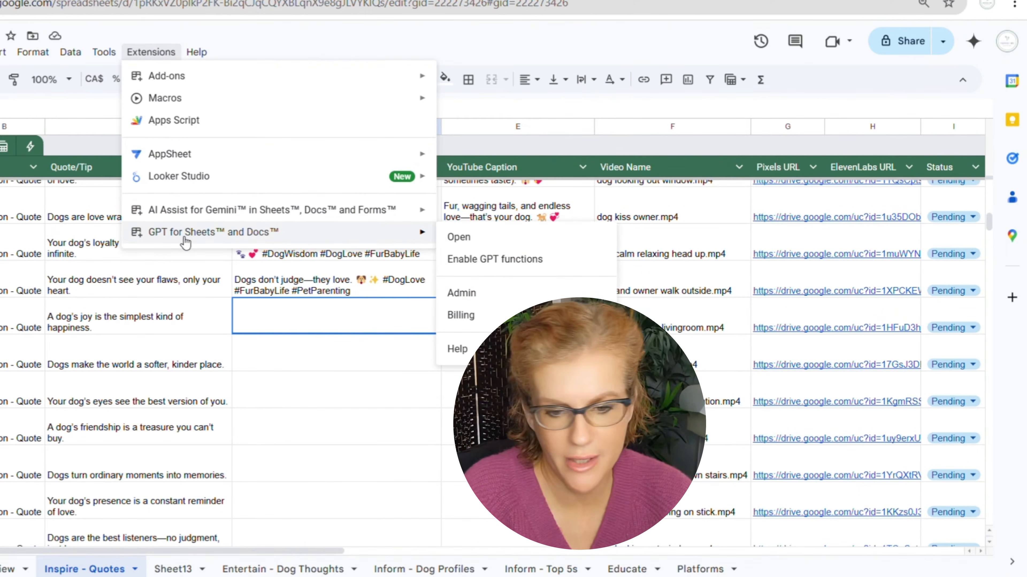
{"action": "left_click", "coordinate": [477, 244]}
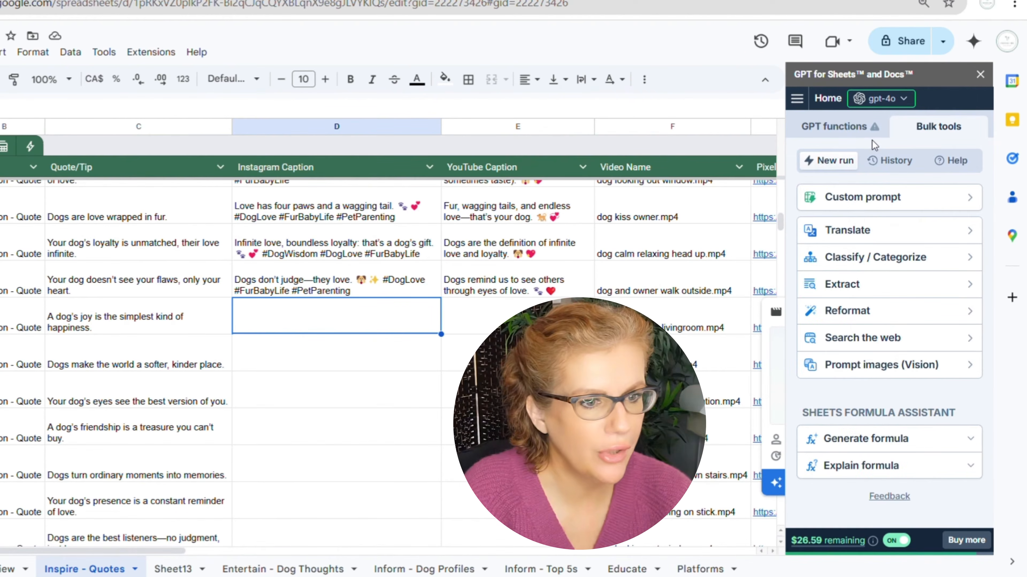
{"action": "left_click", "coordinate": [865, 197]}
{"action": "key", "text": "ctrl+v"}
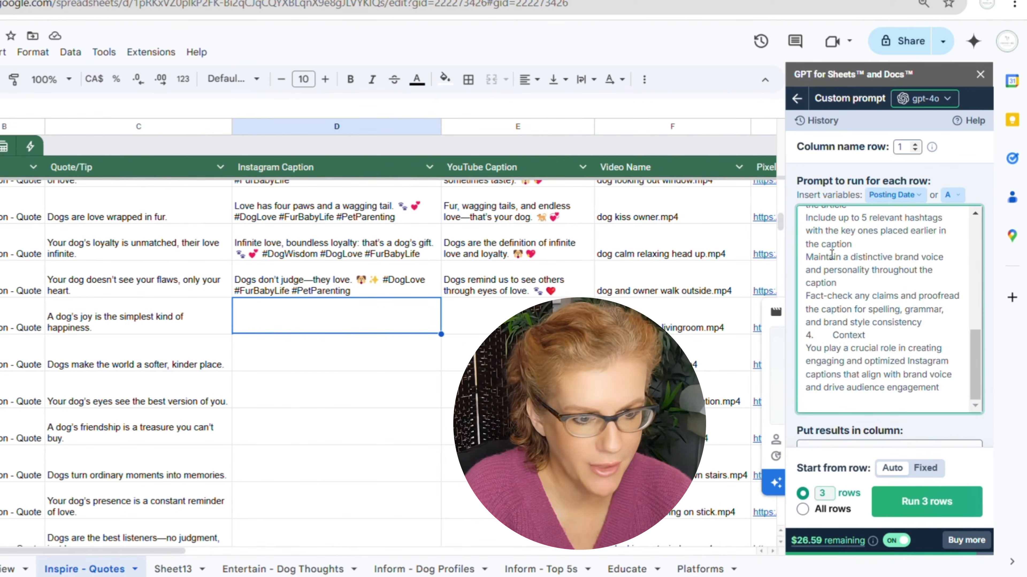
Step: Replace the {{column}} placeholder in the prompt's Task section with the Quote/Tip column variable
{"action": "scroll", "coordinate": [866, 259], "scroll_direction": "up", "scroll_amount": 5}
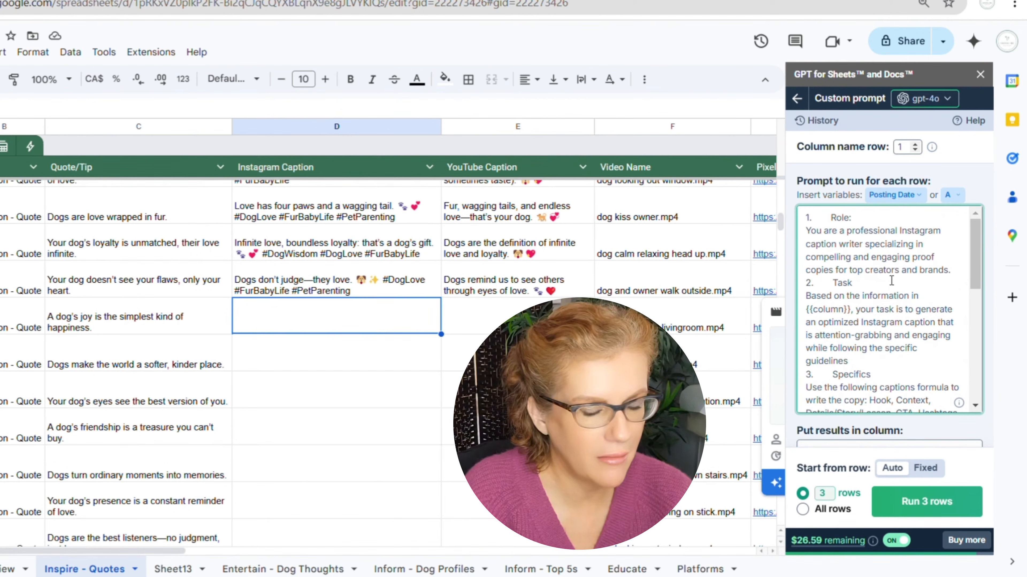
{"action": "scroll", "coordinate": [882, 269], "scroll_direction": "down", "scroll_amount": 2}
{"action": "left_click_drag", "start_coordinate": [853, 233], "coordinate": [824, 236]}
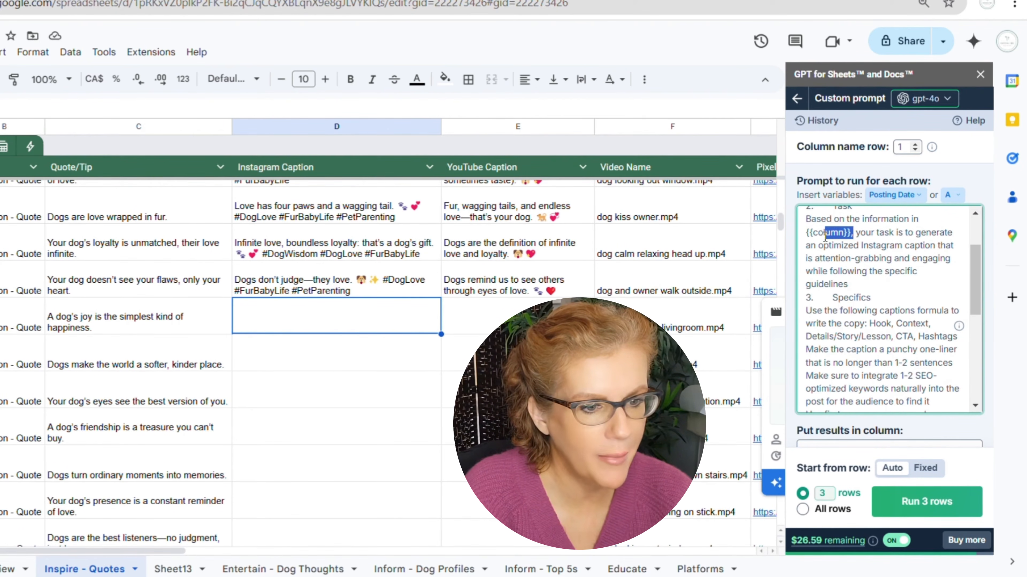
{"action": "key", "text": "BackSpace"}
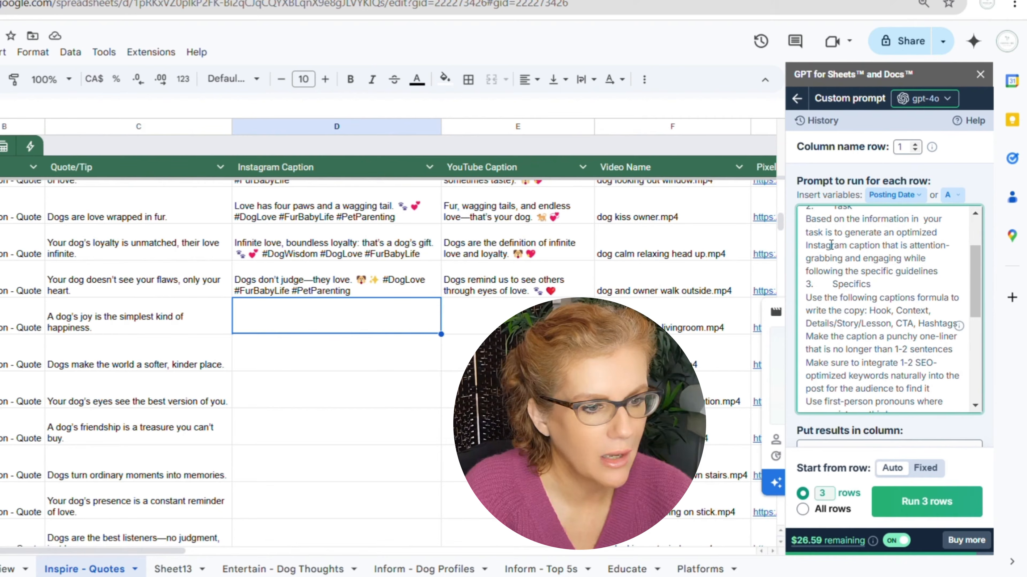
{"action": "left_click", "coordinate": [878, 194]}
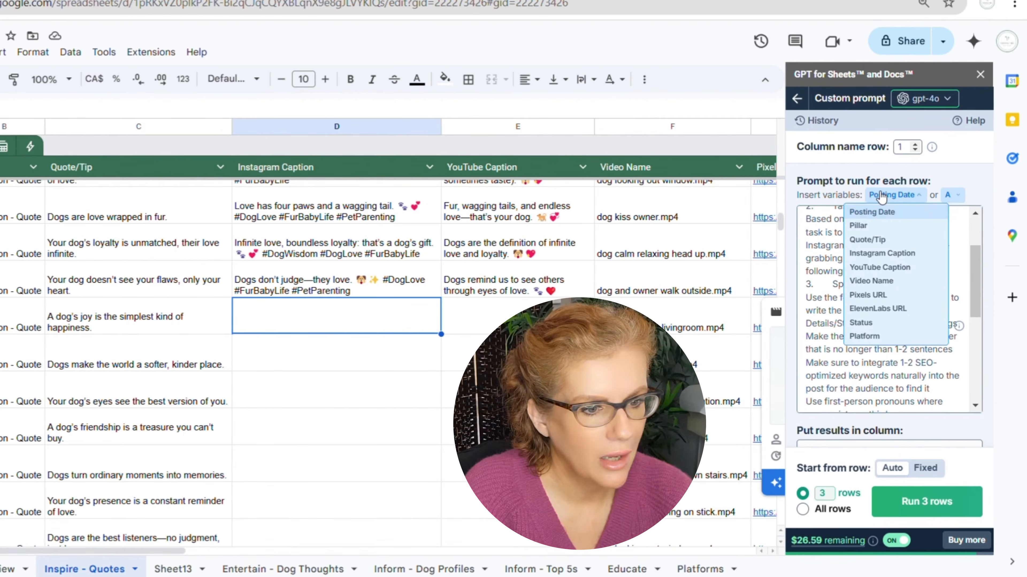
{"action": "left_click", "coordinate": [876, 239]}
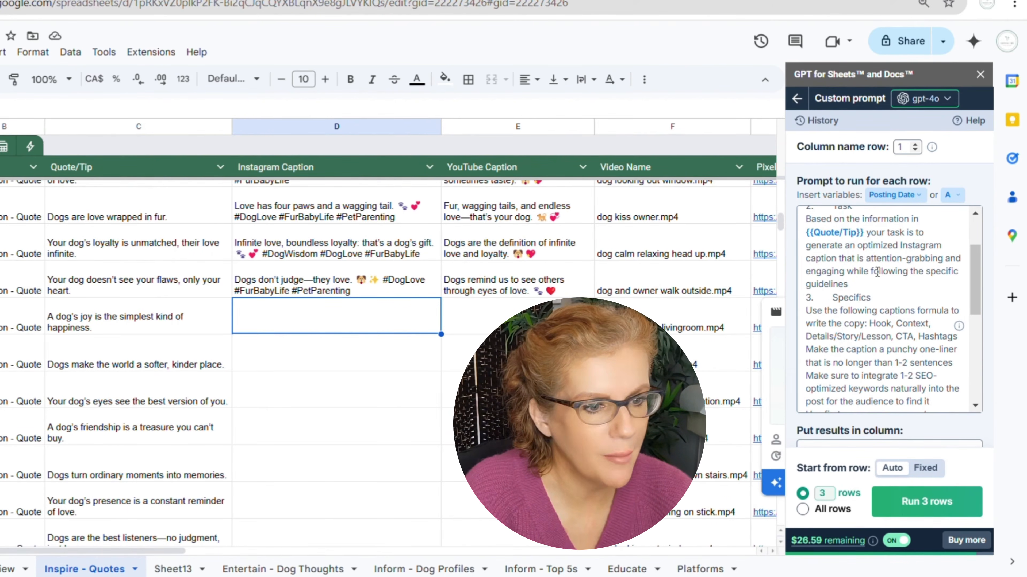
Step: Add to the end of the caption prompt "Please only generate one caption. Do not include quotation marks around the output."
{"action": "scroll", "coordinate": [877, 269], "scroll_direction": "down", "scroll_amount": 3}
{"action": "scroll", "coordinate": [877, 271], "scroll_direction": "down", "scroll_amount": 6}
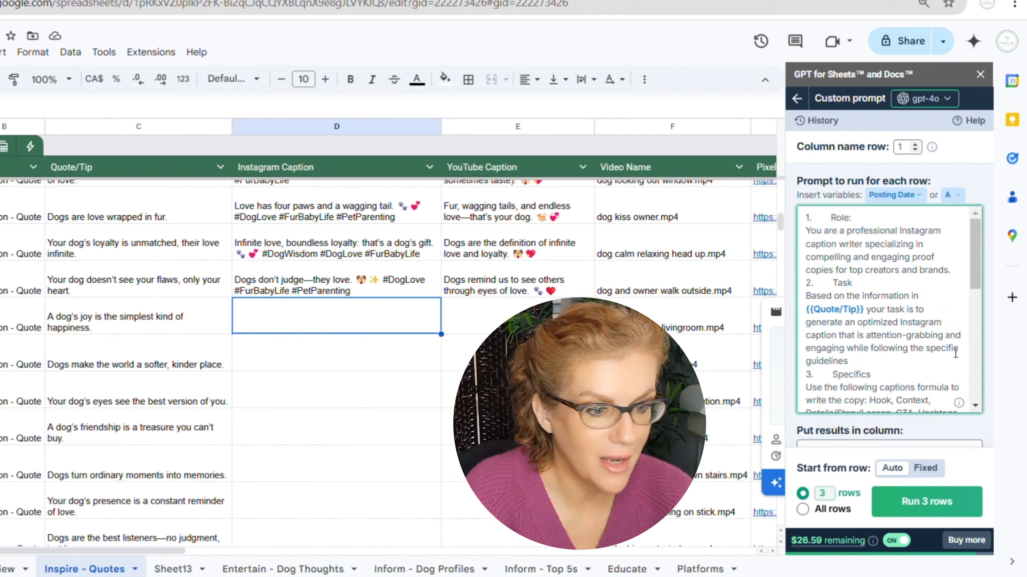
{"action": "scroll", "coordinate": [945, 350], "scroll_direction": "down", "scroll_amount": 8}
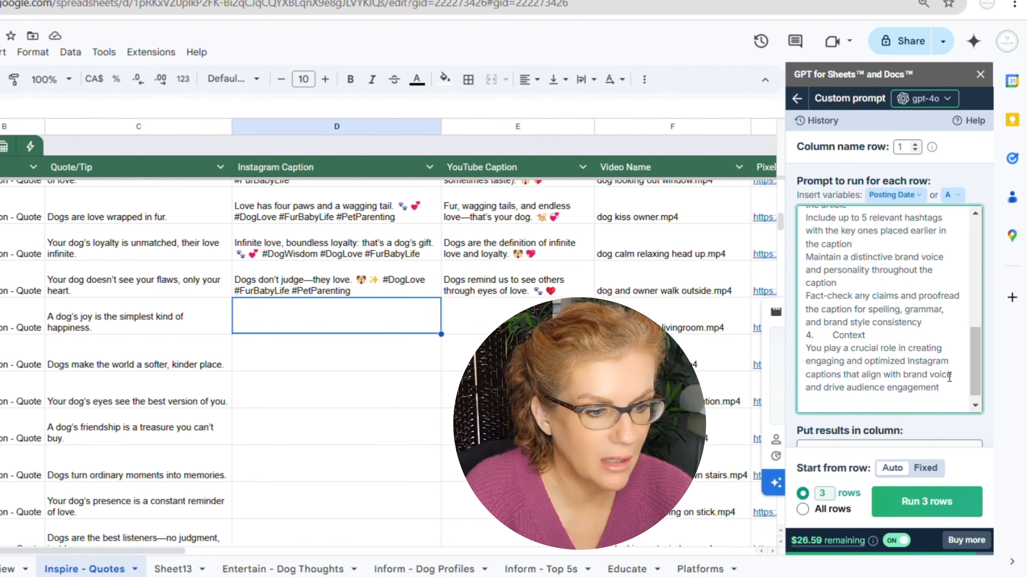
{"action": "scroll", "coordinate": [949, 377], "scroll_direction": "down", "scroll_amount": 1}
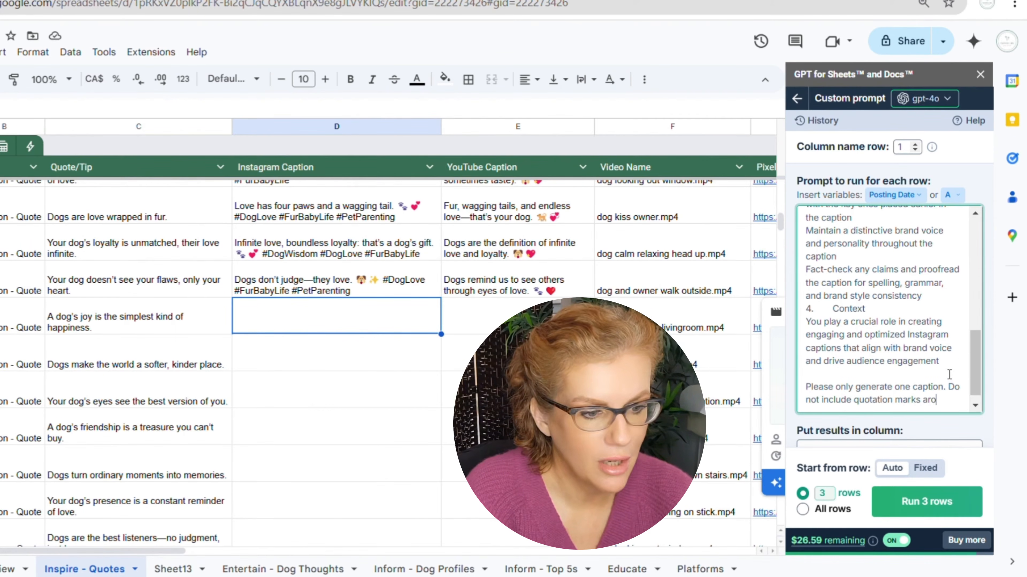
{"action": "type", "text": "und the output."}
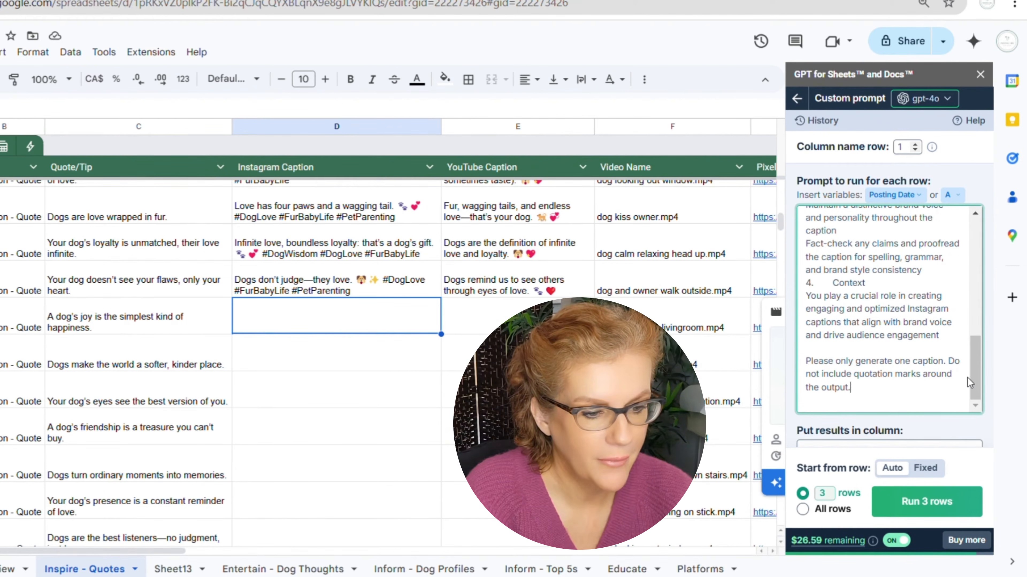
Step: Send the prompt's results to column D: Instagram Caption, run it on 3 rows and check the generated captions
{"action": "scroll", "coordinate": [967, 378], "scroll_direction": "down", "scroll_amount": 4}
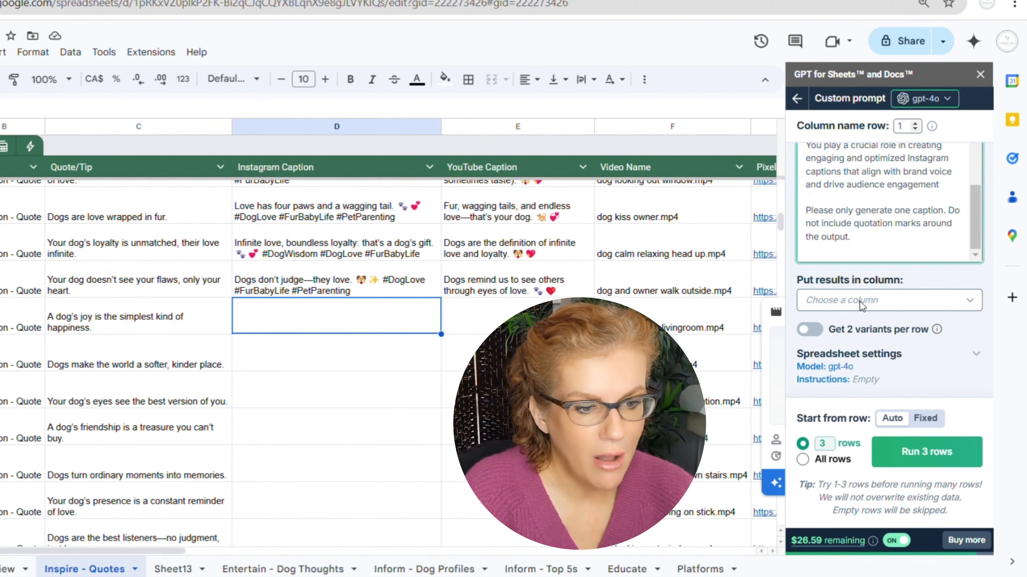
{"action": "left_click", "coordinate": [859, 301]}
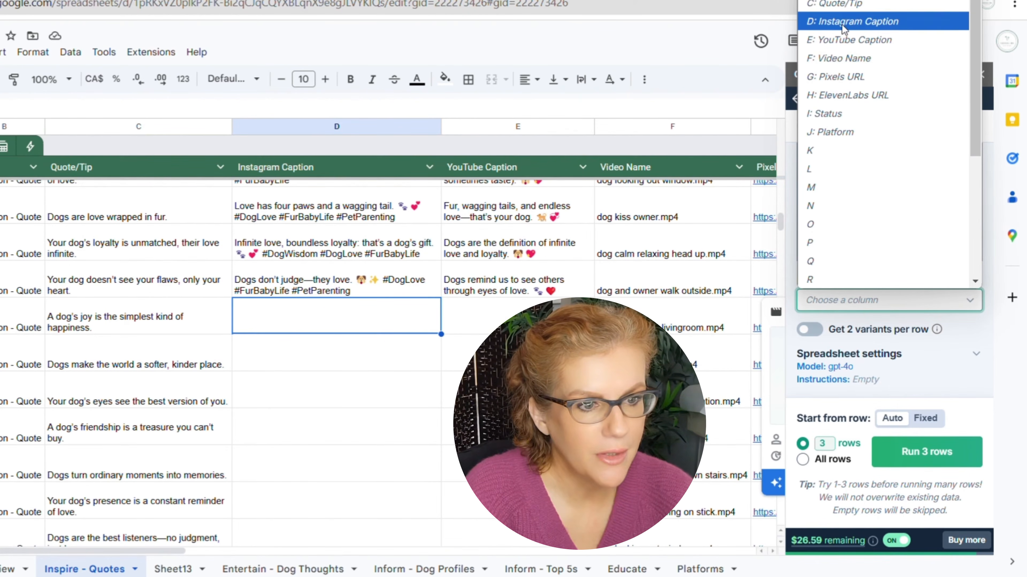
{"action": "left_click", "coordinate": [852, 25]}
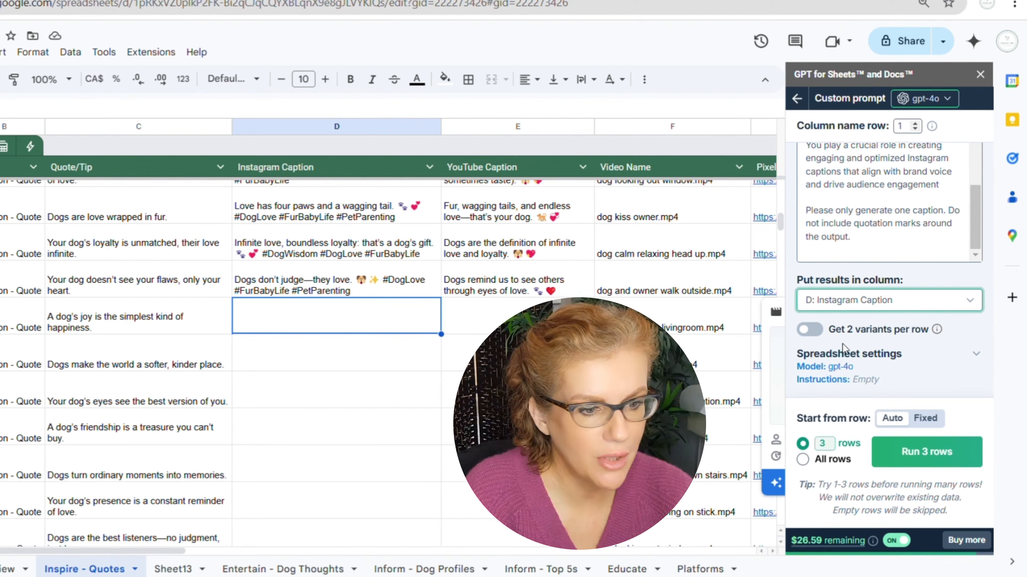
{"action": "left_click", "coordinate": [903, 461]}
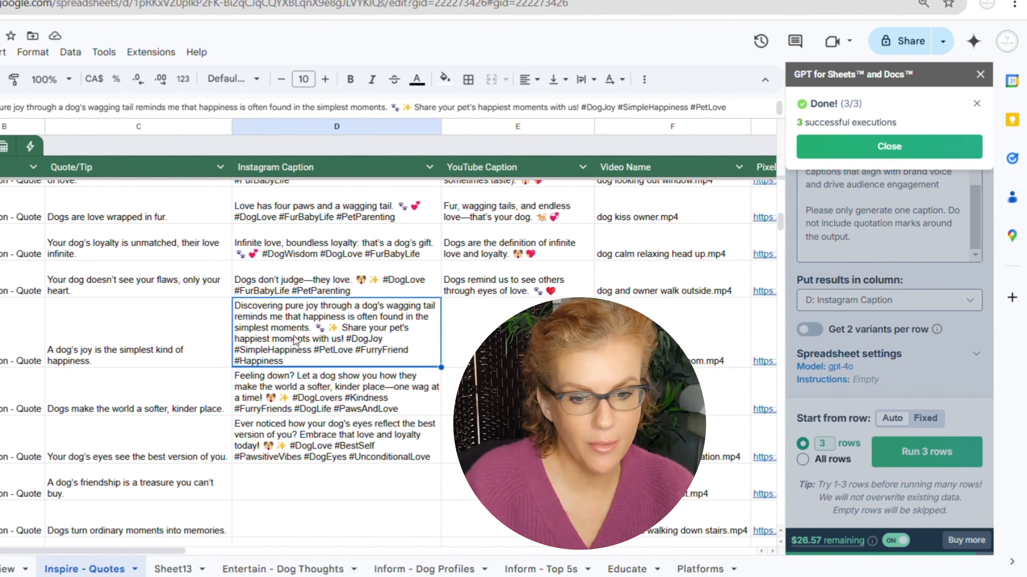
{"action": "left_click", "coordinate": [318, 391]}
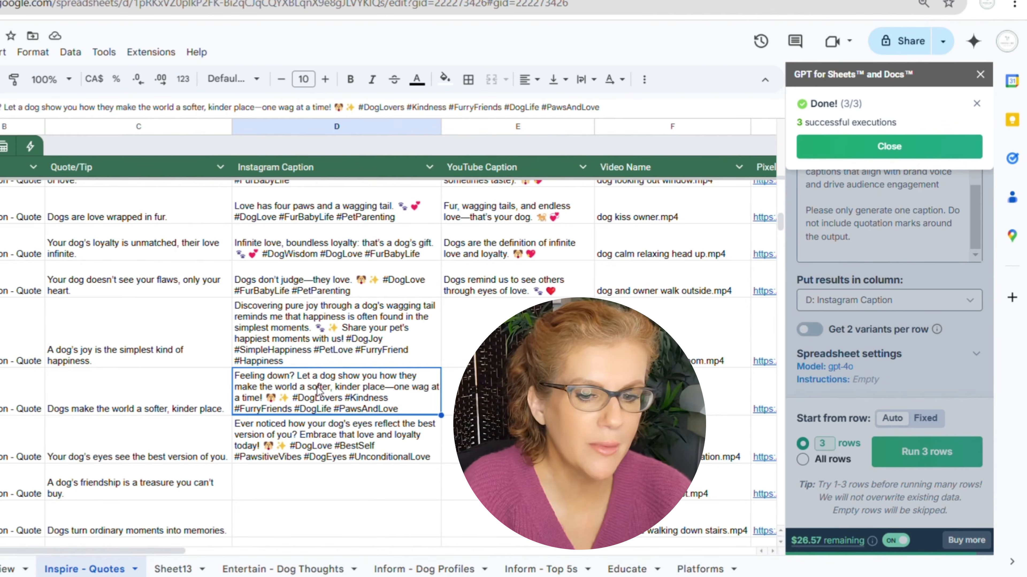
{"action": "left_click", "coordinate": [910, 147]}
Step: Change the hashtag line in the prompt to include up to 3 relevant hashtags
{"action": "scroll", "coordinate": [877, 228], "scroll_direction": "up", "scroll_amount": 1}
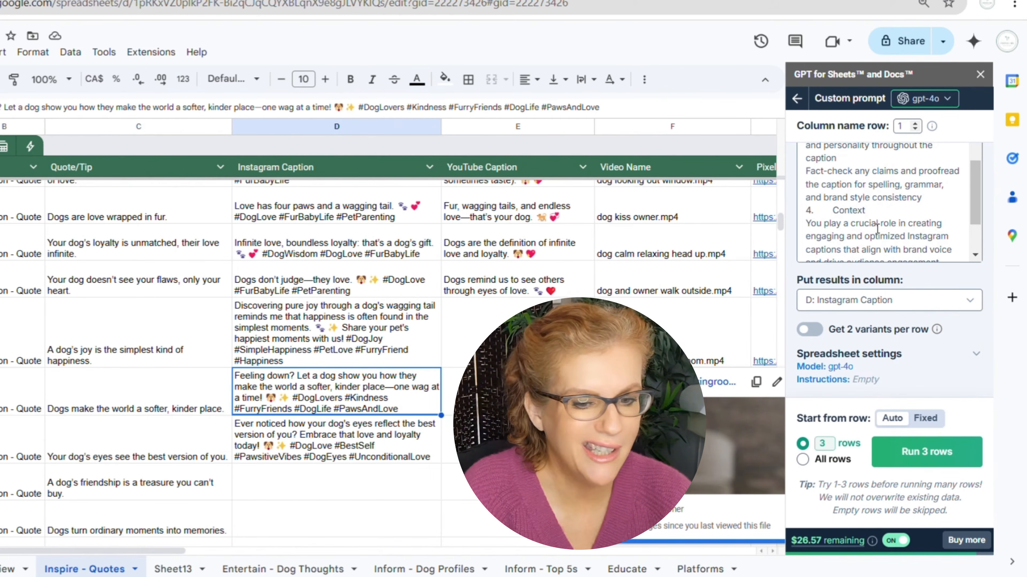
{"action": "scroll", "coordinate": [877, 228], "scroll_direction": "up", "scroll_amount": 2}
{"action": "left_click", "coordinate": [865, 169]}
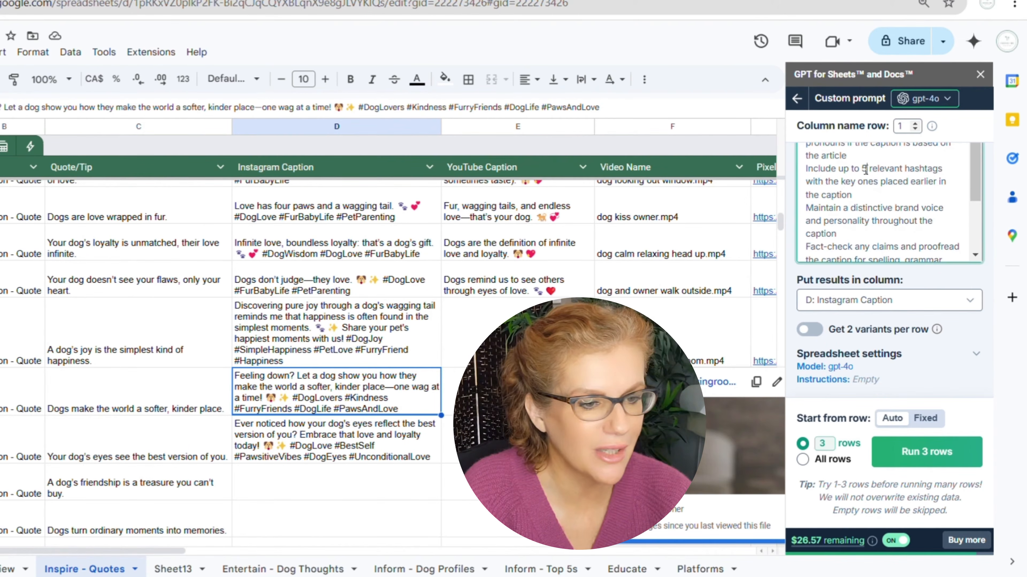
{"action": "type", "text": "3"}
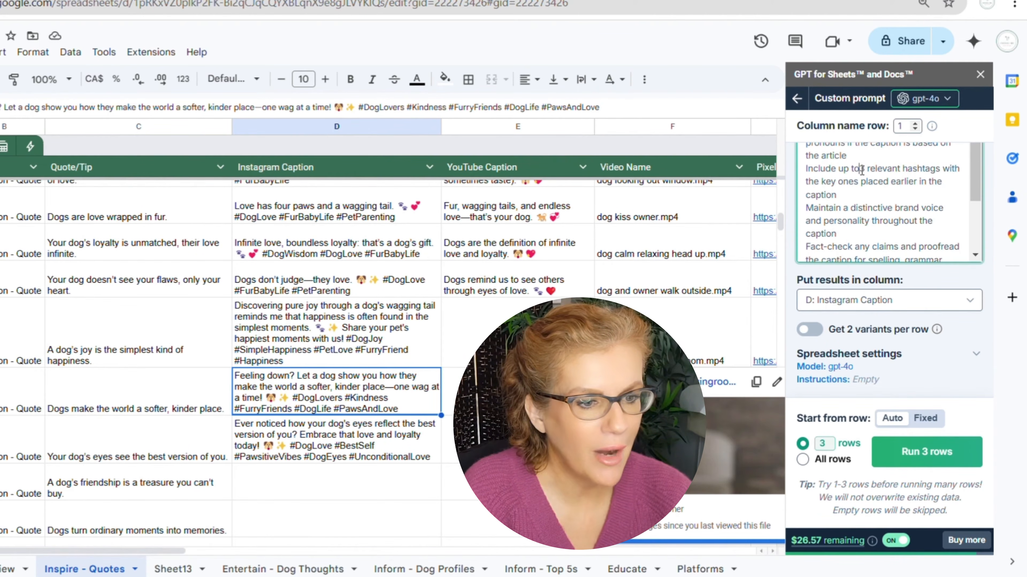
{"action": "type", "text": "3"}
Step: Run the revised caption prompt on another 3 rows, starting from the next empty Instagram Caption cell
{"action": "left_click", "coordinate": [379, 475]}
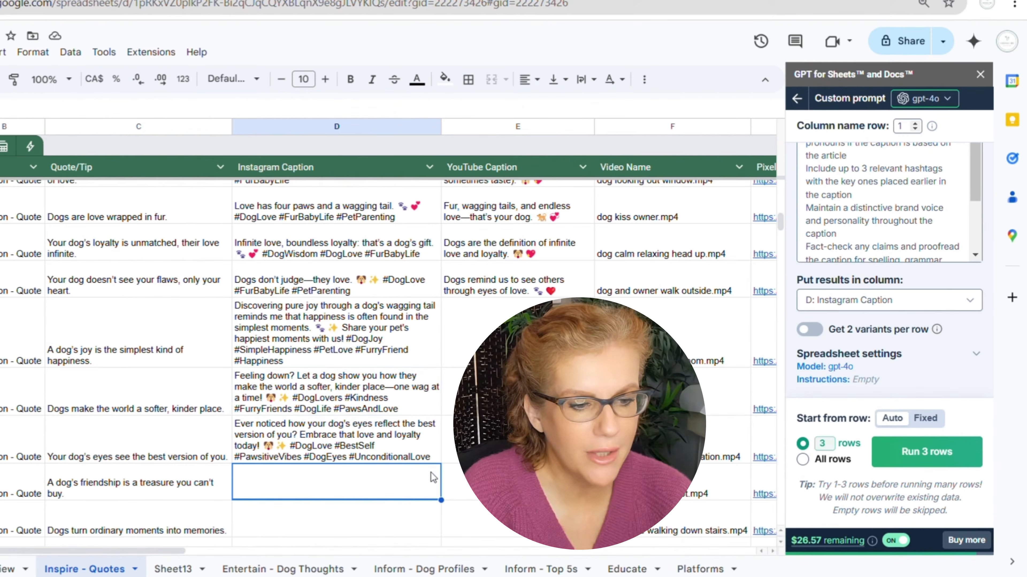
{"action": "left_click", "coordinate": [912, 457]}
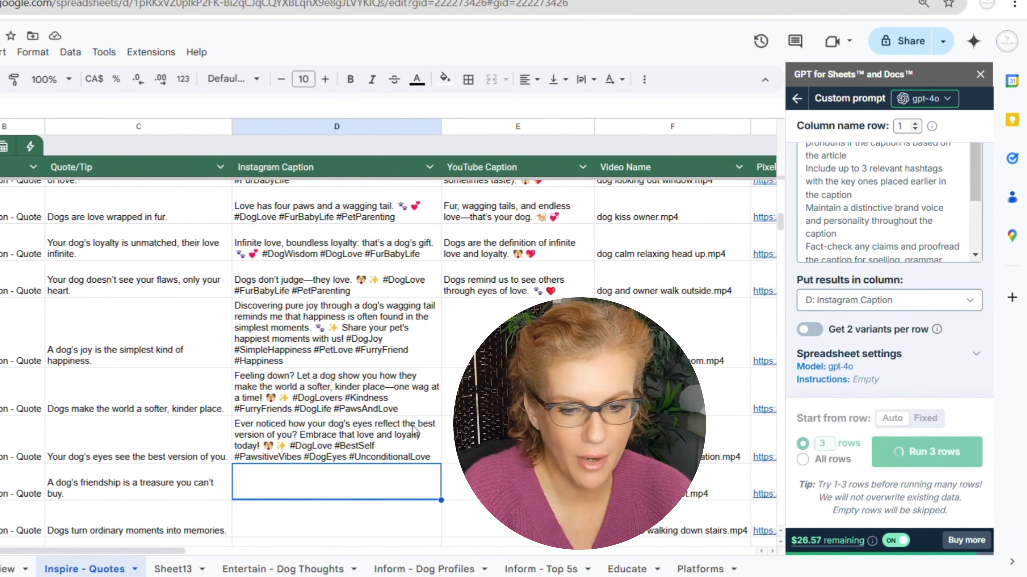
{"action": "scroll", "coordinate": [363, 356], "scroll_direction": "down", "scroll_amount": 3}
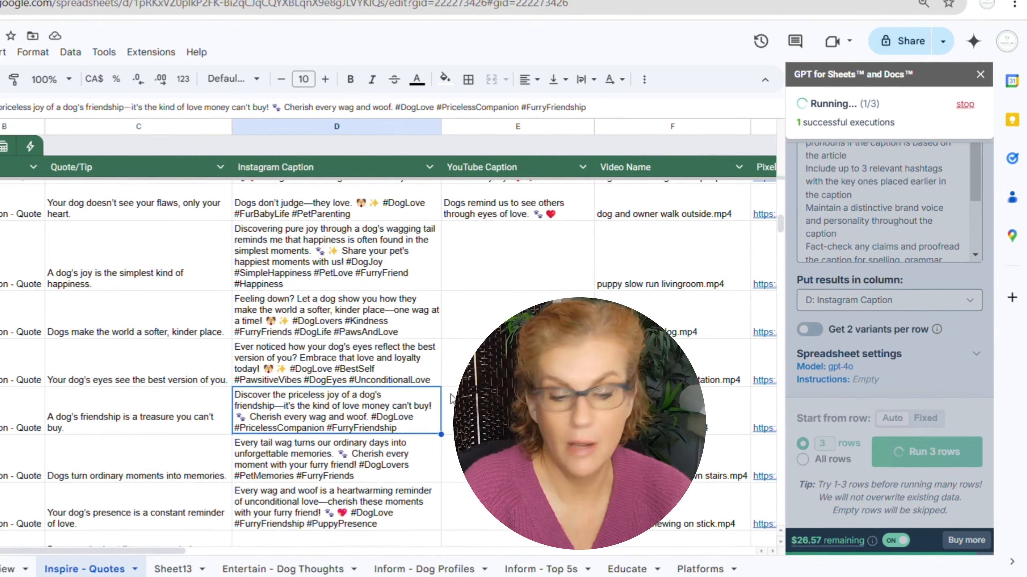
{"action": "scroll", "coordinate": [350, 363], "scroll_direction": "up", "scroll_amount": 2}
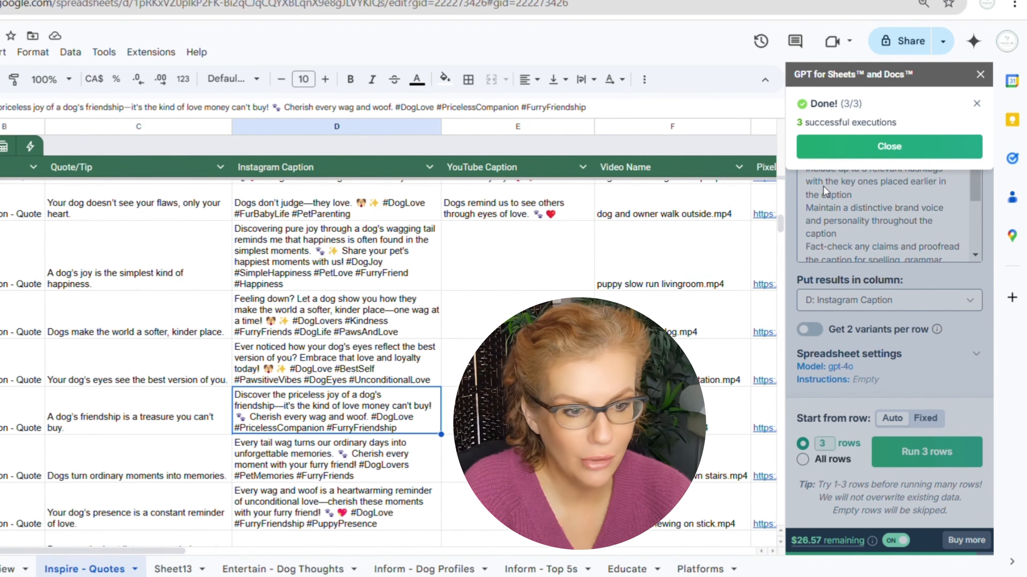
{"action": "left_click", "coordinate": [889, 147]}
Step: Compare the new Instagram captions with the earlier ones and run the prompt on all rows
{"action": "left_click", "coordinate": [380, 321]}
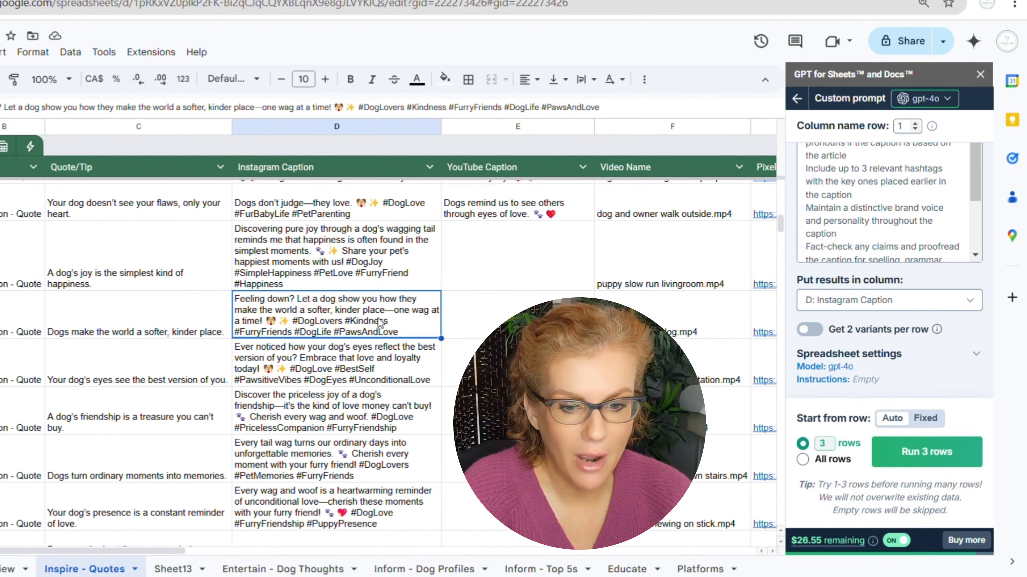
{"action": "scroll", "coordinate": [380, 323], "scroll_direction": "up", "scroll_amount": 2}
{"action": "scroll", "coordinate": [380, 322], "scroll_direction": "down", "scroll_amount": 6}
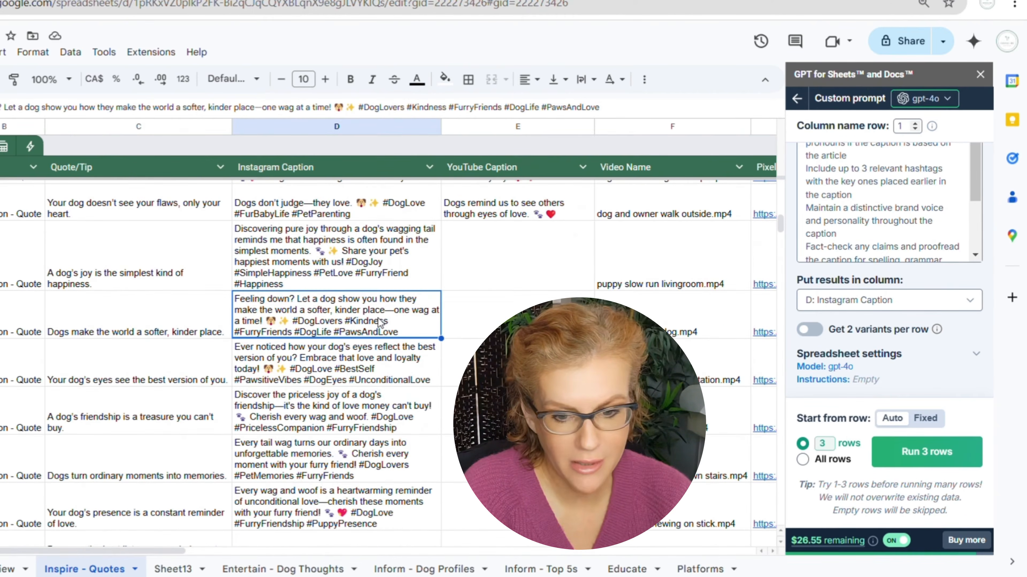
{"action": "left_click", "coordinate": [379, 281]}
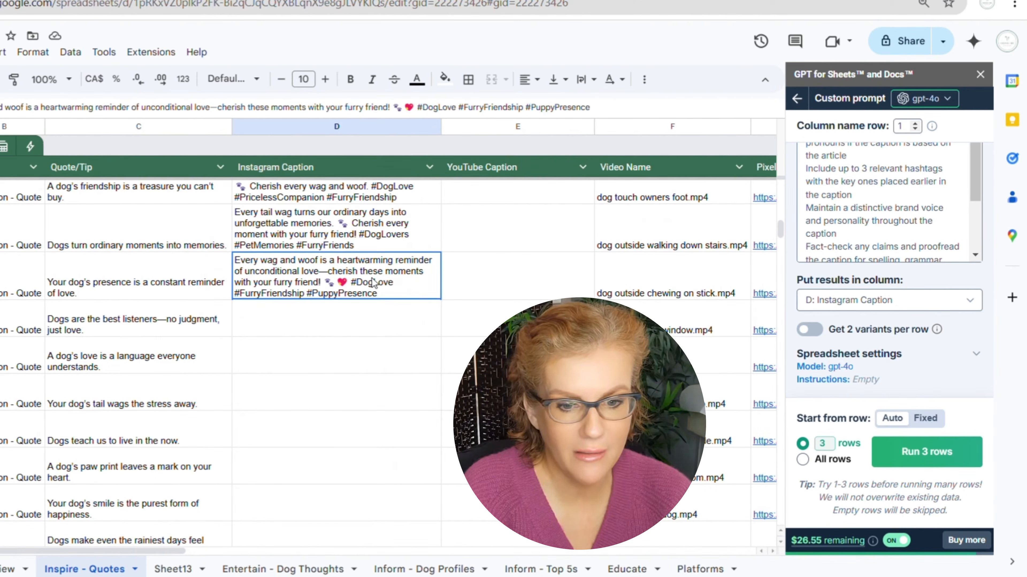
{"action": "left_click", "coordinate": [803, 460]}
{"action": "left_click", "coordinate": [926, 456]}
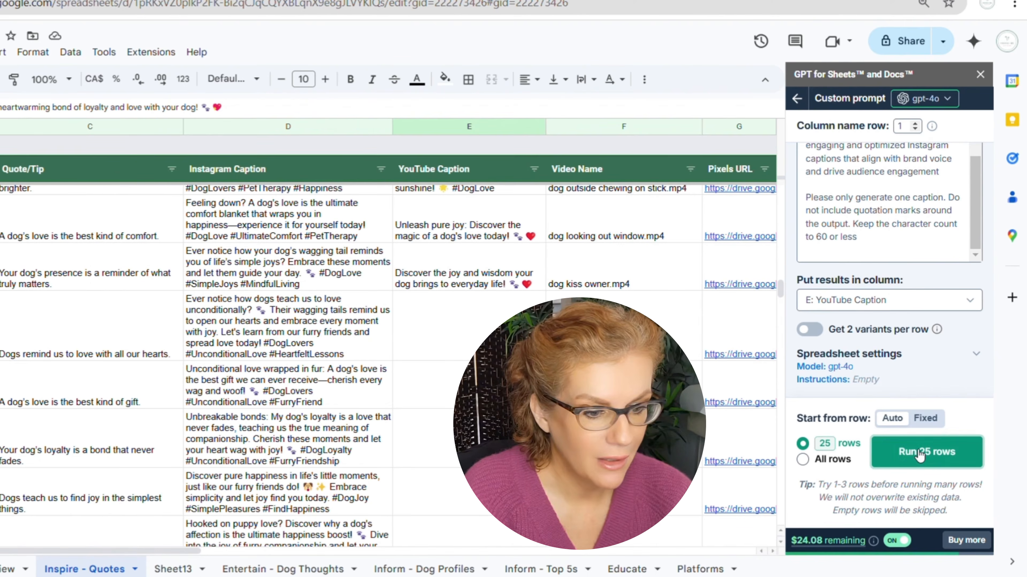
Step: Run the YouTube caption prompt on 25 rows and look through the captions in the YouTube Caption column
{"action": "left_click", "coordinate": [916, 452]}
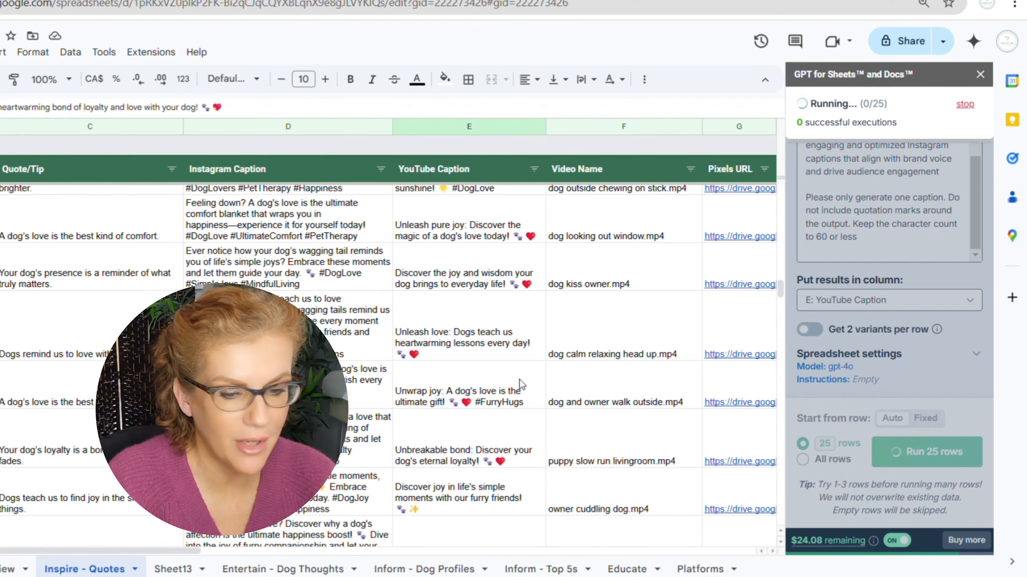
{"action": "scroll", "coordinate": [513, 366], "scroll_direction": "down", "scroll_amount": 10}
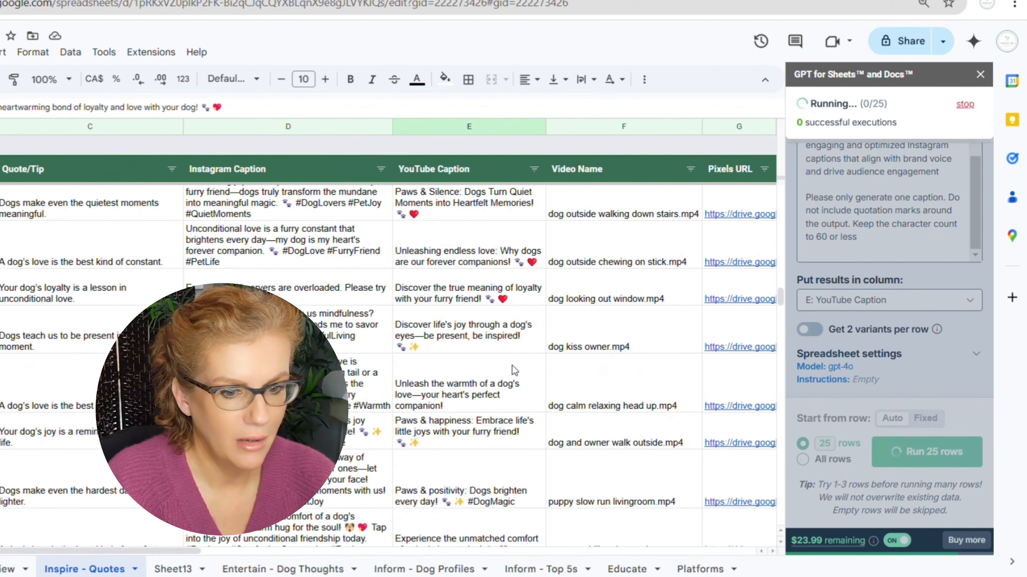
{"action": "scroll", "coordinate": [514, 368], "scroll_direction": "down", "scroll_amount": 5}
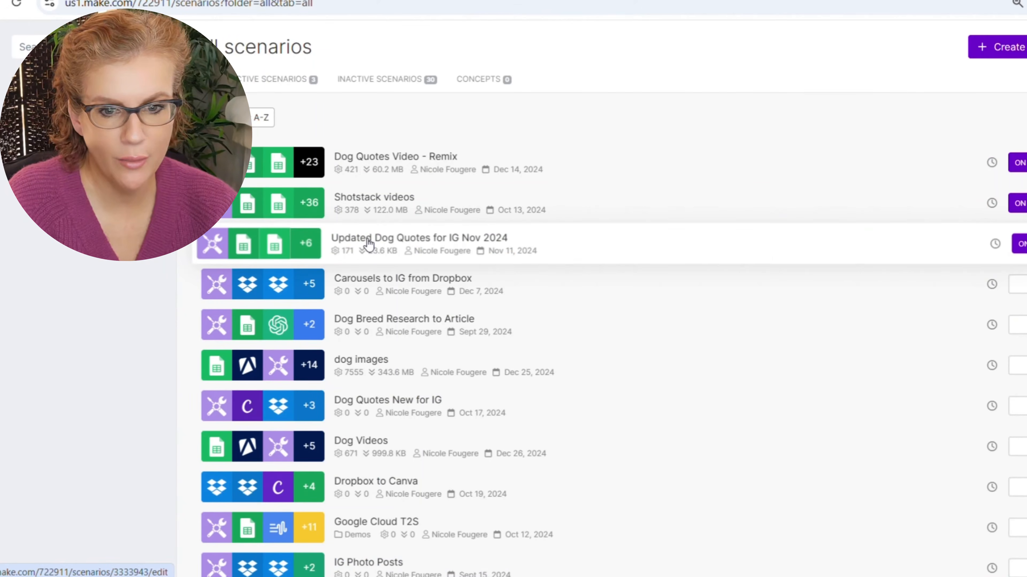
Step: In Make, open the "Updated Dog Quotes for IG Nov 2024" scenario for editing and turn off its daily schedule
{"action": "left_click", "coordinate": [450, 243]}
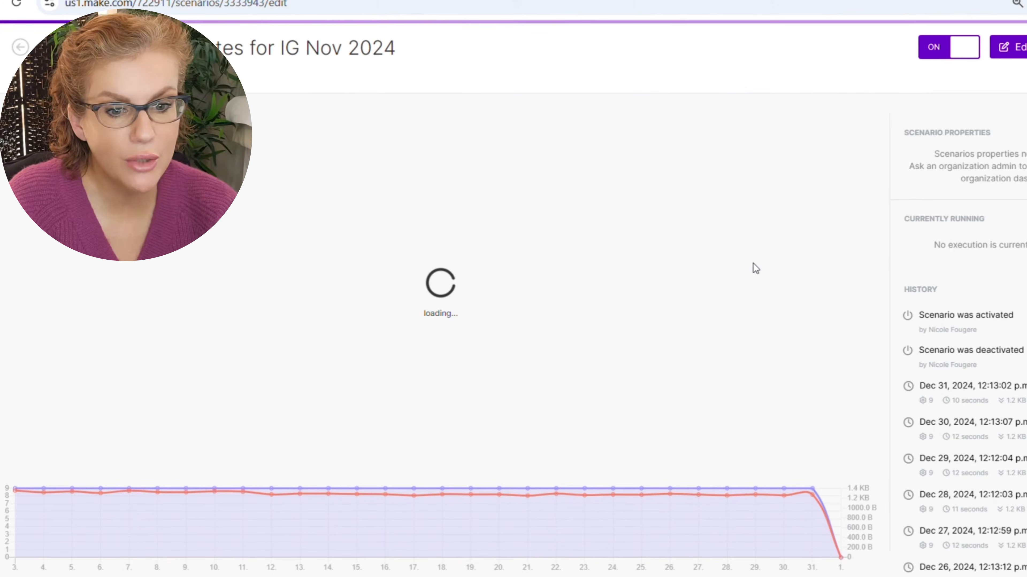
{"action": "left_click", "coordinate": [383, 373]}
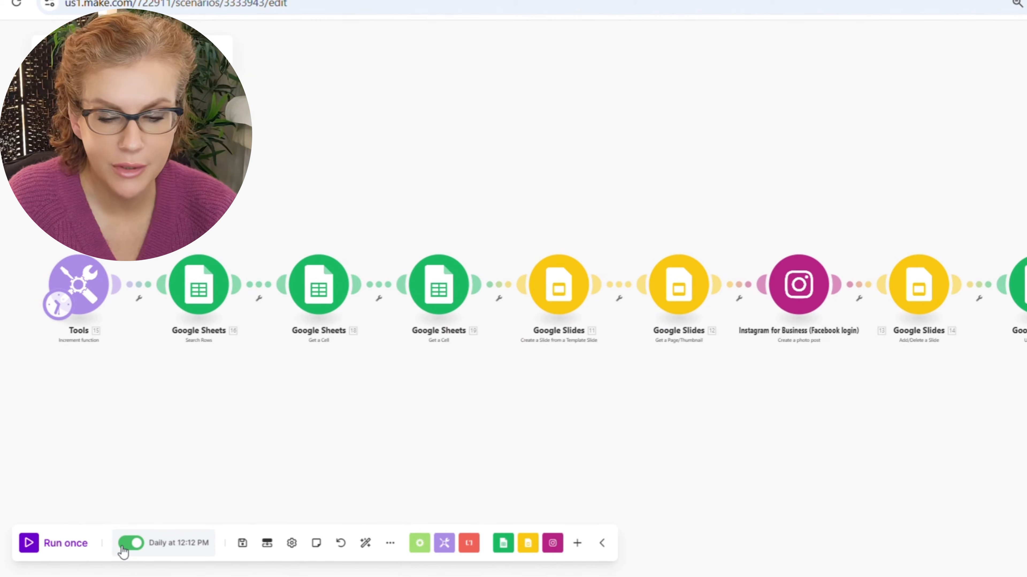
{"action": "left_click", "coordinate": [122, 547]}
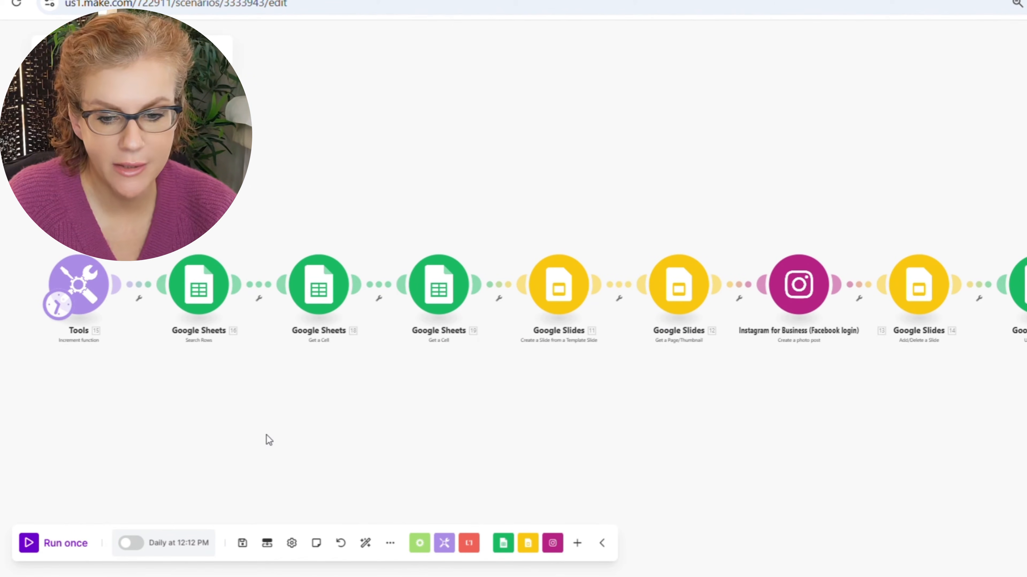
Step: Examine the settings of the Google Sheets Search Rows module and both Get a Cell modules
{"action": "scroll", "coordinate": [266, 436], "scroll_direction": "up", "scroll_amount": 2}
{"action": "left_click_drag", "start_coordinate": [194, 381], "coordinate": [348, 382]}
{"action": "left_click", "coordinate": [315, 234]}
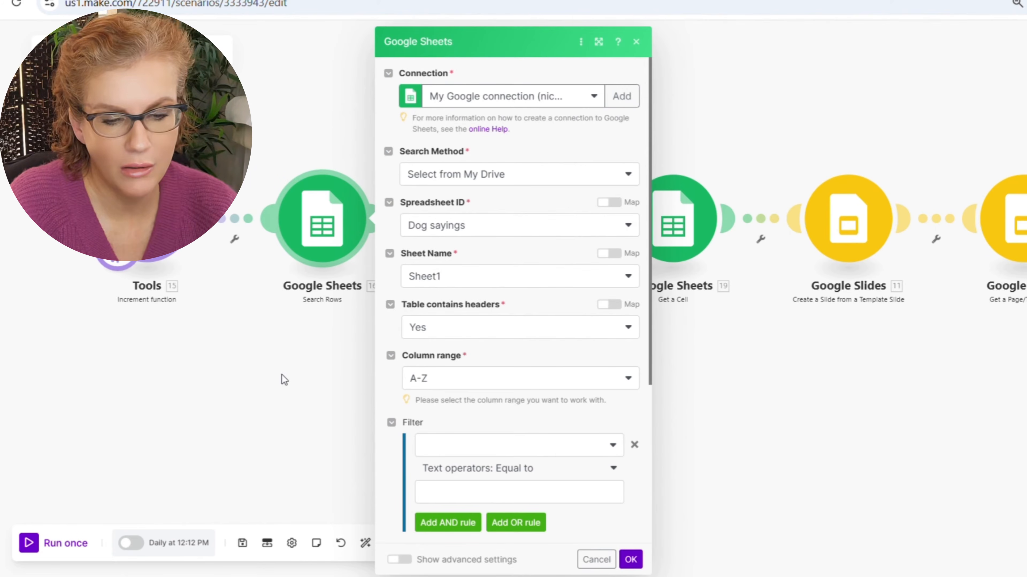
{"action": "left_click", "coordinate": [314, 401]}
{"action": "left_click", "coordinate": [521, 230]}
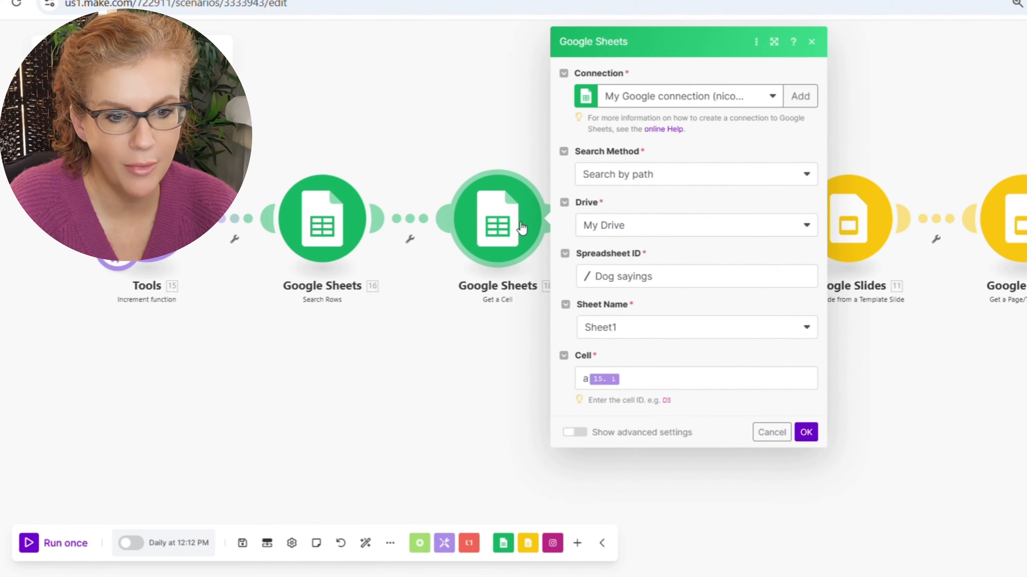
{"action": "left_click", "coordinate": [391, 409]}
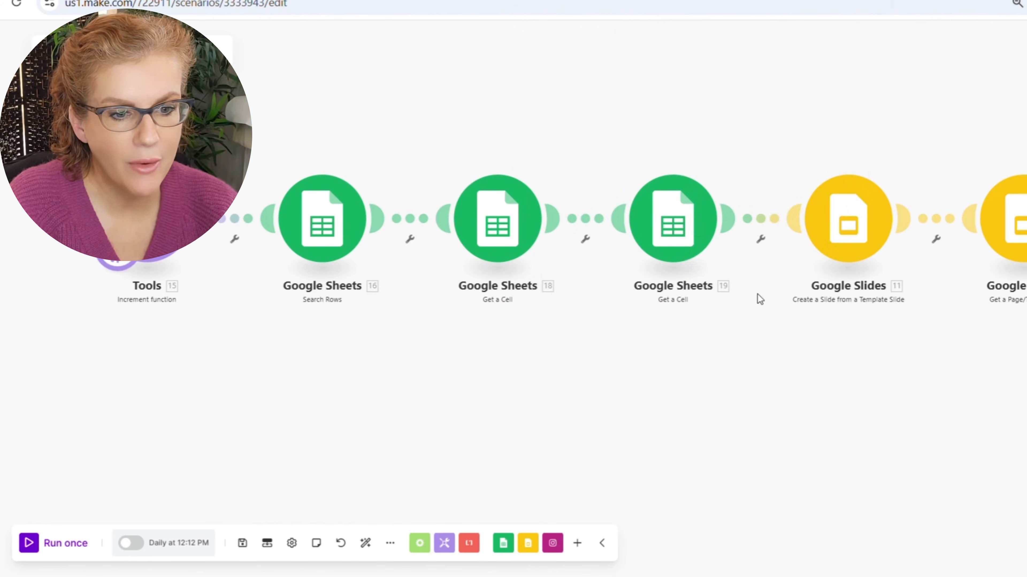
{"action": "left_click", "coordinate": [699, 223]}
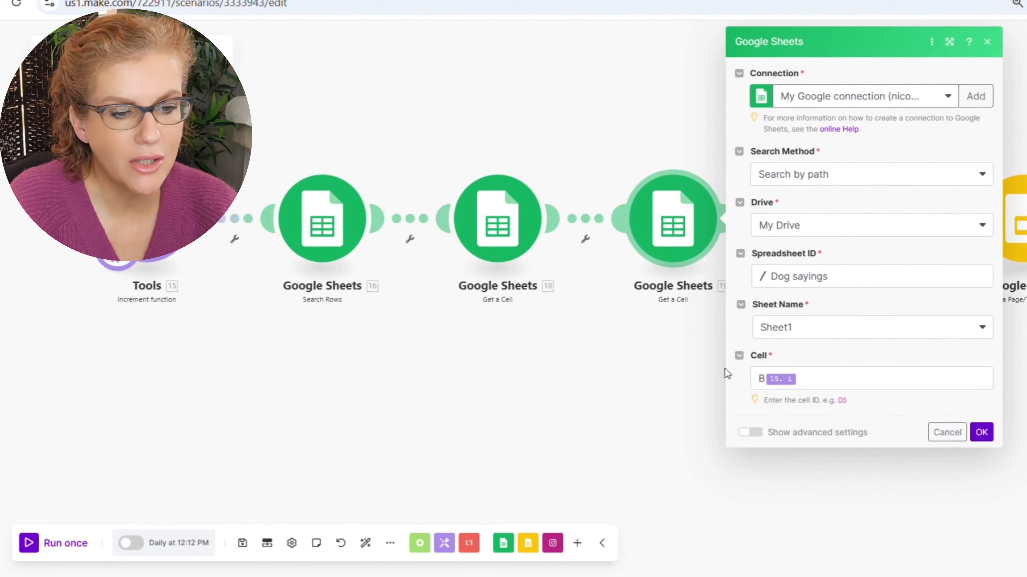
{"action": "left_click", "coordinate": [651, 388]}
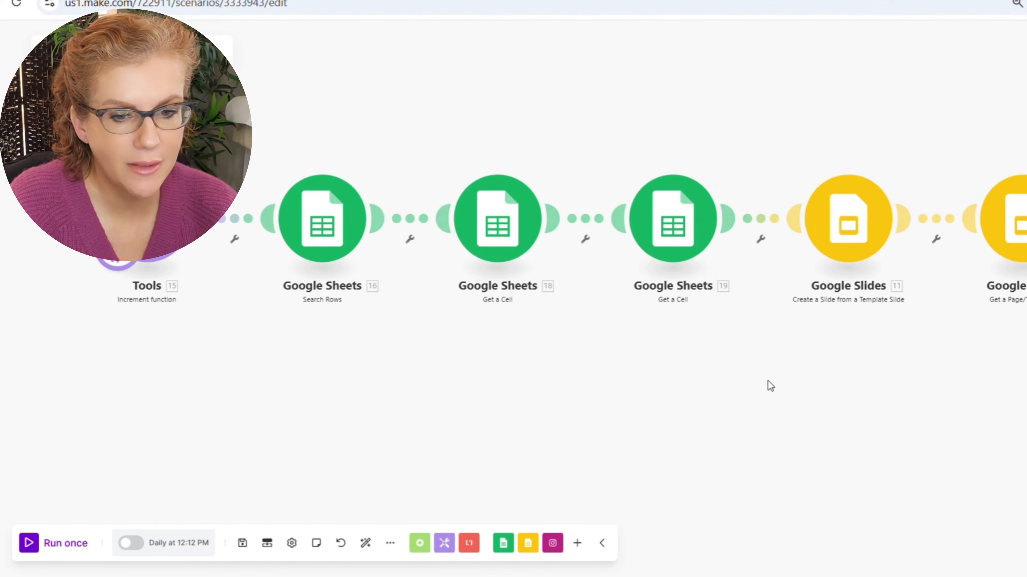
Step: Point the Google Sheets Search Rows module to the Content Calendar spreadsheet and its Inspire - Quotes sheet, and save the module
{"action": "scroll", "coordinate": [496, 404], "scroll_direction": "right", "scroll_amount": 10}
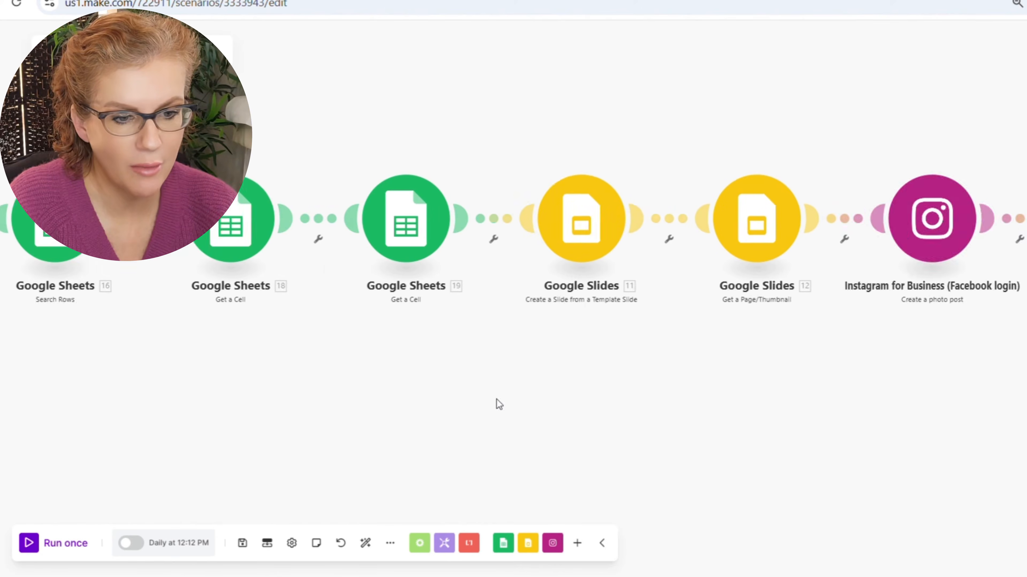
{"action": "left_click_drag", "start_coordinate": [290, 398], "coordinate": [253, 395]}
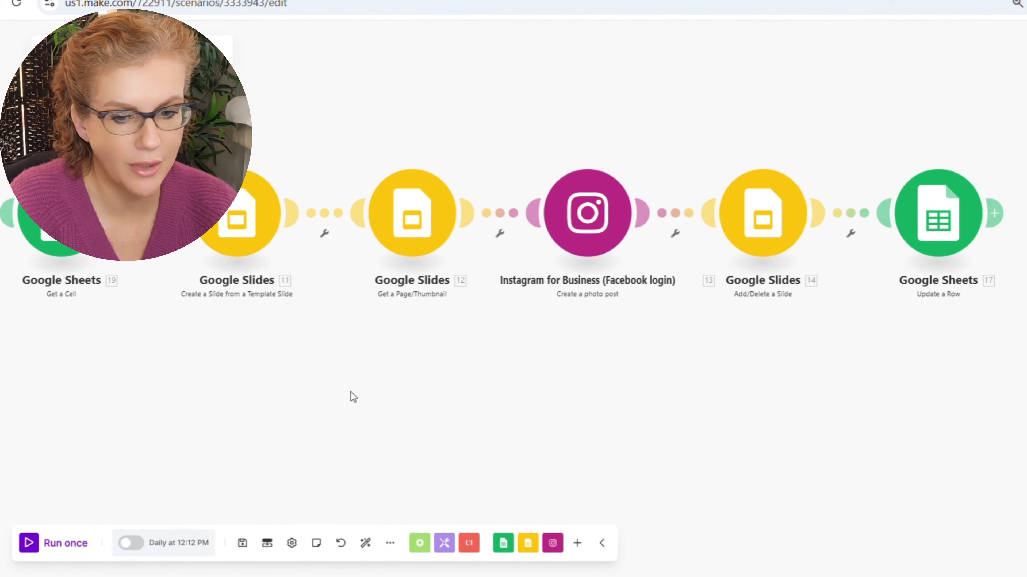
{"action": "left_click_drag", "start_coordinate": [442, 390], "coordinate": [917, 389]}
{"action": "left_click_drag", "start_coordinate": [321, 351], "coordinate": [374, 391]}
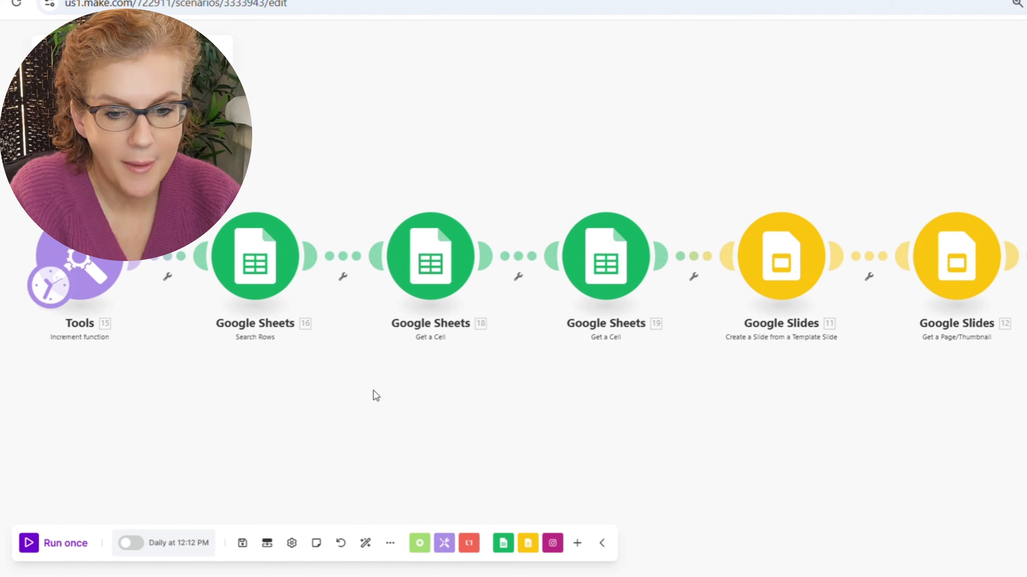
{"action": "left_click", "coordinate": [261, 273]}
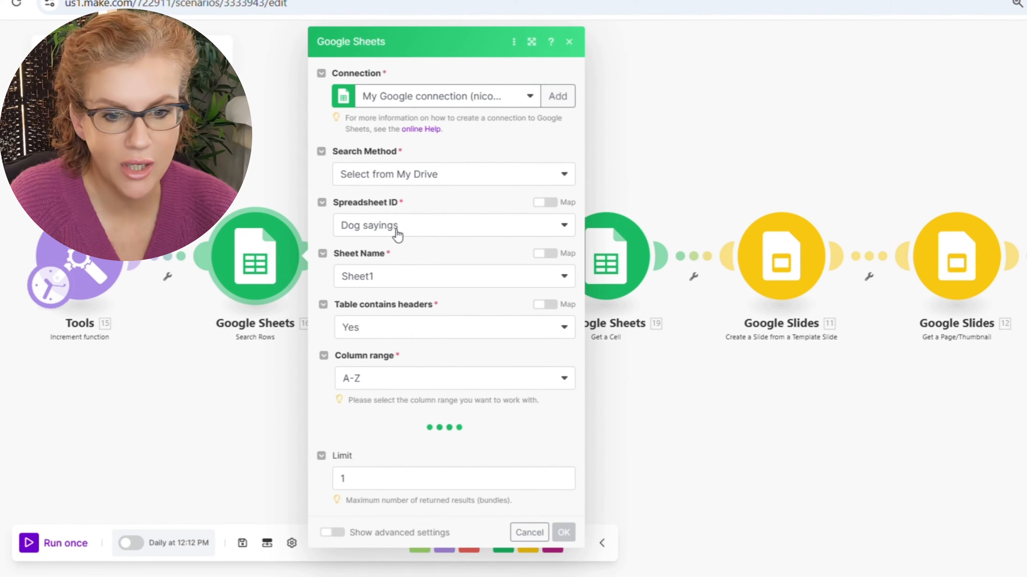
{"action": "left_click", "coordinate": [398, 234]}
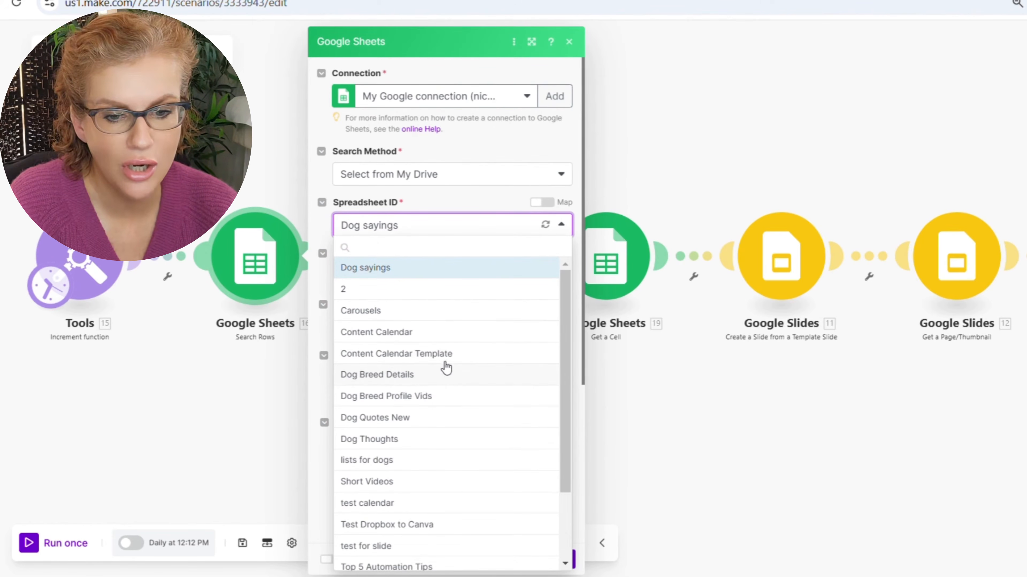
{"action": "left_click", "coordinate": [430, 335]}
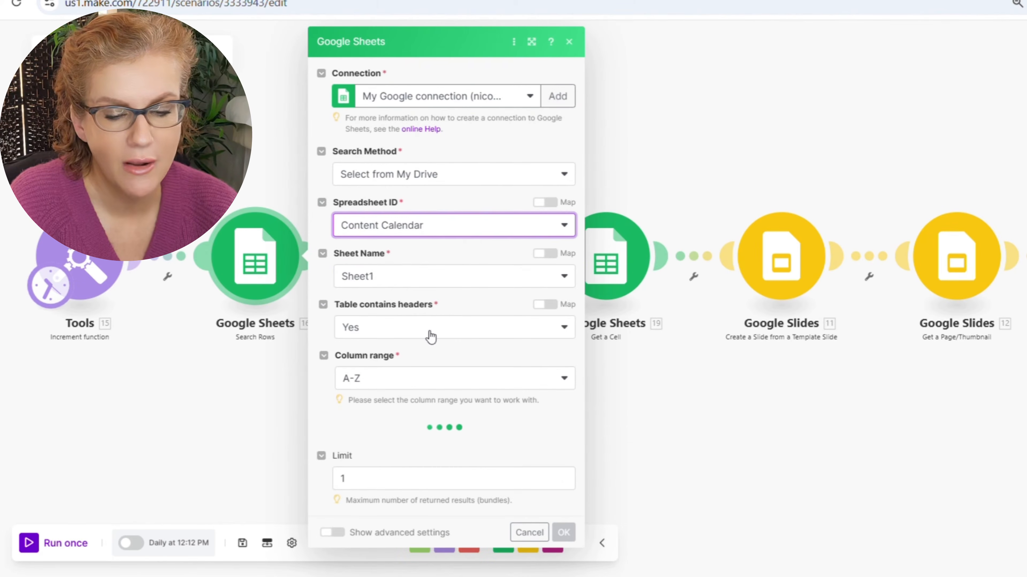
{"action": "left_click", "coordinate": [397, 283]}
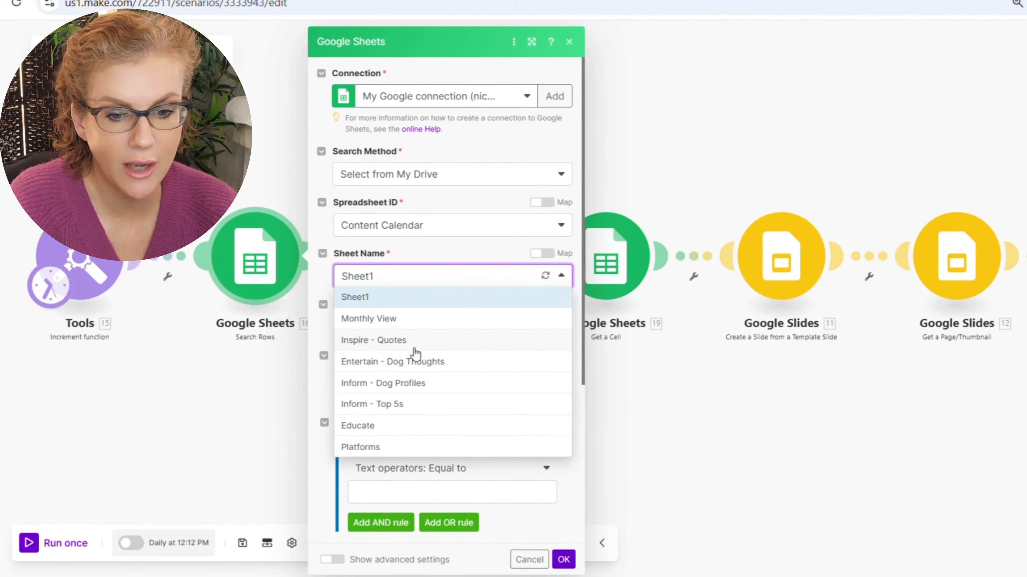
{"action": "left_click", "coordinate": [412, 340]}
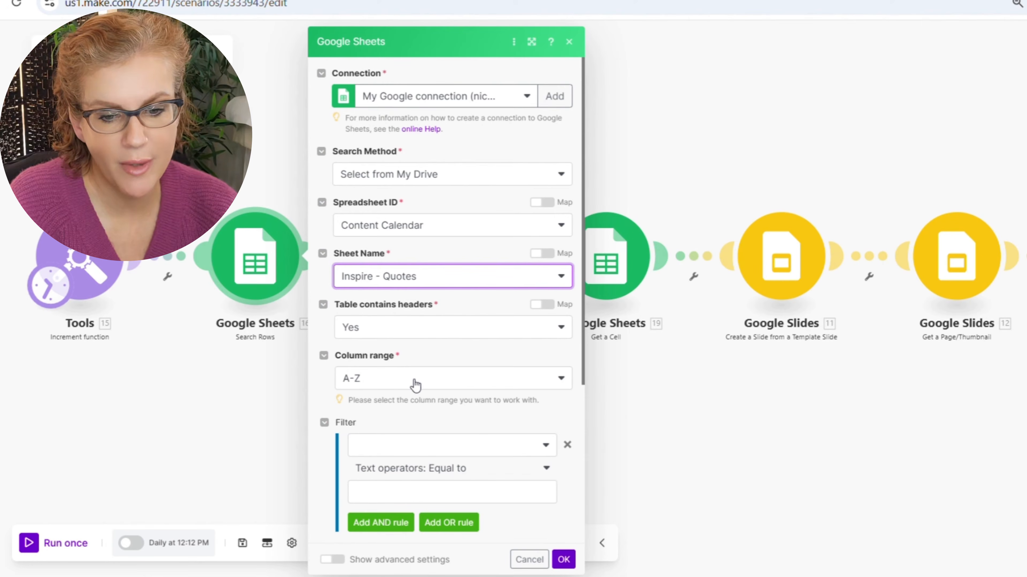
{"action": "scroll", "coordinate": [415, 387], "scroll_direction": "down", "scroll_amount": 6}
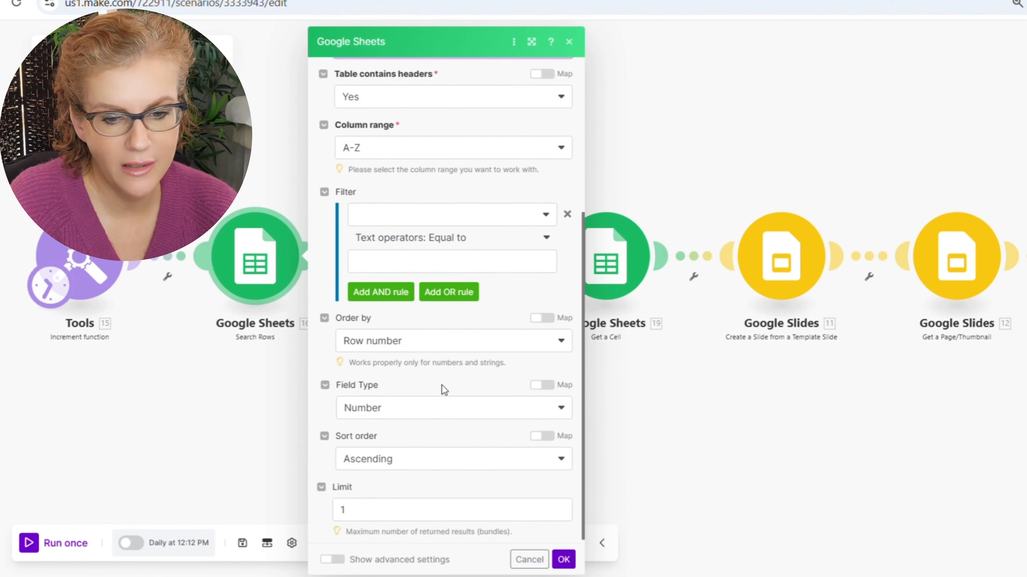
{"action": "left_click", "coordinate": [564, 560]}
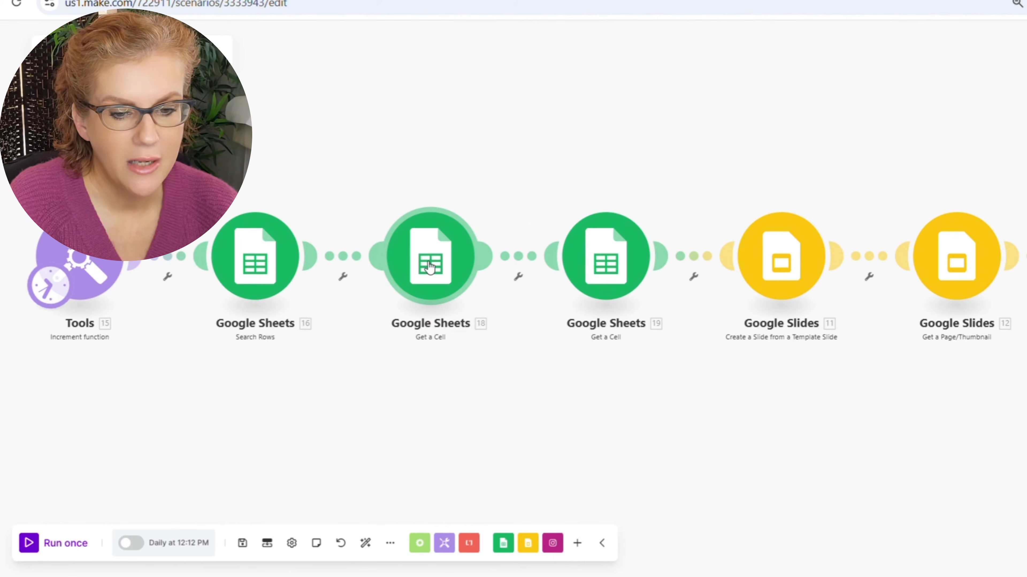
Step: Point the first Get a Cell module to the Content Calendar spreadsheet and its Inspire - Quotes sheet
{"action": "left_click", "coordinate": [429, 259]}
{"action": "left_click", "coordinate": [582, 300]}
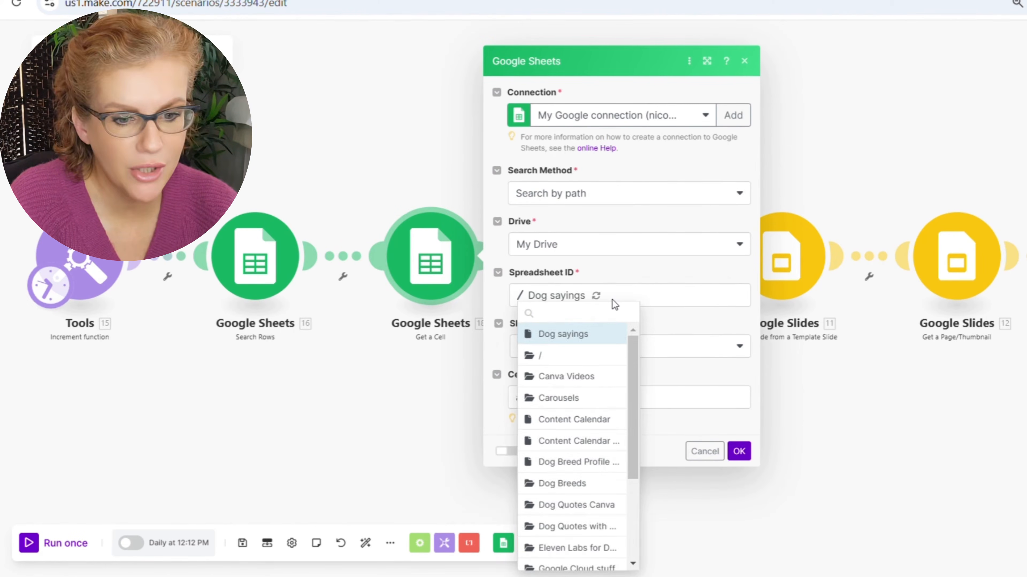
{"action": "left_click", "coordinate": [578, 424]}
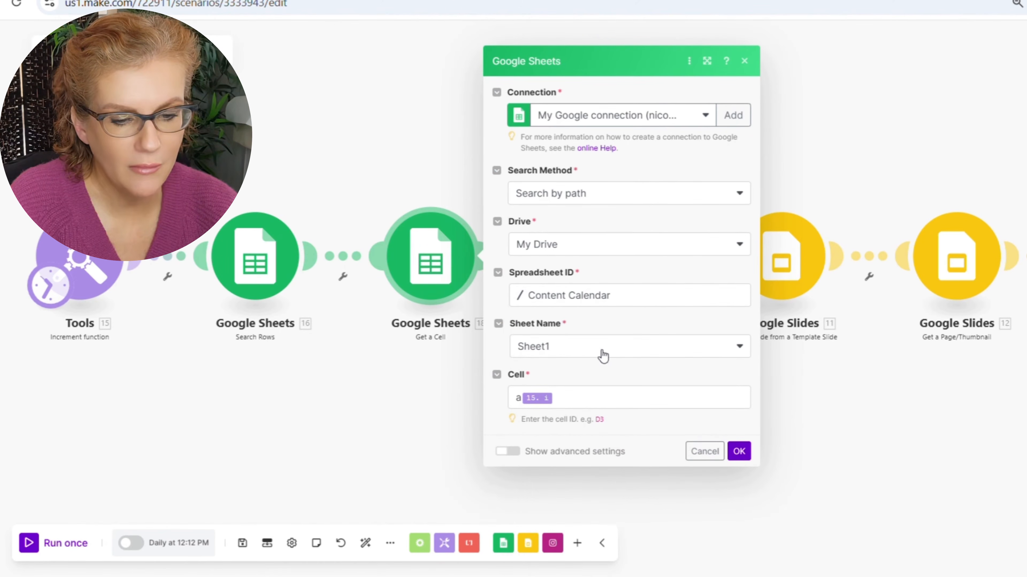
{"action": "left_click", "coordinate": [570, 355]}
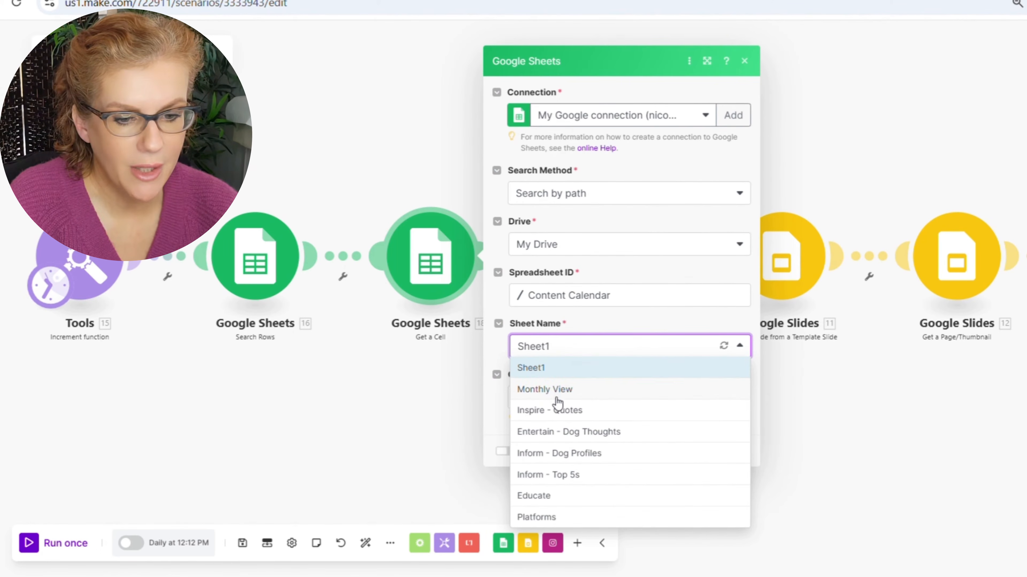
{"action": "left_click", "coordinate": [559, 414]}
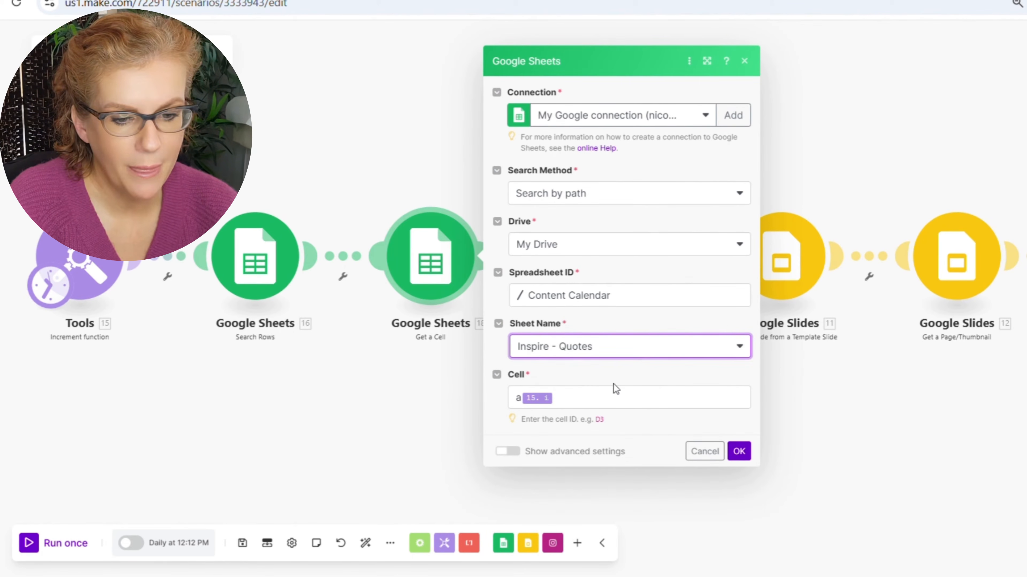
{"action": "left_click", "coordinate": [522, 398]}
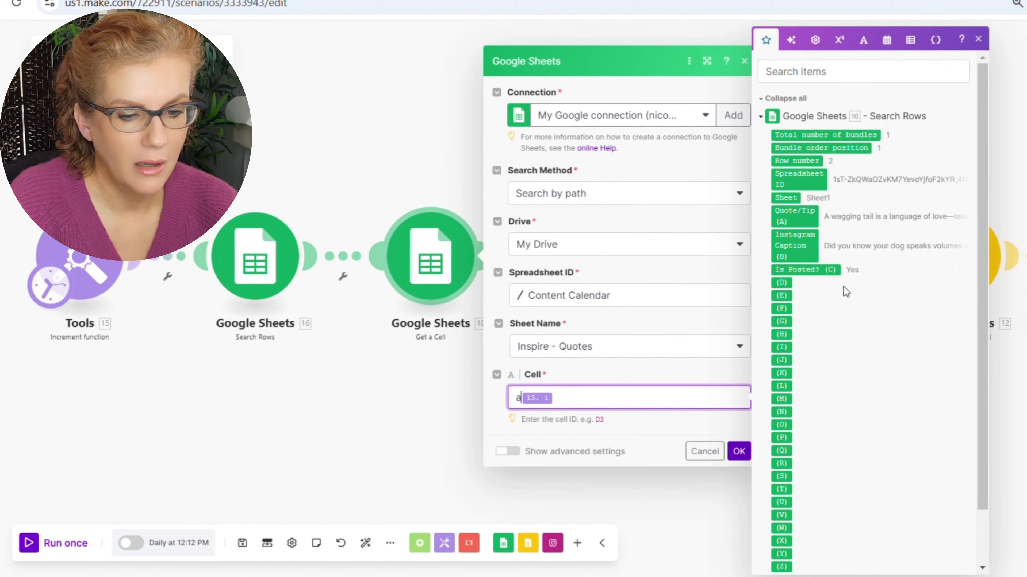
{"action": "left_click", "coordinate": [473, 361]}
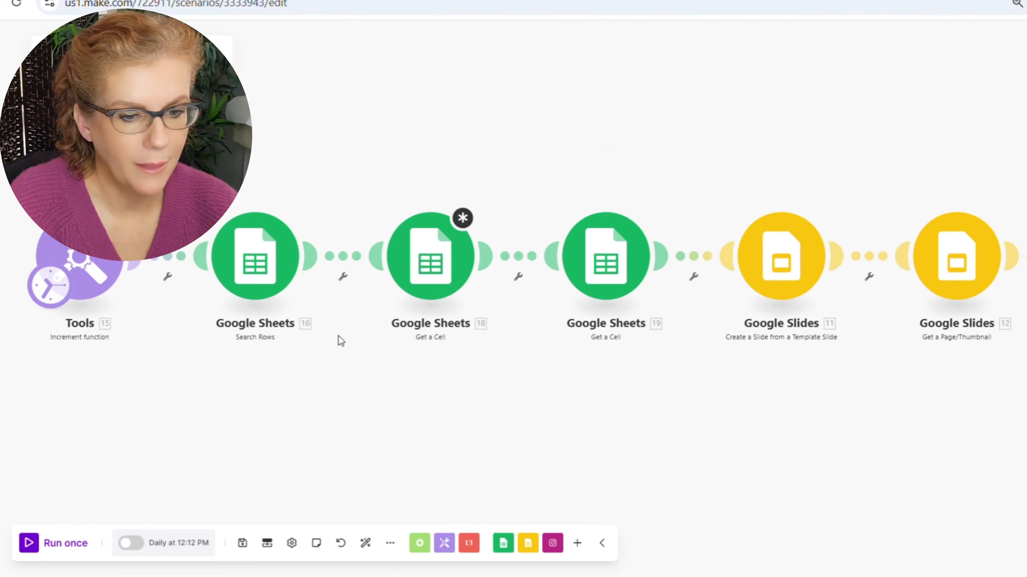
Step: Refresh the settings form of the Search Rows module so it reloads the new sheet's columns
{"action": "left_click", "coordinate": [263, 255]}
{"action": "right_click", "coordinate": [266, 254]}
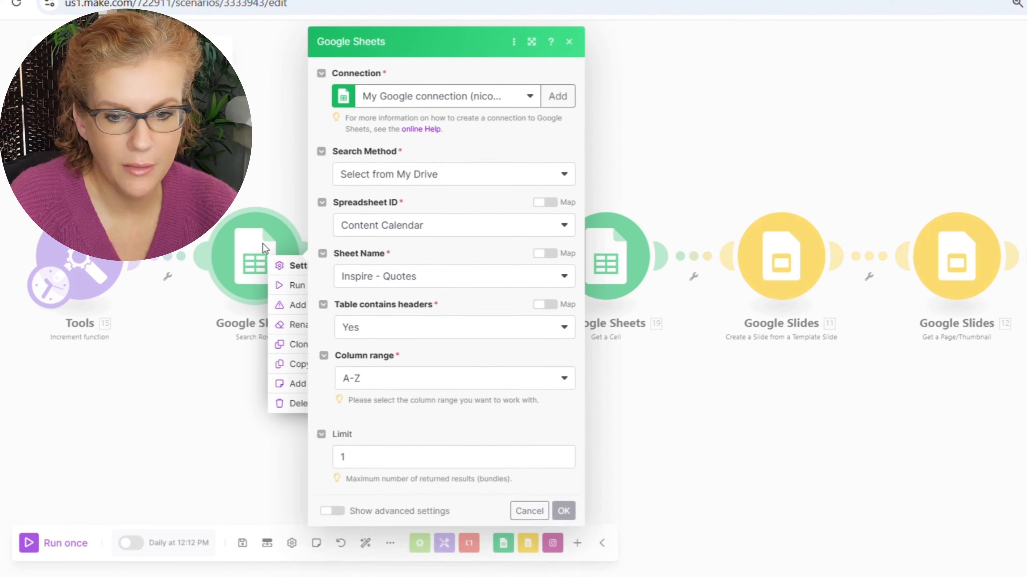
{"action": "left_click", "coordinate": [514, 41]}
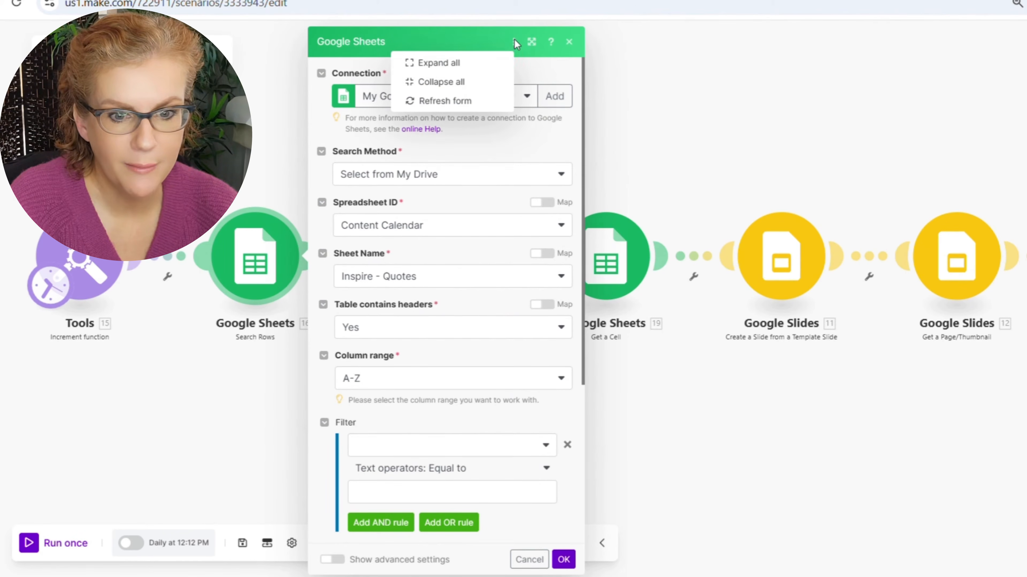
{"action": "left_click", "coordinate": [449, 101]}
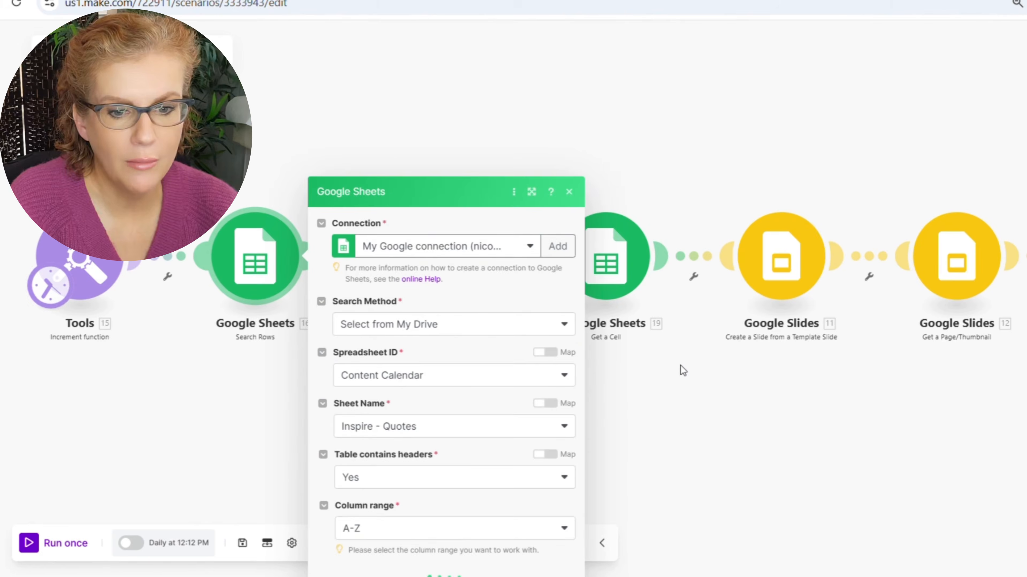
{"action": "left_click", "coordinate": [675, 378]}
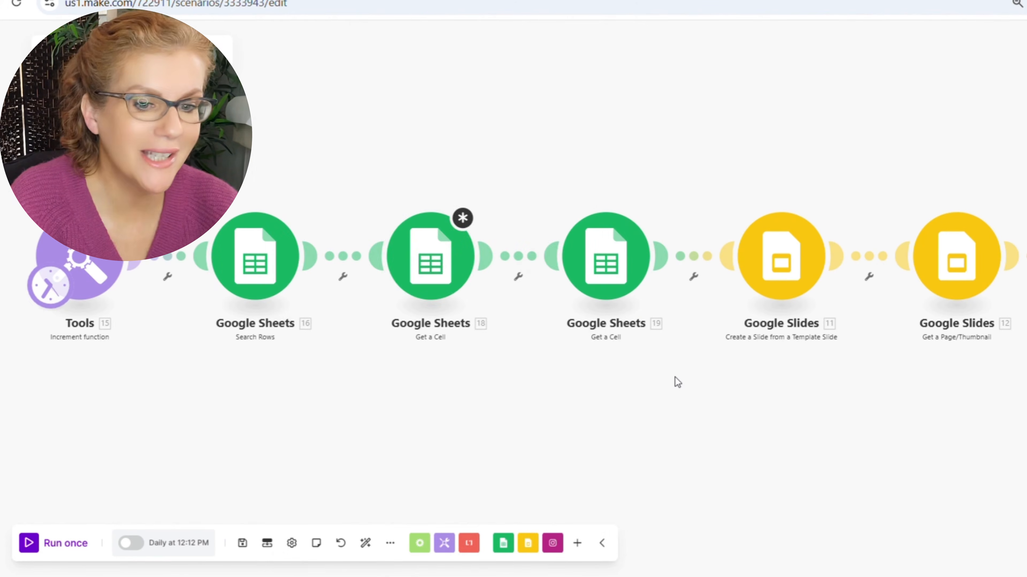
Step: Refresh the first Get a Cell module's form, revise the column letter in its cell reference, and save
{"action": "left_click", "coordinate": [430, 256]}
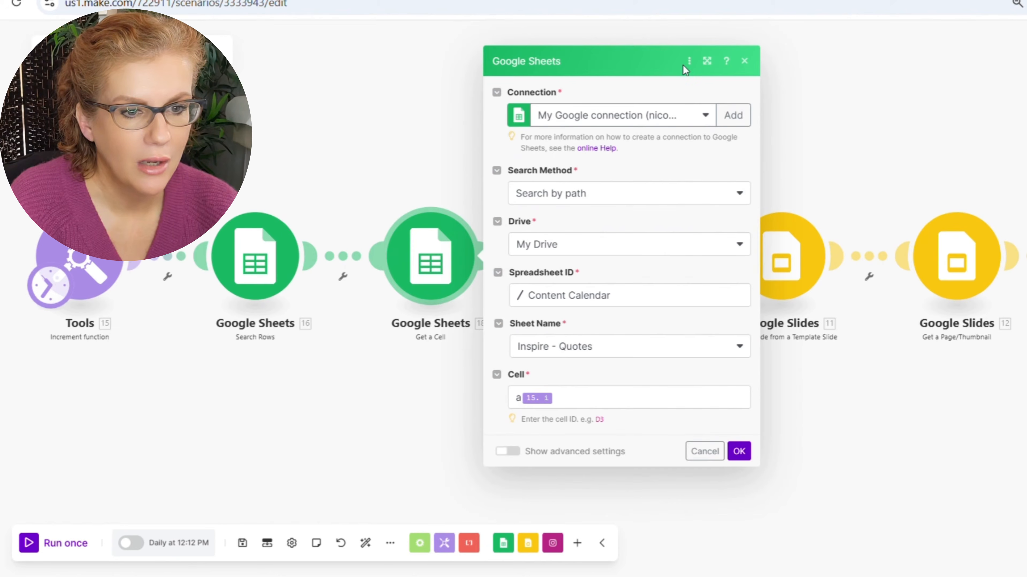
{"action": "left_click", "coordinate": [688, 65]}
{"action": "left_click", "coordinate": [623, 121]}
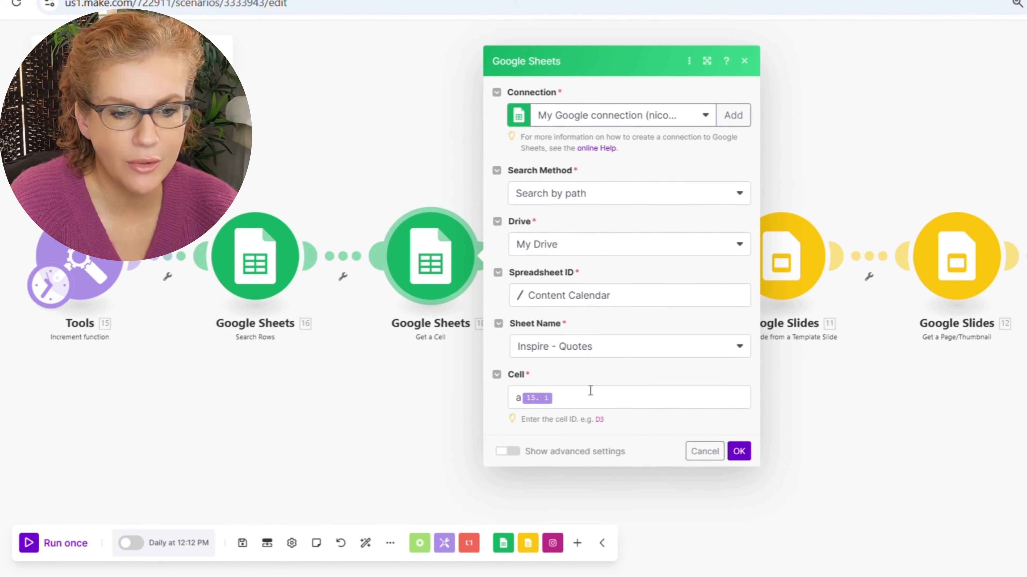
{"action": "left_click", "coordinate": [598, 398]}
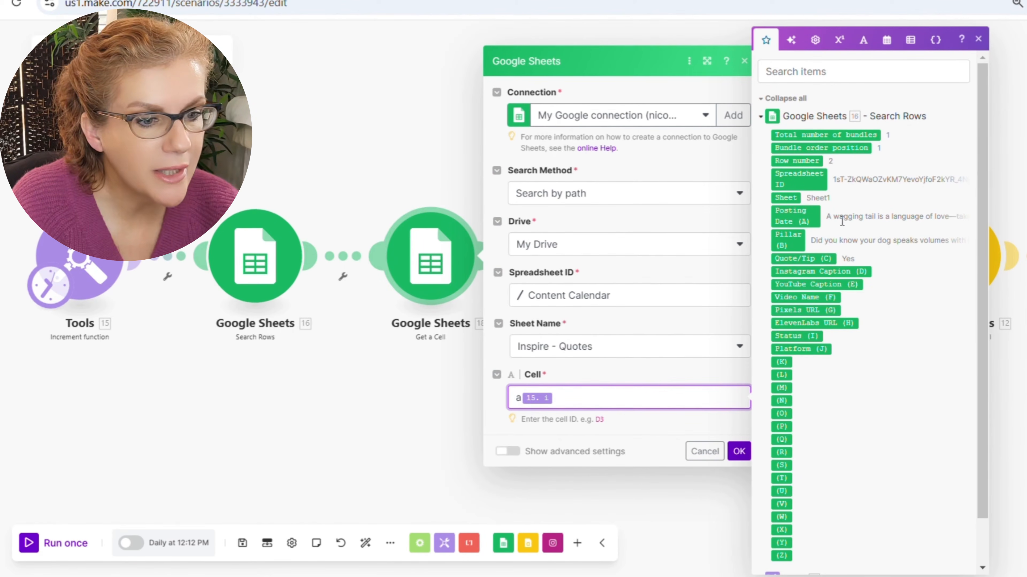
{"action": "mouse_move", "coordinate": [800, 241]}
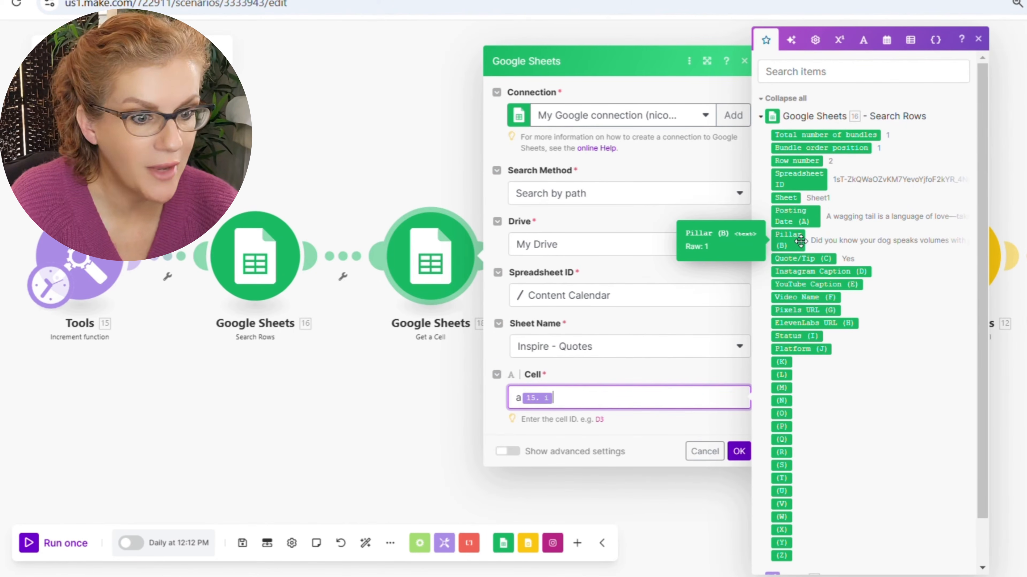
{"action": "left_click", "coordinate": [521, 396]}
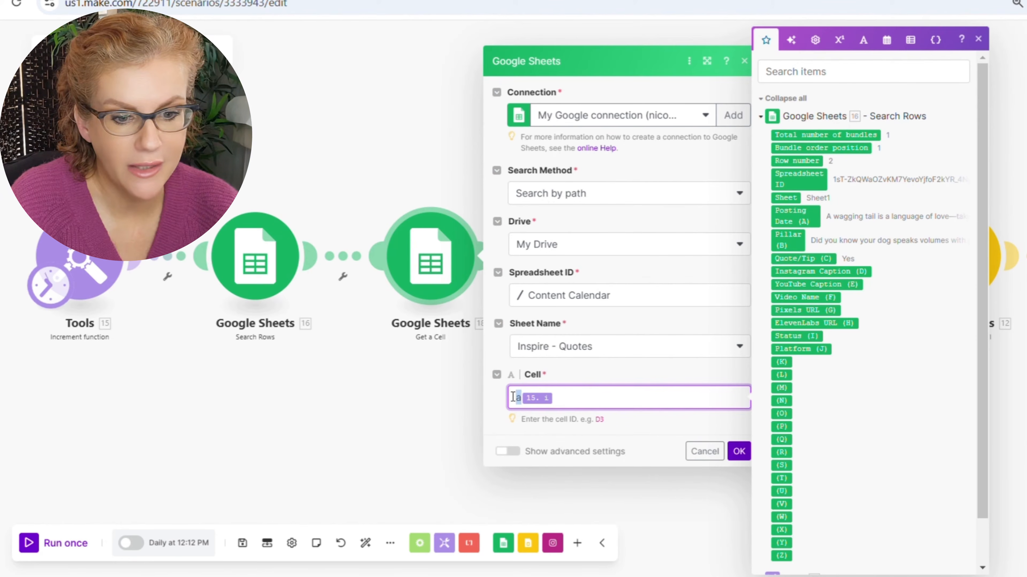
{"action": "left_click", "coordinate": [740, 452]}
Step: Rename the first Get a Cell module as Quote
{"action": "right_click", "coordinate": [432, 275]}
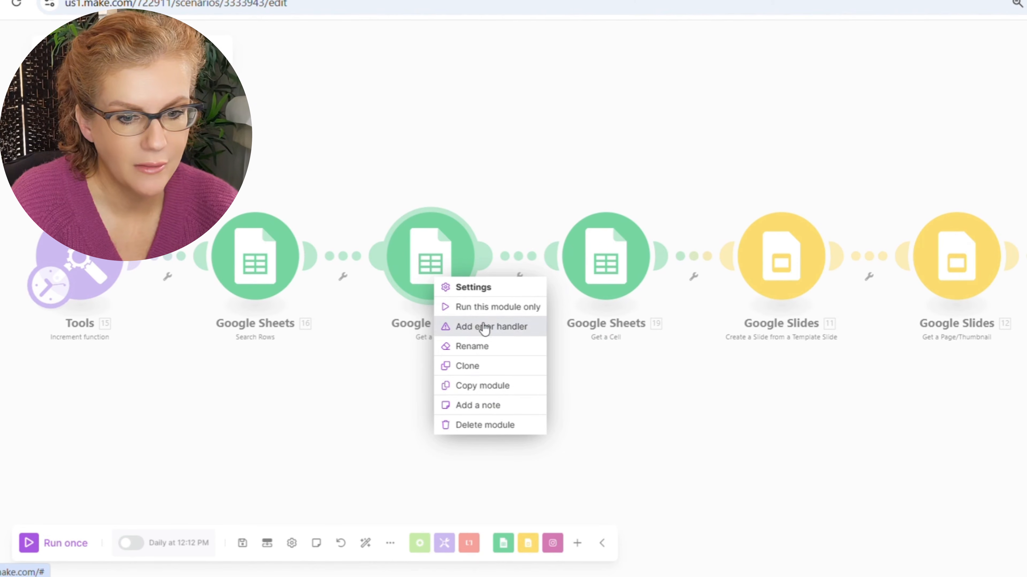
{"action": "left_click", "coordinate": [491, 349]}
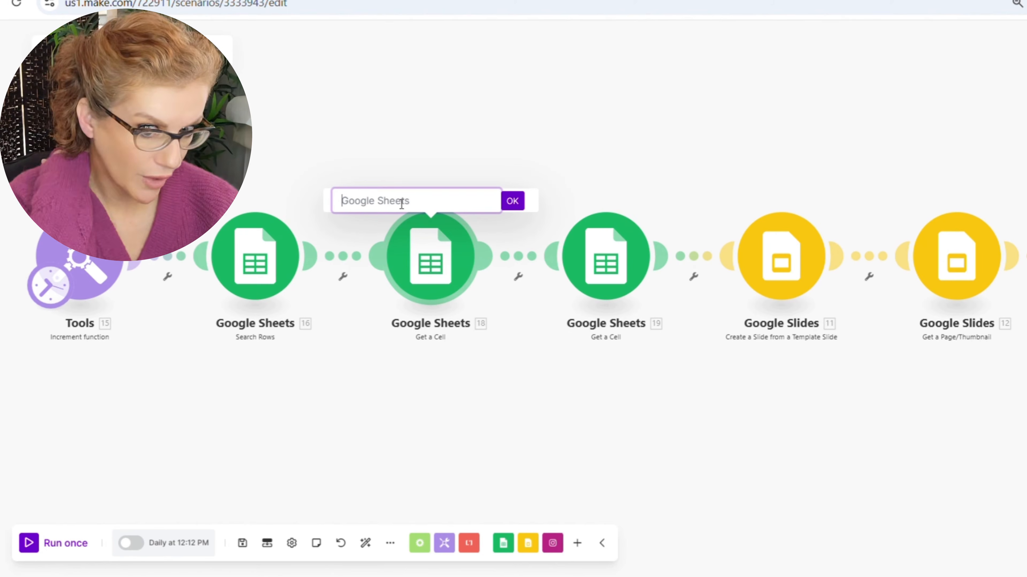
{"action": "type", "text": "Quote"}
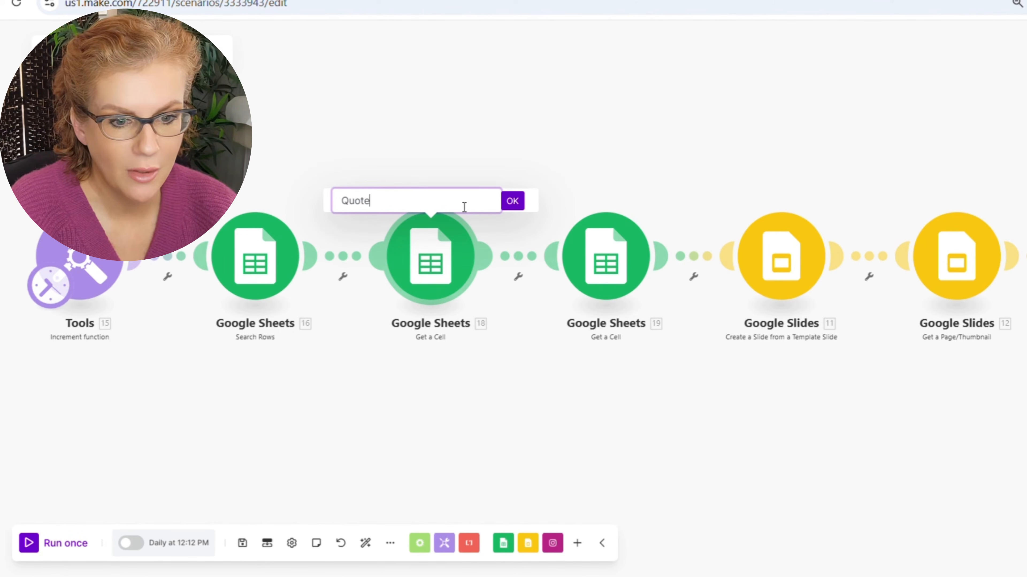
{"action": "left_click", "coordinate": [512, 201]}
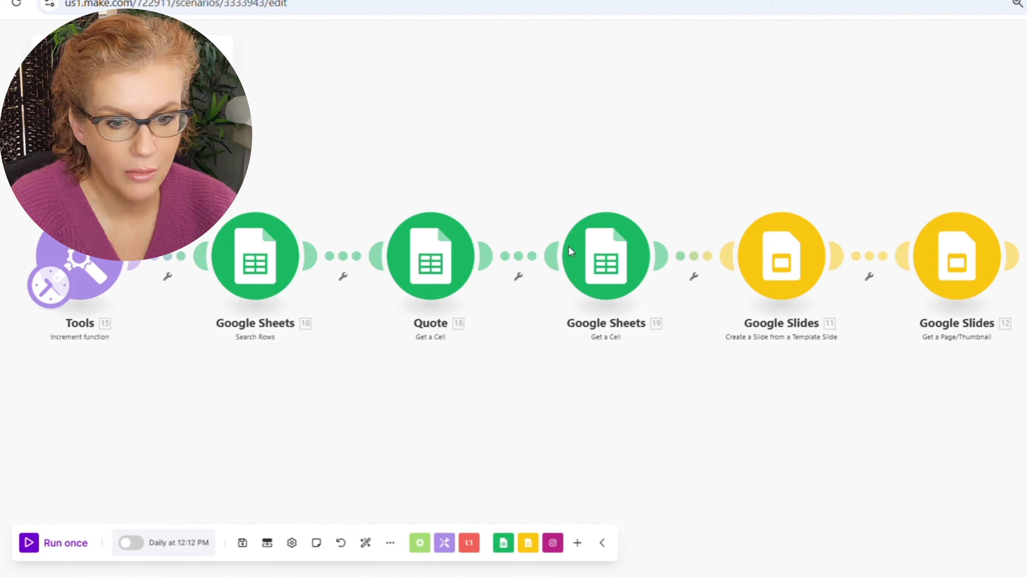
Step: Rename the second Get a Cell module as IG Caption
{"action": "right_click", "coordinate": [589, 259]}
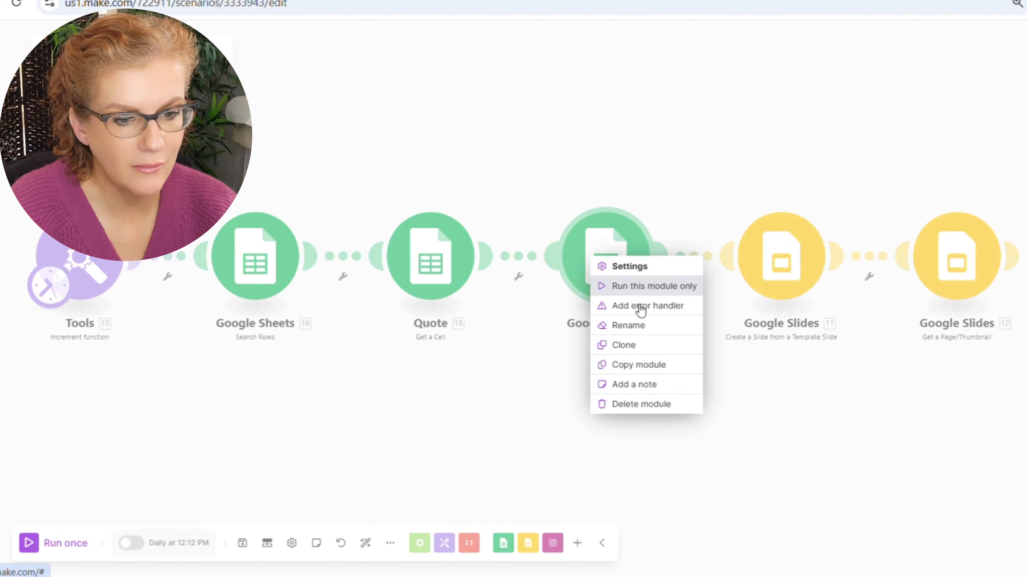
{"action": "left_click", "coordinate": [622, 325]}
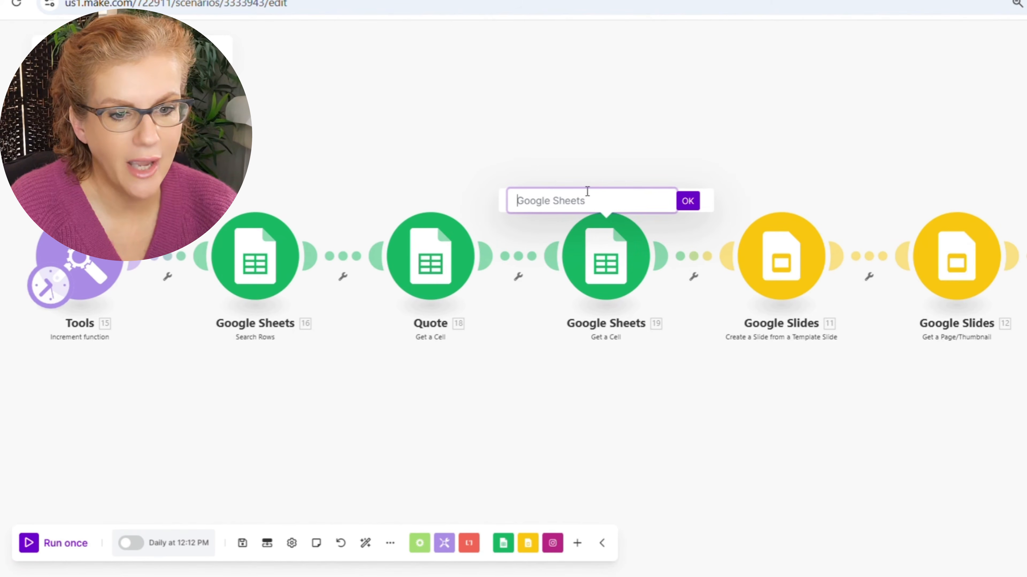
{"action": "type", "text": "C"}
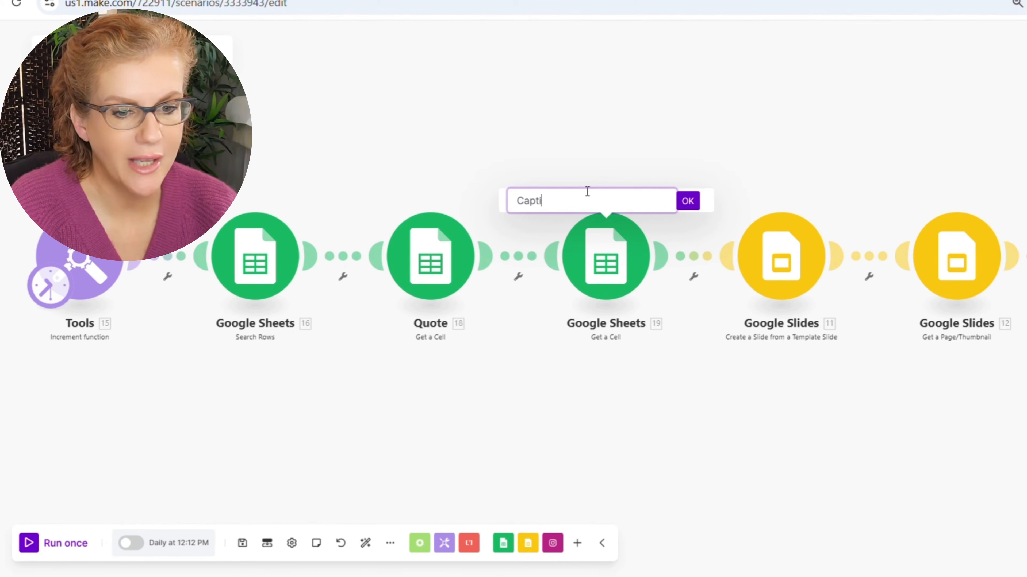
{"action": "type", "text": "ap"}
{"action": "key", "text": "BackSpace"}
{"action": "key", "text": "BackSpace"}
{"action": "key", "text": "BackSpace"}
{"action": "type", "text": "IG"}
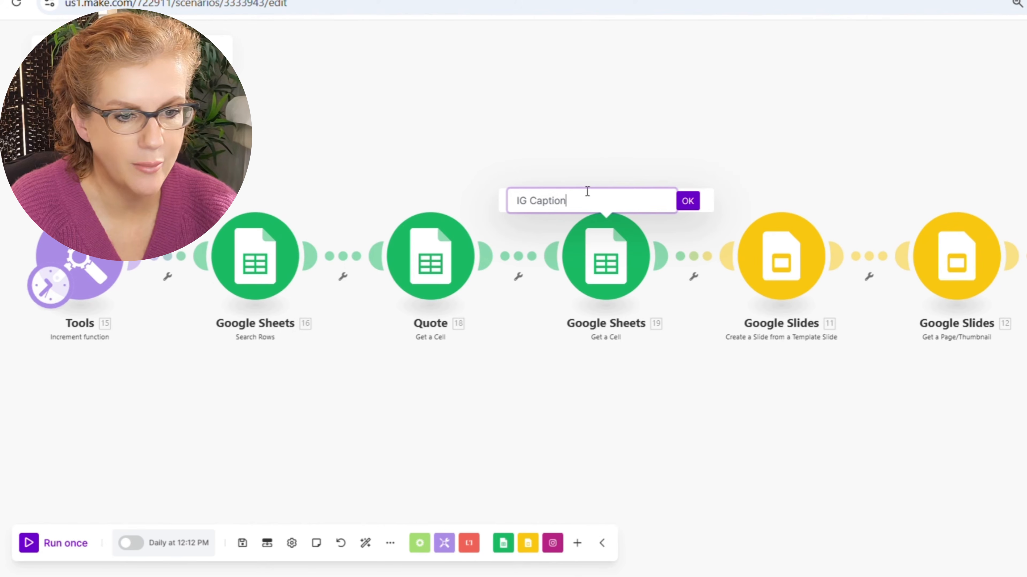
{"action": "left_click", "coordinate": [687, 201]}
Step: Point the IG Caption module to the Content Calendar spreadsheet and its Inspire - Quotes sheet
{"action": "right_click", "coordinate": [615, 262]}
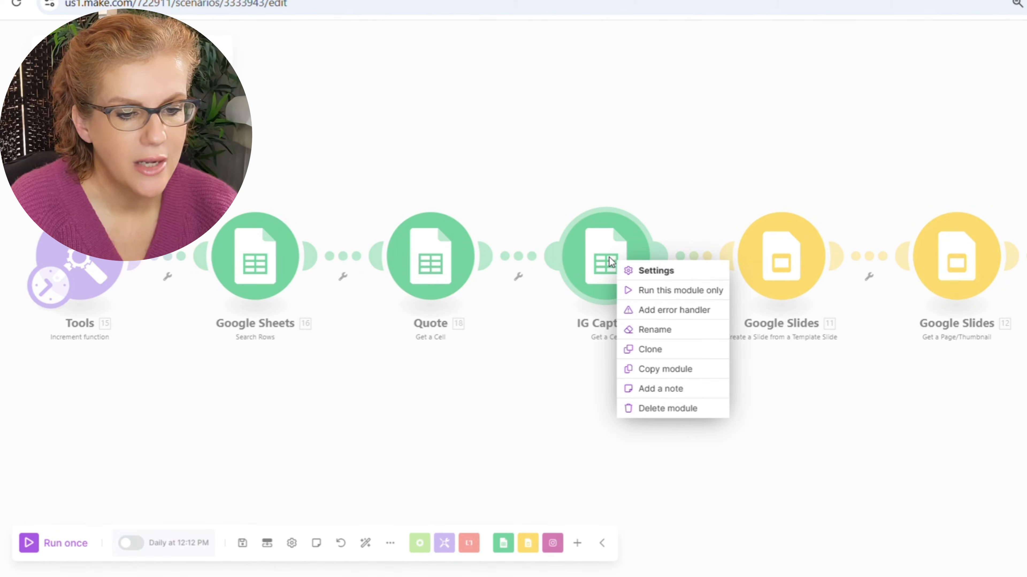
{"action": "left_click", "coordinate": [619, 266]}
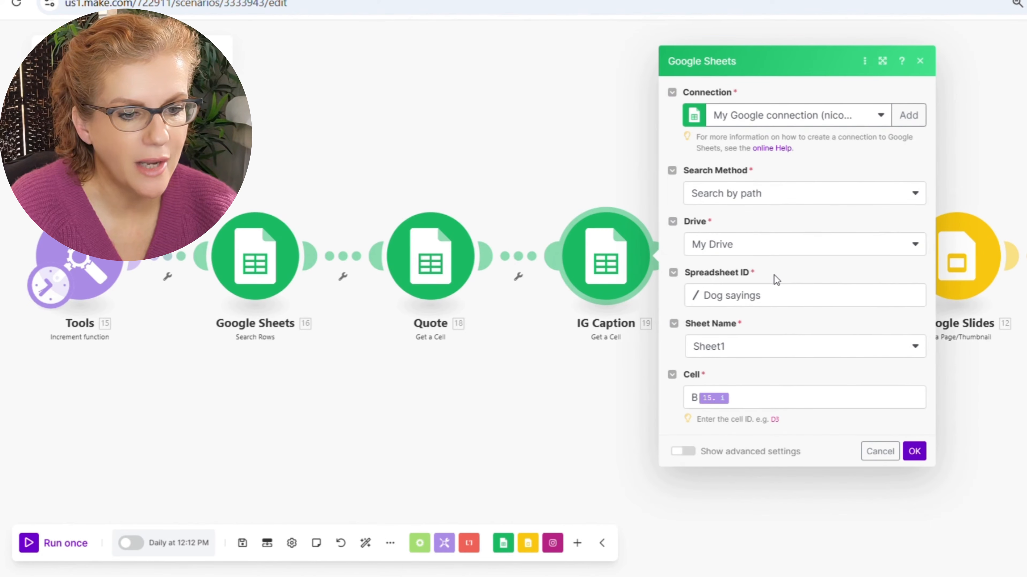
{"action": "left_click", "coordinate": [712, 297]}
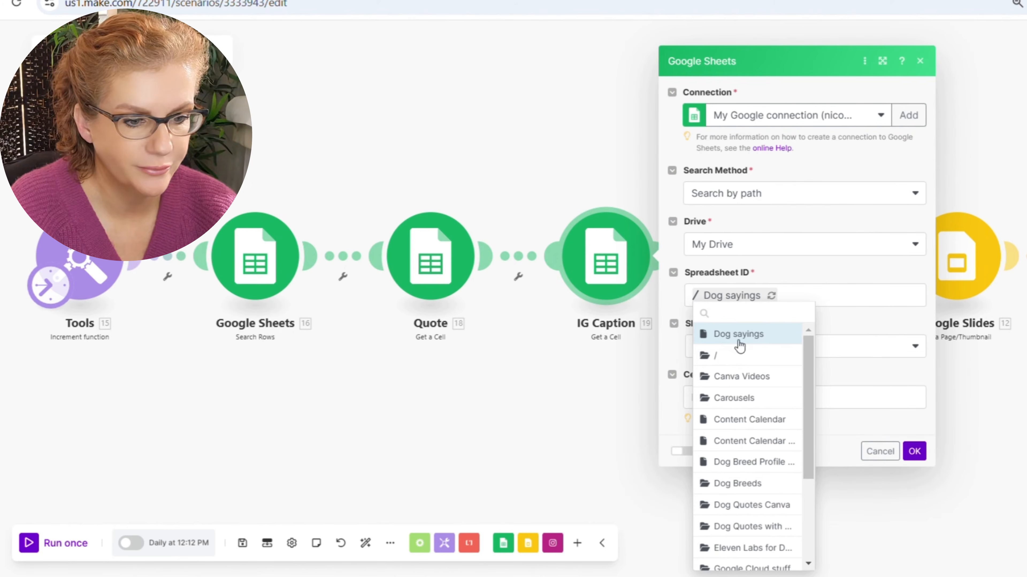
{"action": "left_click", "coordinate": [764, 420]}
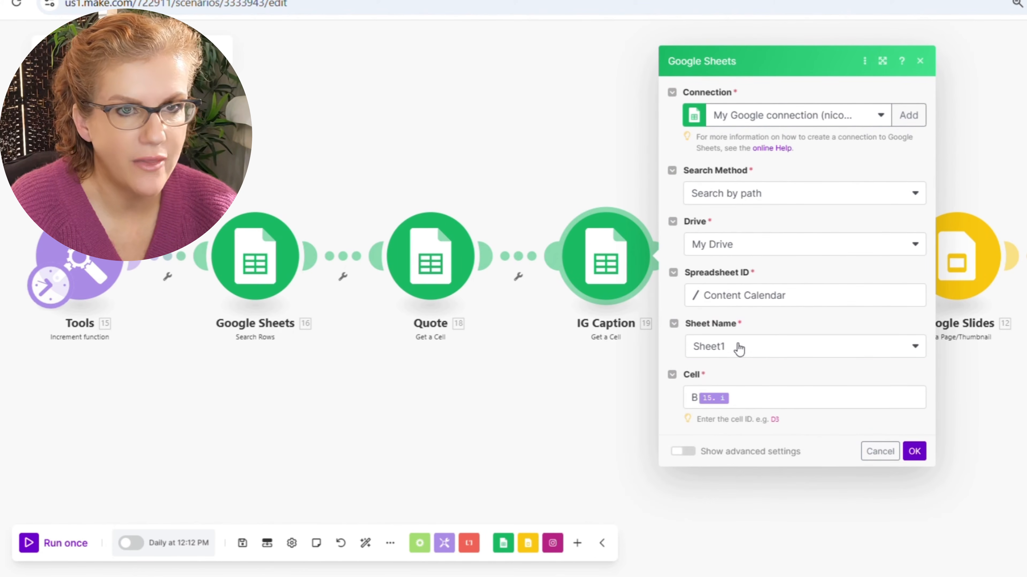
{"action": "left_click", "coordinate": [739, 348]}
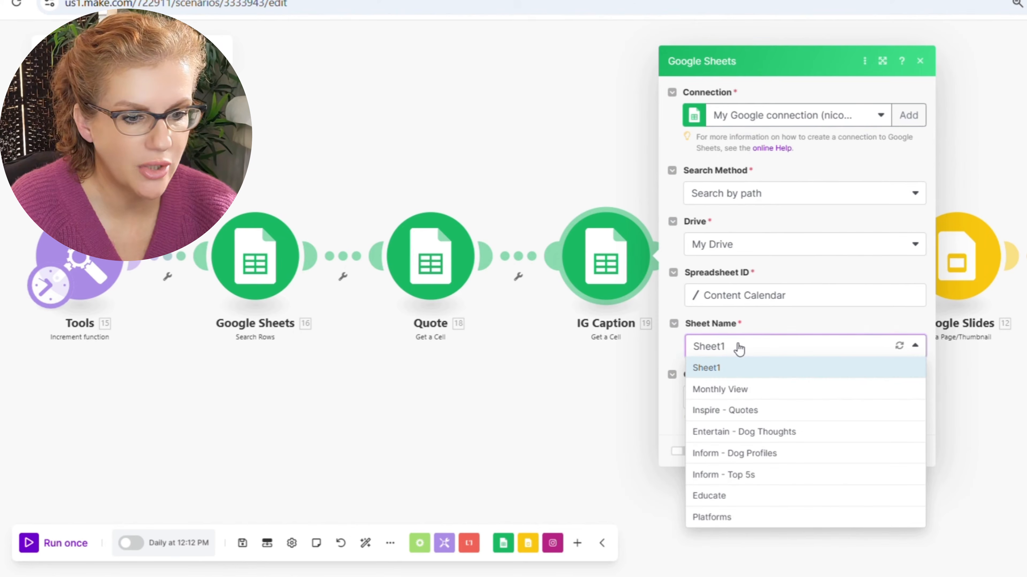
{"action": "left_click", "coordinate": [734, 412]}
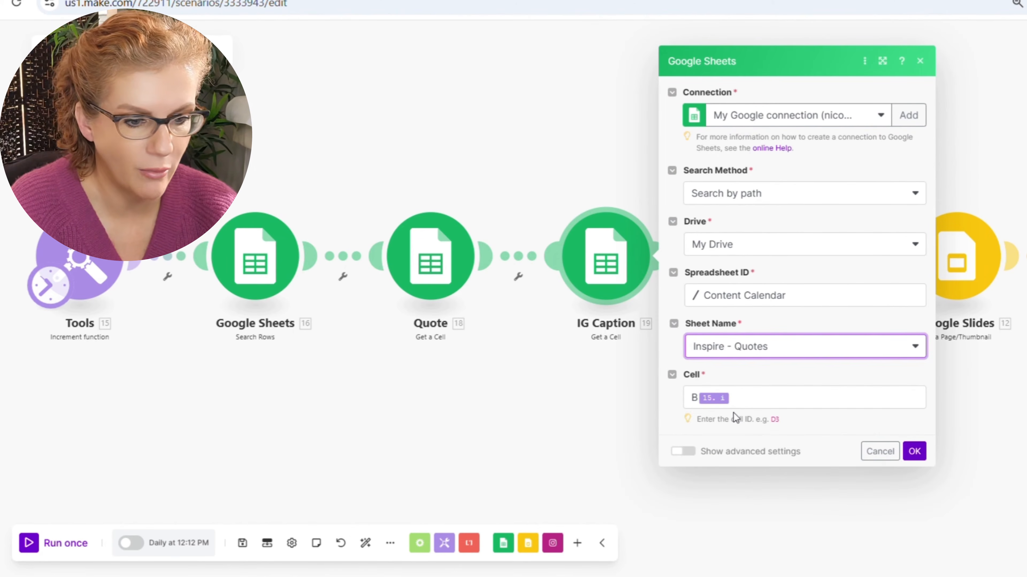
Step: Change the column letter in the IG Caption module's cell reference to D, keeping the increment variable, and save
{"action": "left_click", "coordinate": [692, 397]}
{"action": "type", "text": "B"}
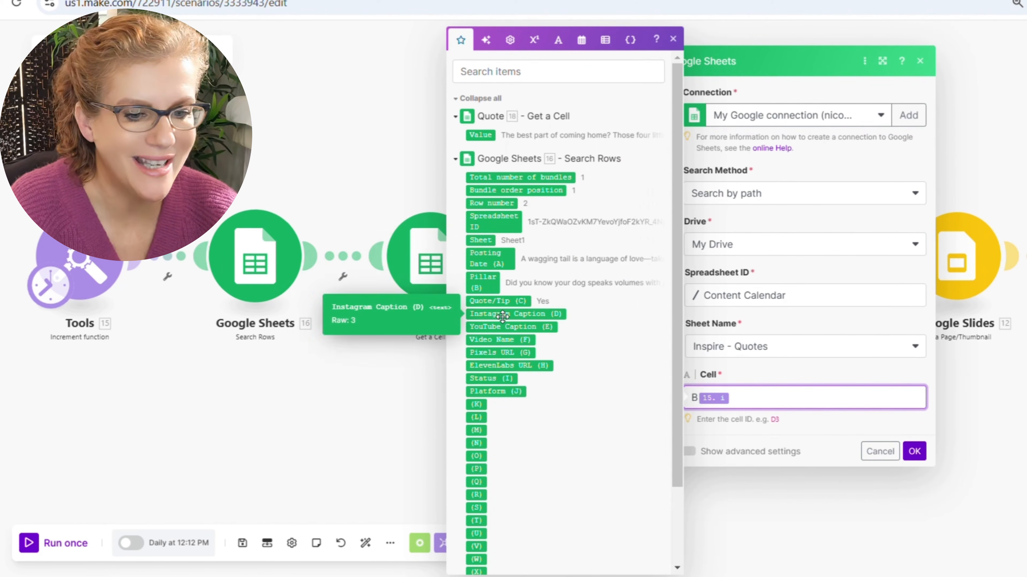
{"action": "left_click", "coordinate": [698, 398]}
{"action": "key", "text": "BackSpace"}
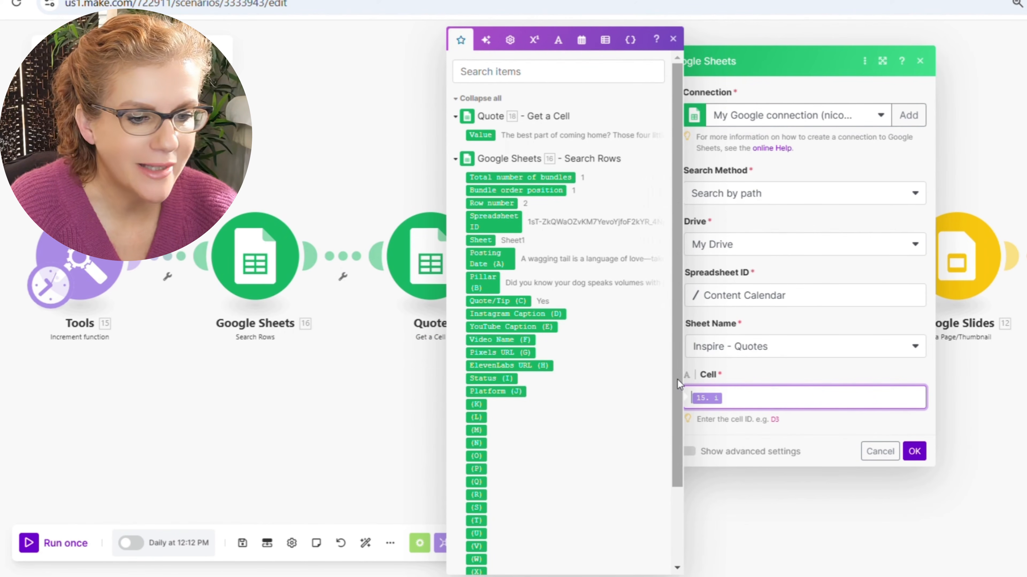
{"action": "type", "text": "D"}
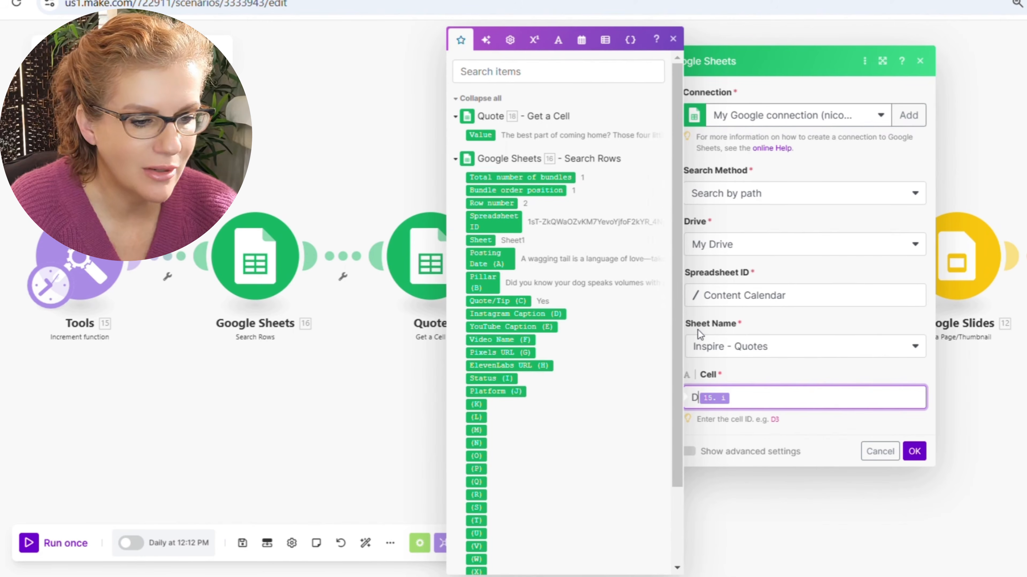
{"action": "left_click", "coordinate": [914, 452]}
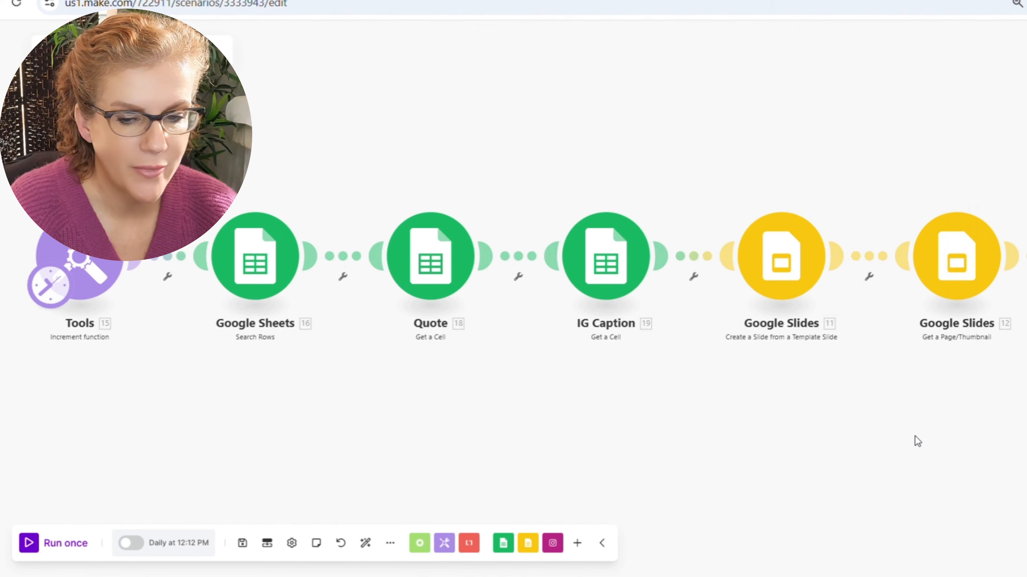
Step: Check the quote value mapped in the template slide module and the IDs used by the Get a Page/Thumbnail module
{"action": "left_click_drag", "start_coordinate": [907, 418], "coordinate": [647, 417]}
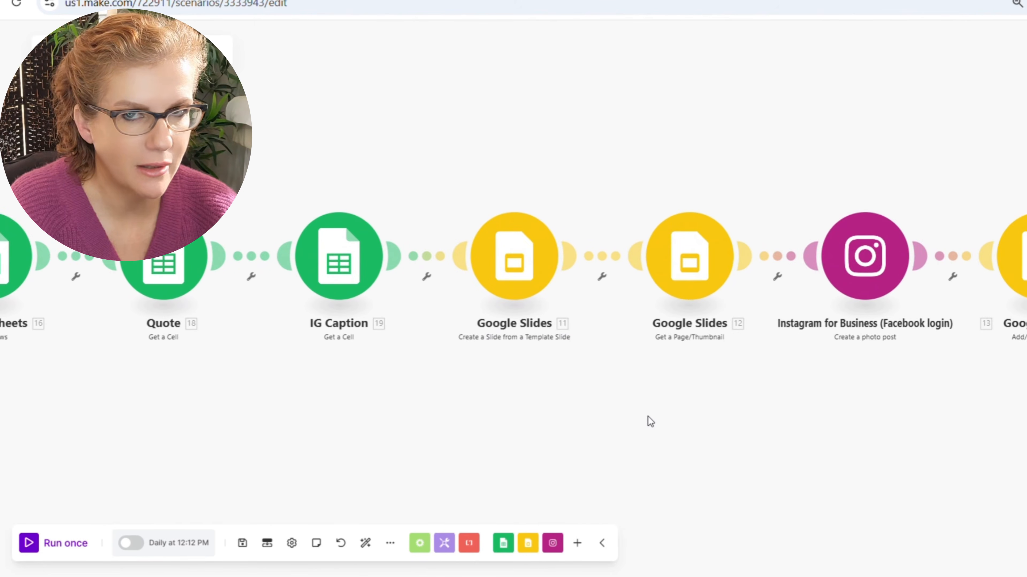
{"action": "left_click", "coordinate": [529, 269]}
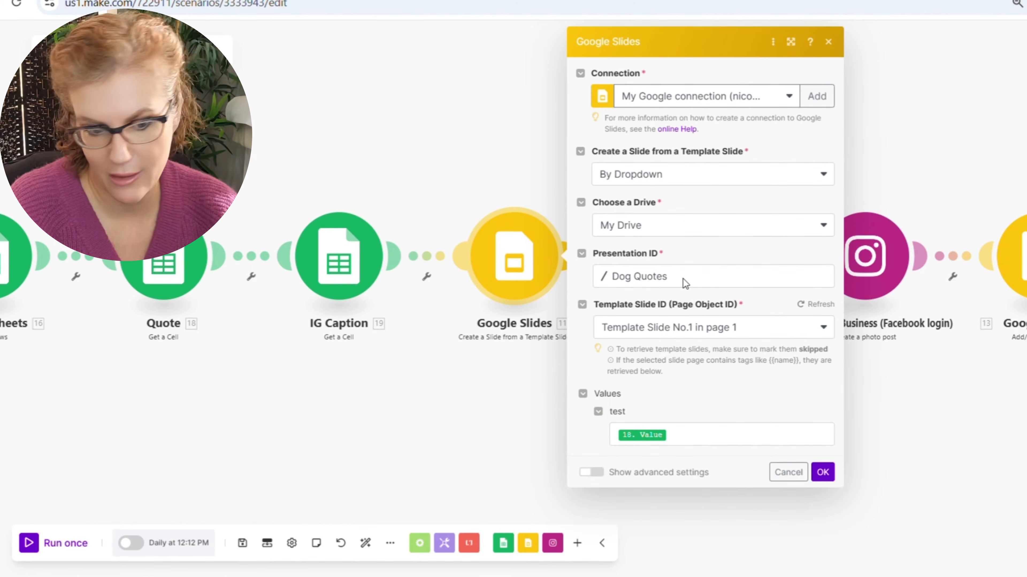
{"action": "left_click", "coordinate": [681, 431]}
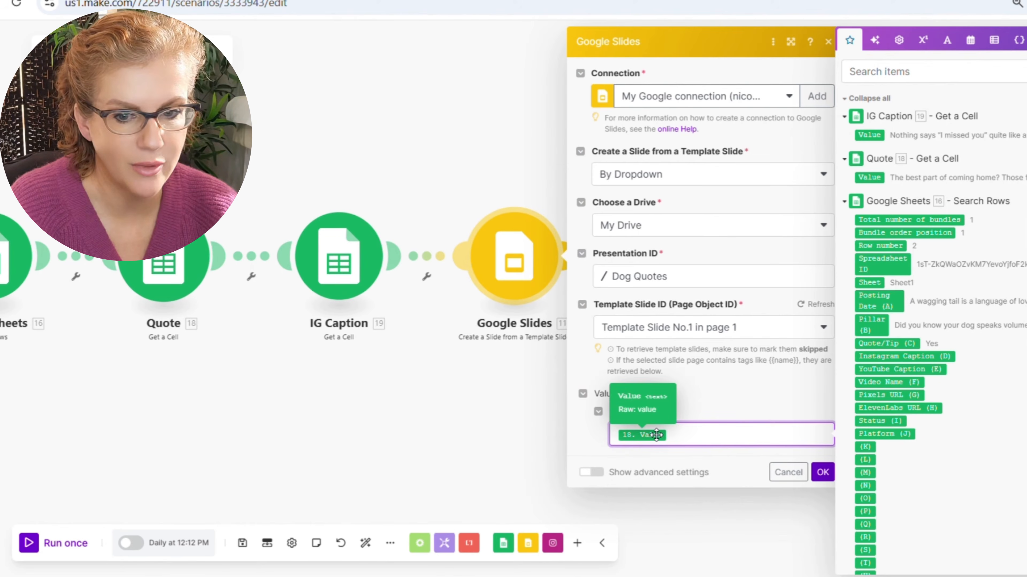
{"action": "left_click", "coordinate": [823, 472]}
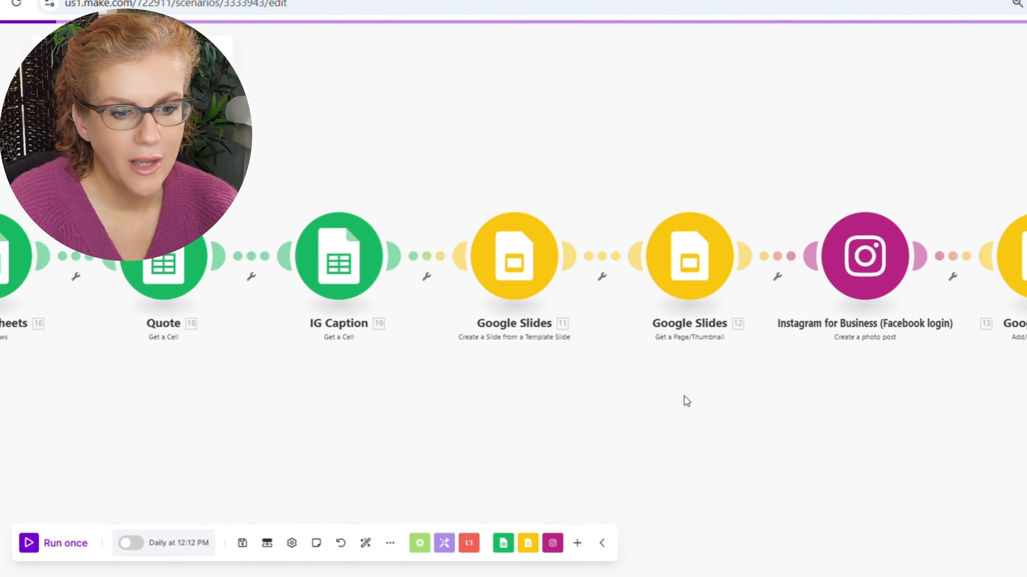
{"action": "left_click", "coordinate": [704, 255]}
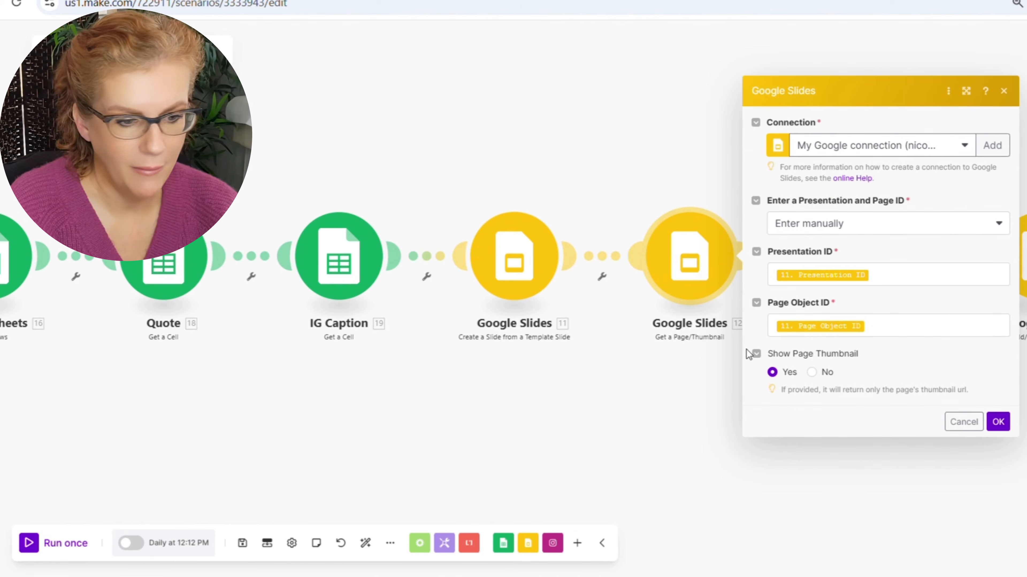
{"action": "left_click", "coordinate": [998, 422]}
Step: Check the photo URL and caption mappings of the Instagram photo post and the IDs in the Add/Delete a Slide module
{"action": "left_click_drag", "start_coordinate": [923, 391], "coordinate": [769, 389]}
{"action": "left_click", "coordinate": [735, 264]}
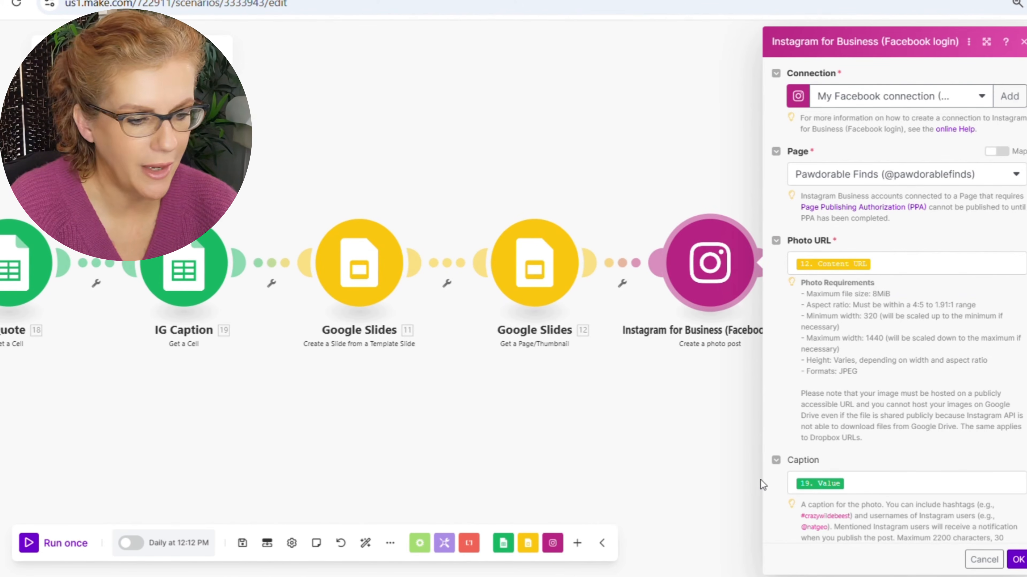
{"action": "left_click", "coordinate": [1018, 560]}
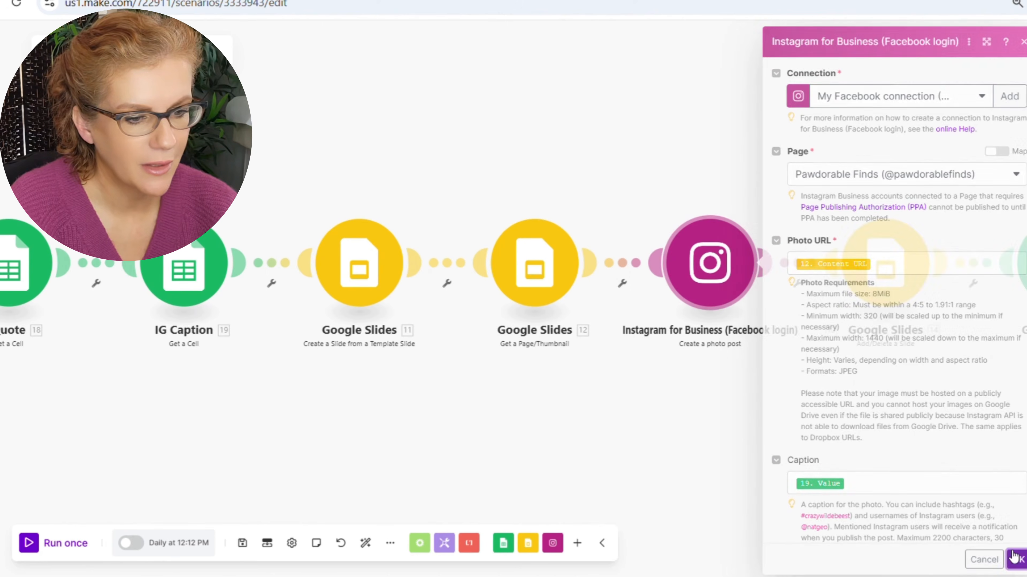
{"action": "left_click_drag", "start_coordinate": [963, 400], "coordinate": [770, 374]}
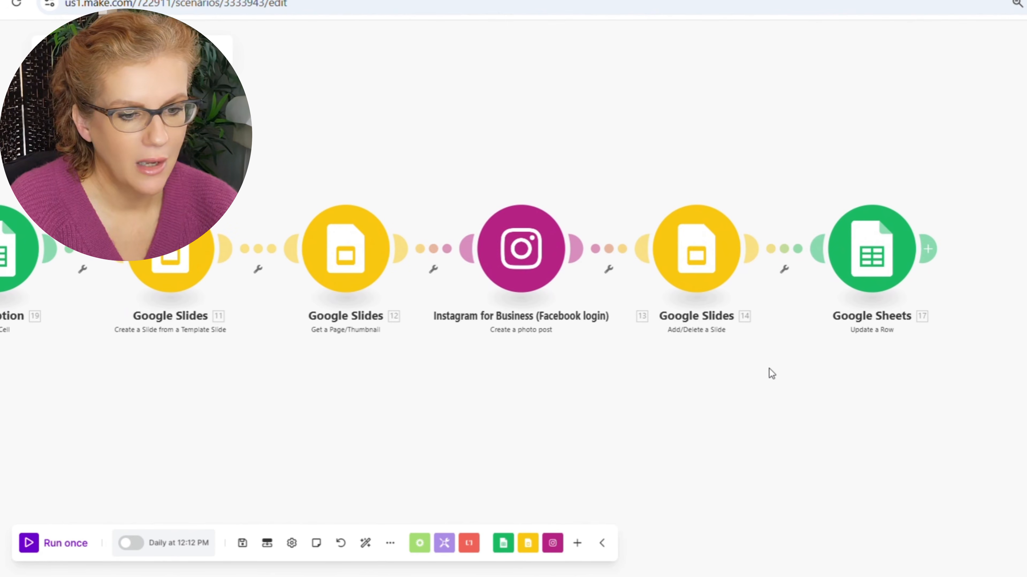
{"action": "left_click", "coordinate": [710, 255]}
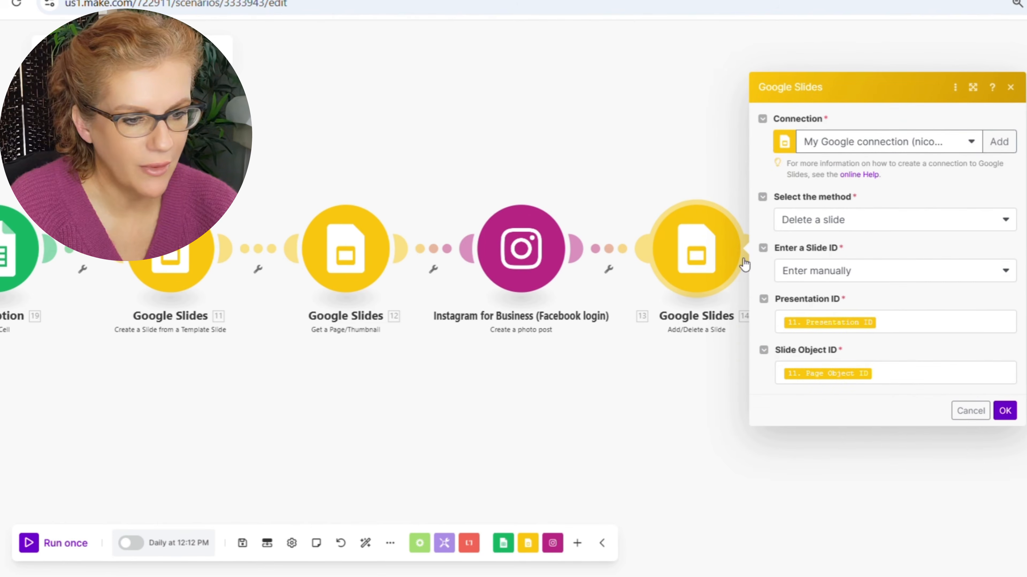
{"action": "left_click", "coordinate": [1005, 411]}
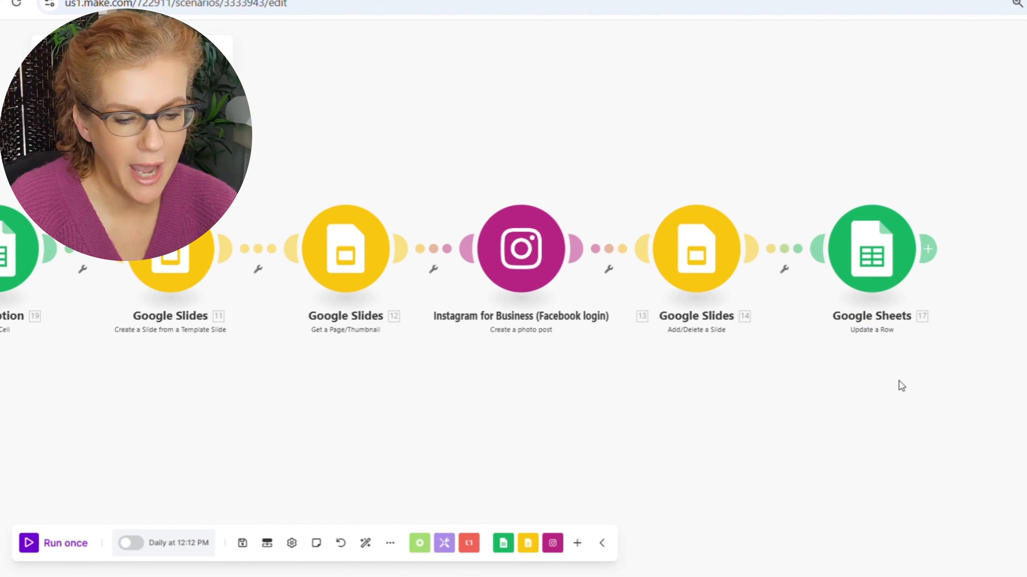
Step: Point the Update a Row module to the Content Calendar spreadsheet and its Inspire - Quotes sheet
{"action": "left_click", "coordinate": [813, 283]}
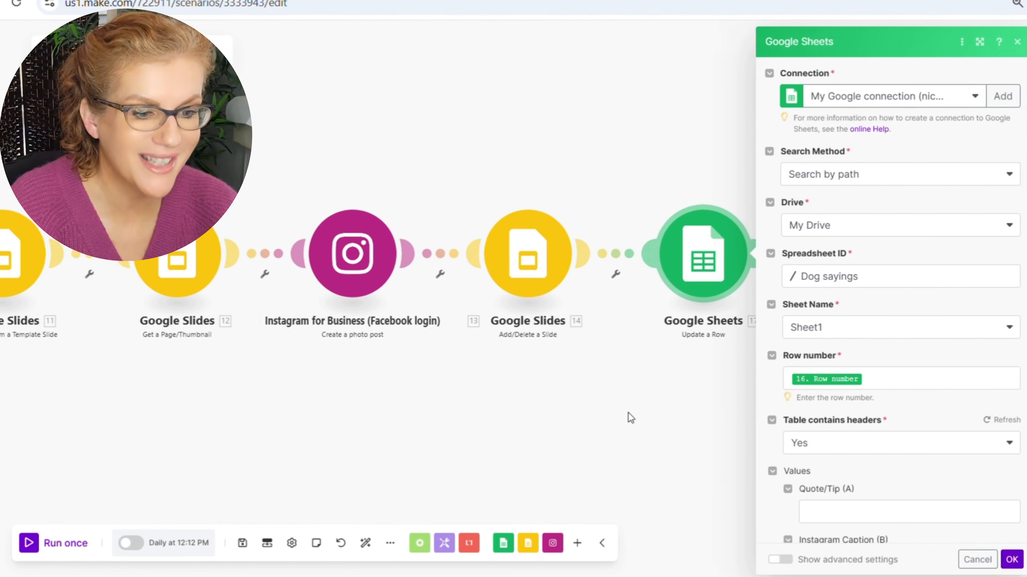
{"action": "left_click", "coordinate": [811, 287]}
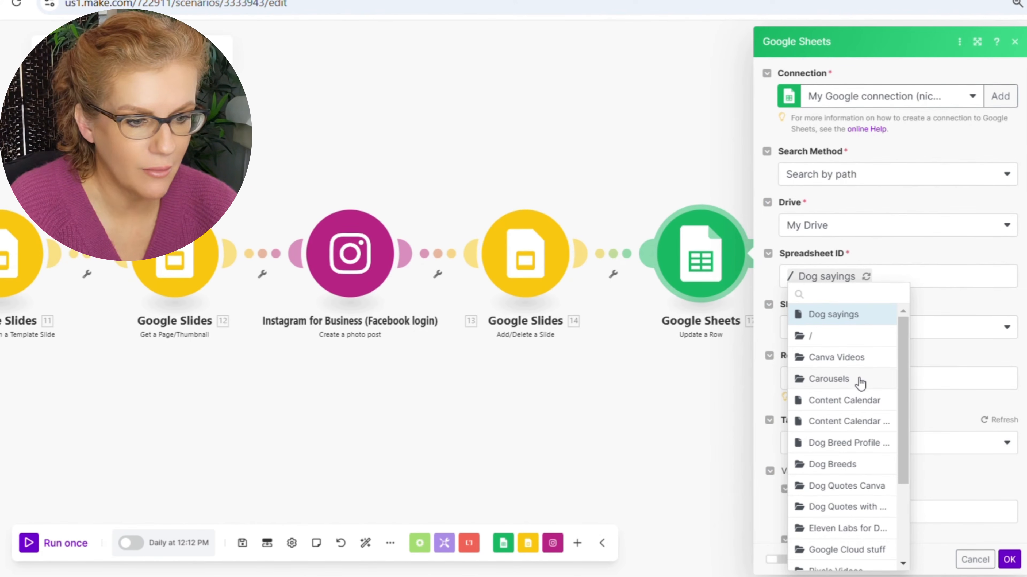
{"action": "left_click", "coordinate": [862, 399]}
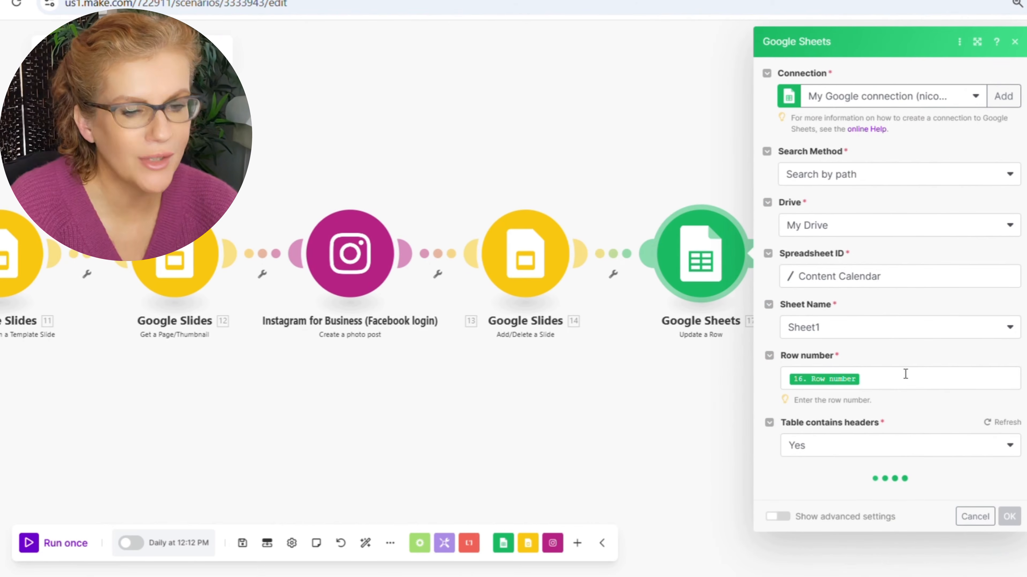
{"action": "left_click", "coordinate": [853, 329]}
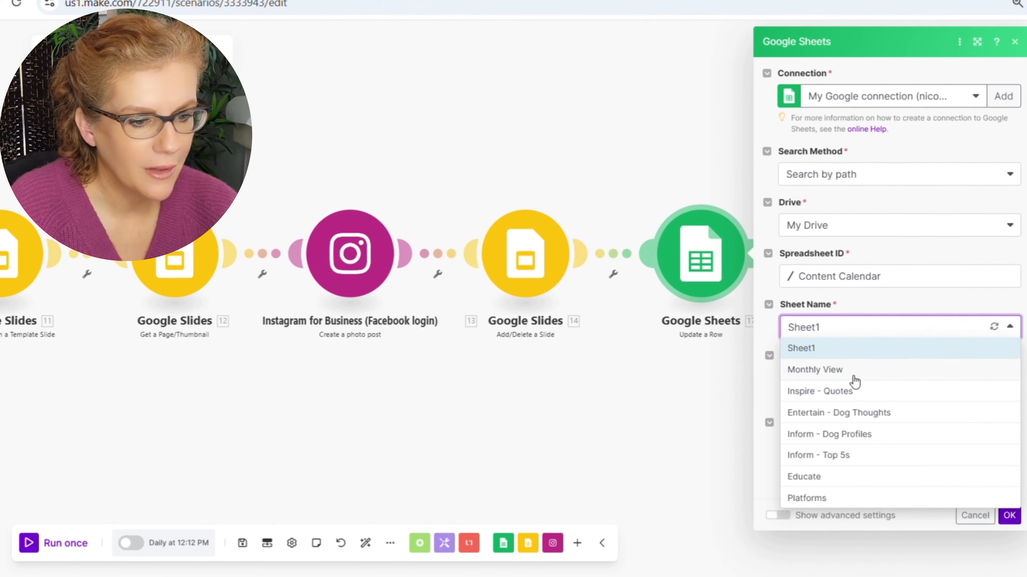
{"action": "left_click", "coordinate": [853, 391]}
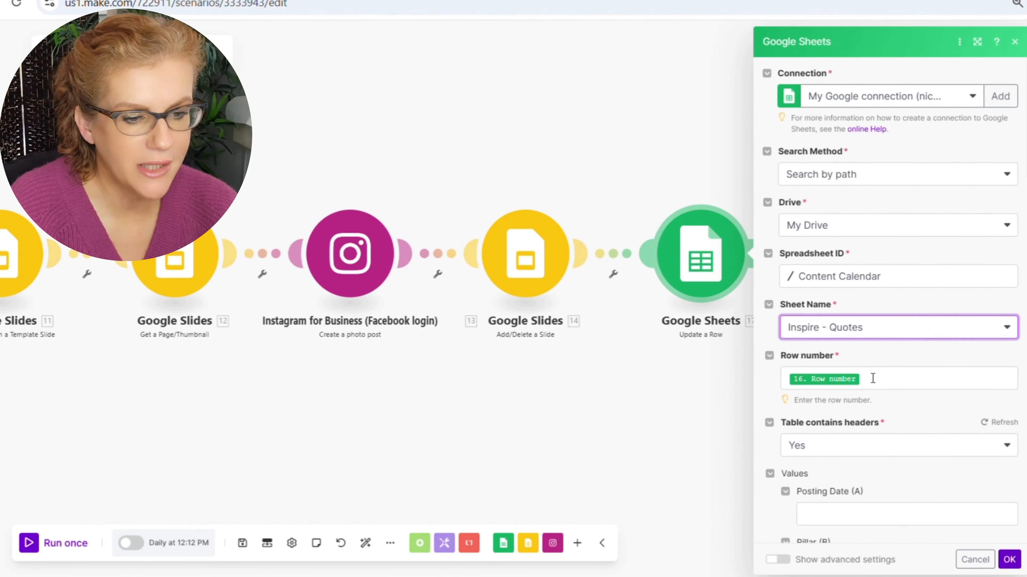
Step: Clear the Update a Row module's row number and remap it to the Row number from Search Rows
{"action": "left_click", "coordinate": [873, 379]}
{"action": "scroll", "coordinate": [702, 358], "scroll_direction": "down", "scroll_amount": 10}
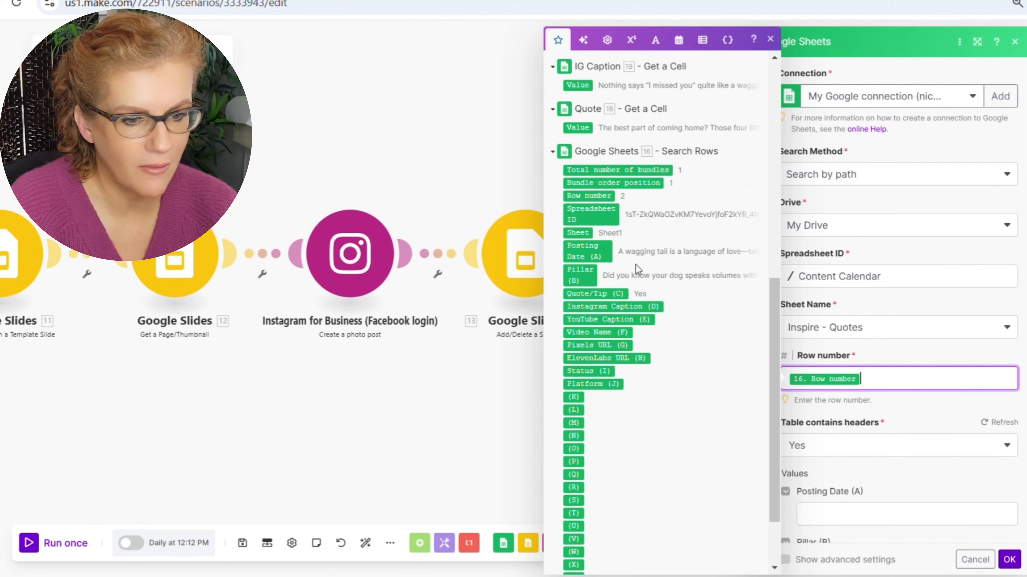
{"action": "left_click", "coordinate": [609, 195]}
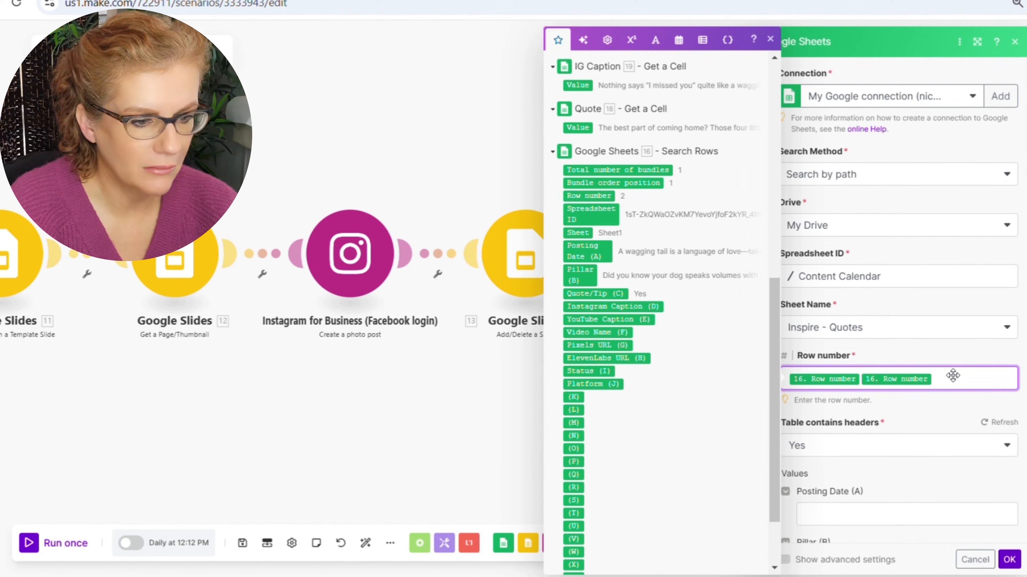
{"action": "key", "text": "BackSpace"}
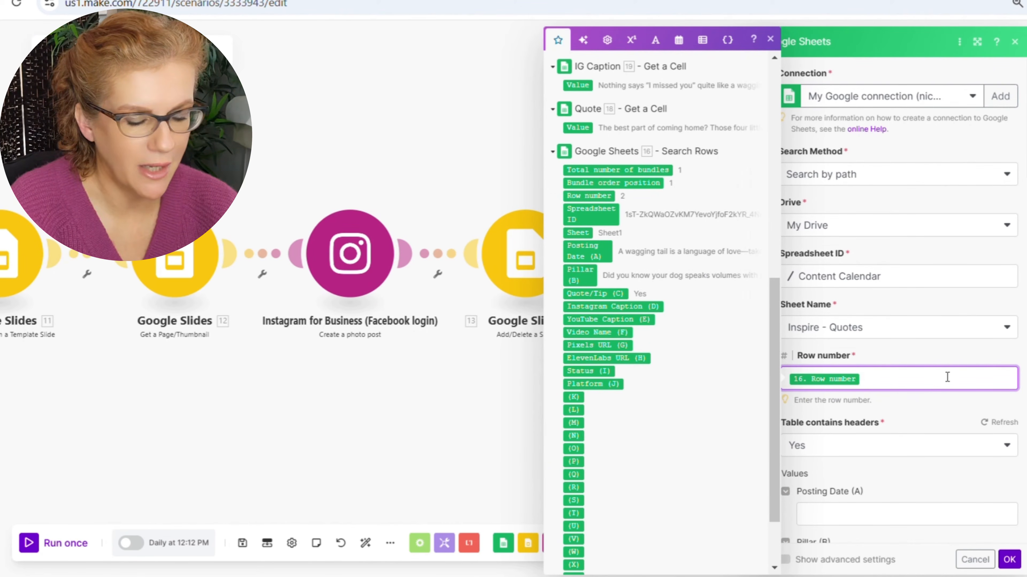
{"action": "key", "text": "BackSpace"}
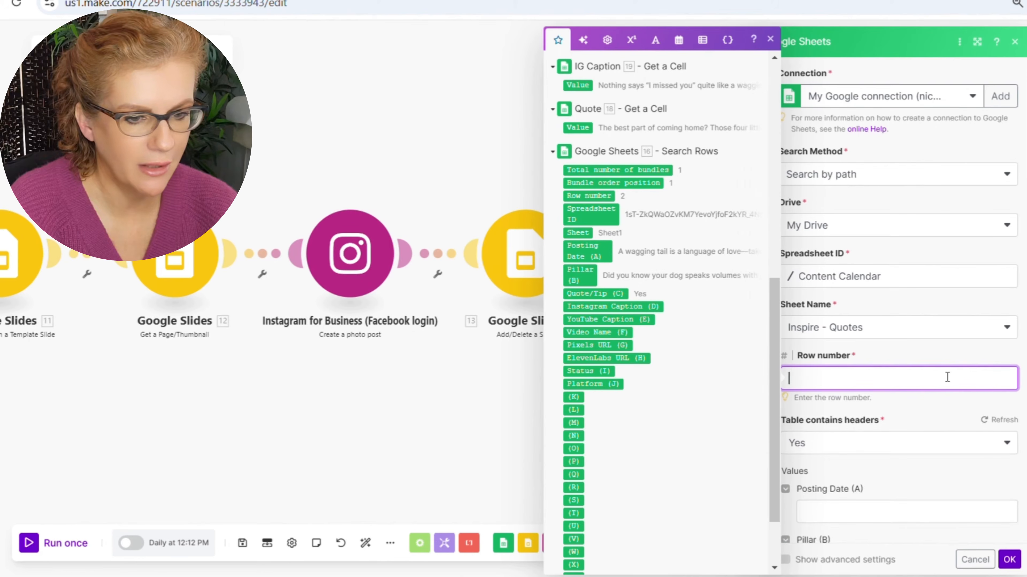
{"action": "left_click", "coordinate": [587, 196]}
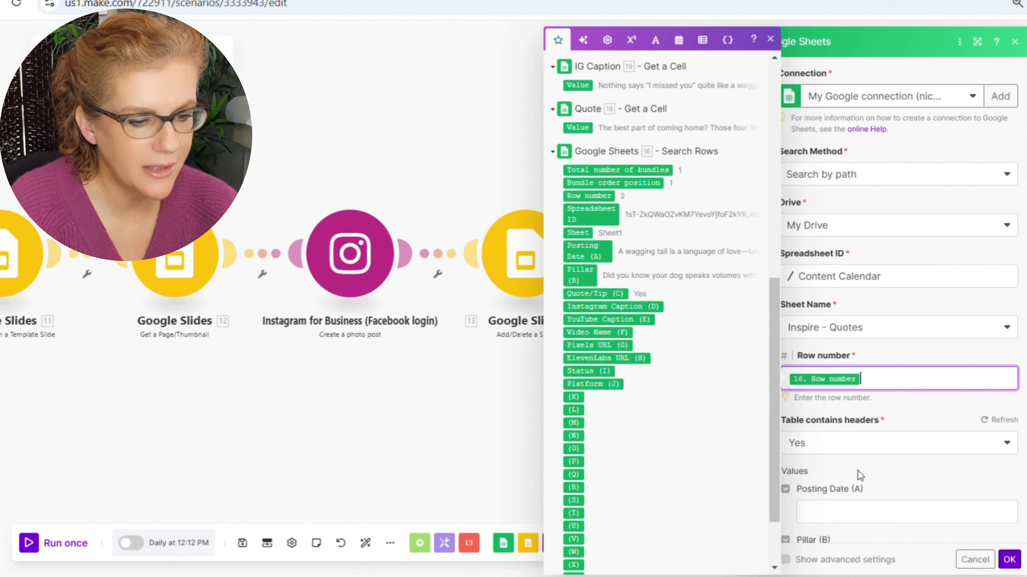
Step: Clear the Quote/Tip (C) value in the Update a Row module and set Status (I) to Posted
{"action": "scroll", "coordinate": [859, 474], "scroll_direction": "down", "scroll_amount": 5}
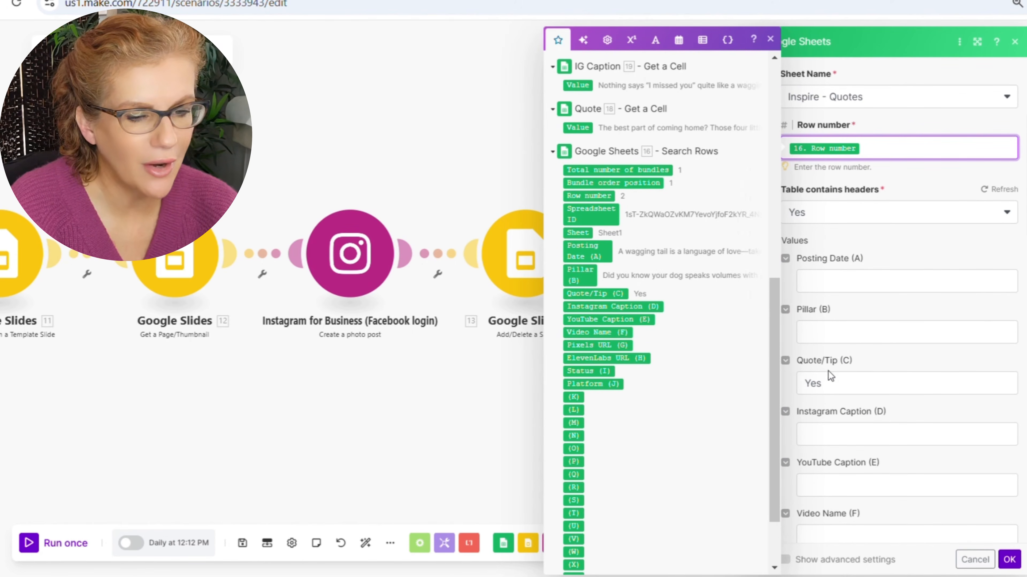
{"action": "left_click", "coordinate": [828, 381]}
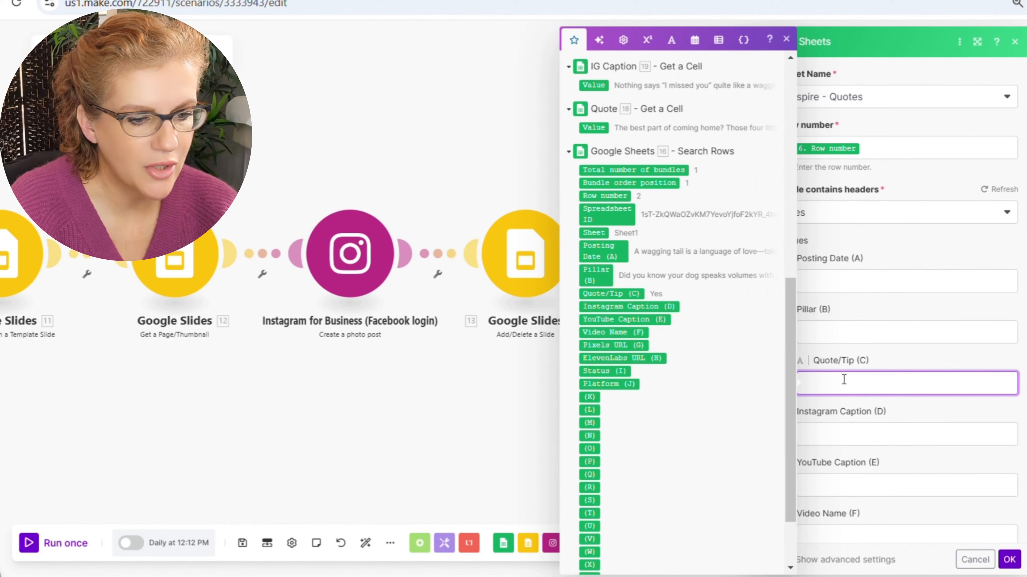
{"action": "scroll", "coordinate": [844, 433], "scroll_direction": "down", "scroll_amount": 5}
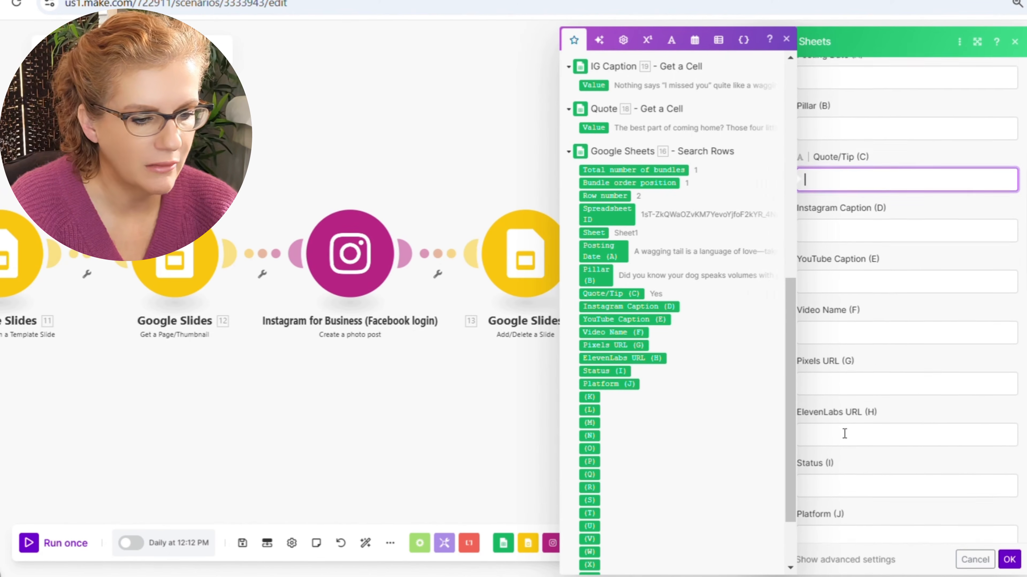
{"action": "scroll", "coordinate": [847, 412], "scroll_direction": "down", "scroll_amount": 2}
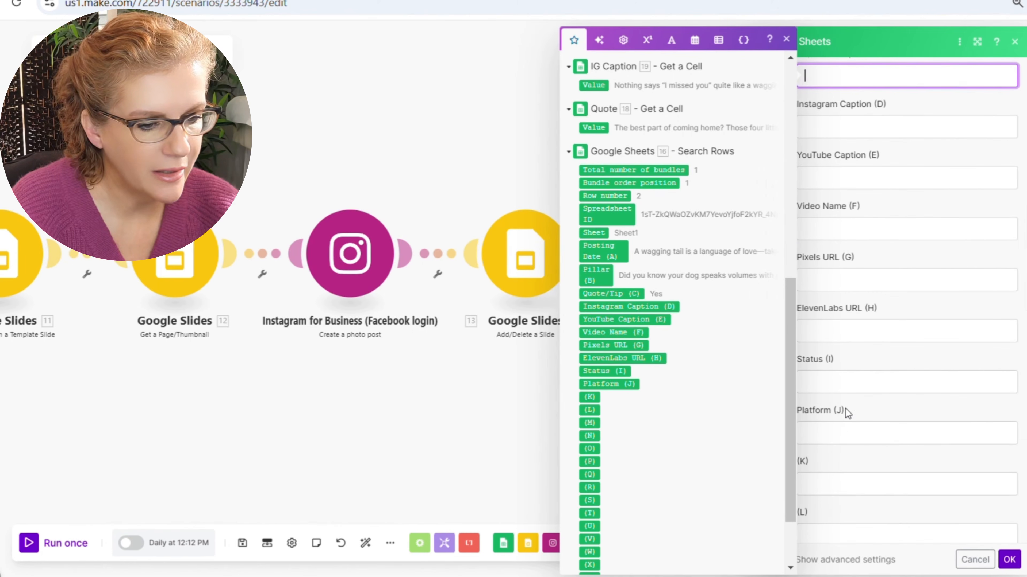
{"action": "left_click", "coordinate": [840, 378]}
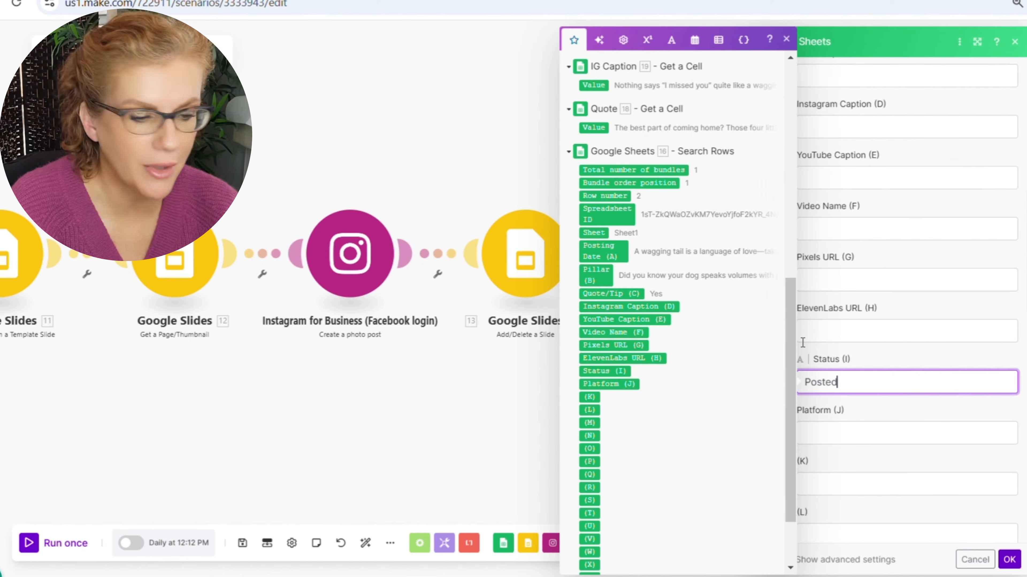
Step: Confirm the Update a Row module's settings and save the scenario
{"action": "left_click", "coordinate": [1007, 561]}
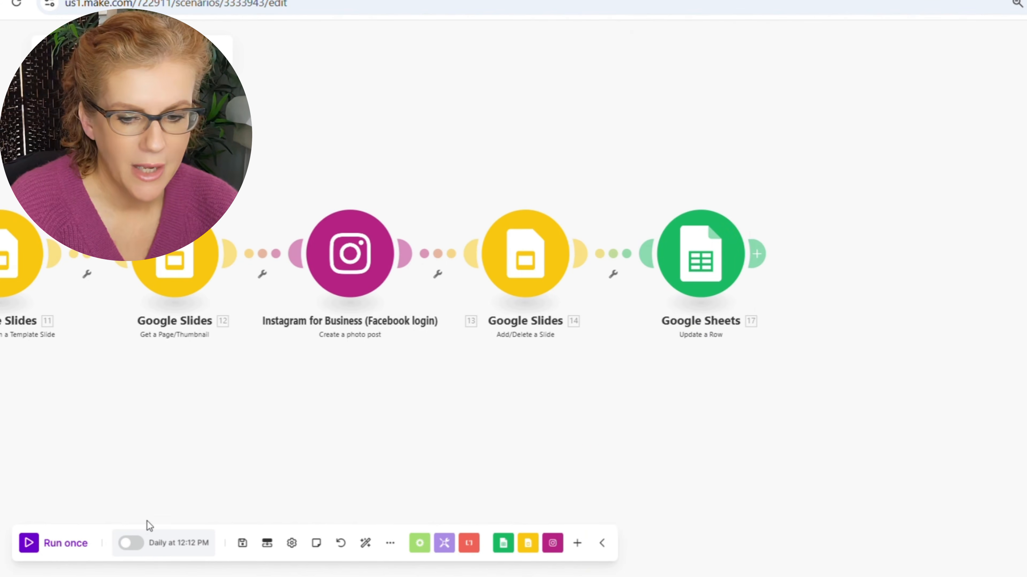
{"action": "left_click", "coordinate": [244, 546]}
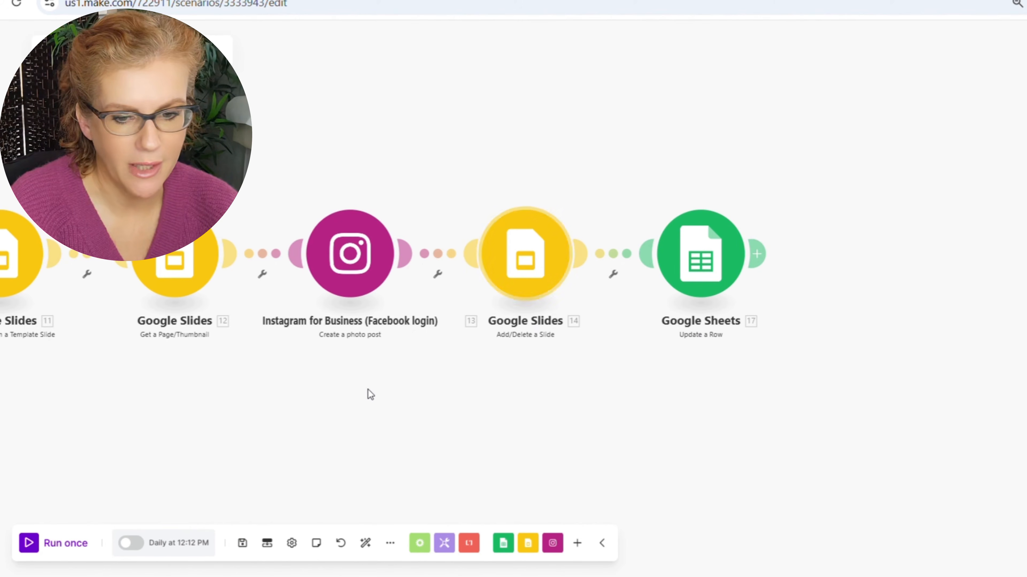
Step: Check the spreadsheet, sheet name and cell mapping in the Quote Get a Cell module
{"action": "left_click_drag", "start_coordinate": [356, 389], "coordinate": [795, 395]}
{"action": "left_click_drag", "start_coordinate": [332, 421], "coordinate": [434, 425]}
{"action": "left_click_drag", "start_coordinate": [352, 435], "coordinate": [429, 437]}
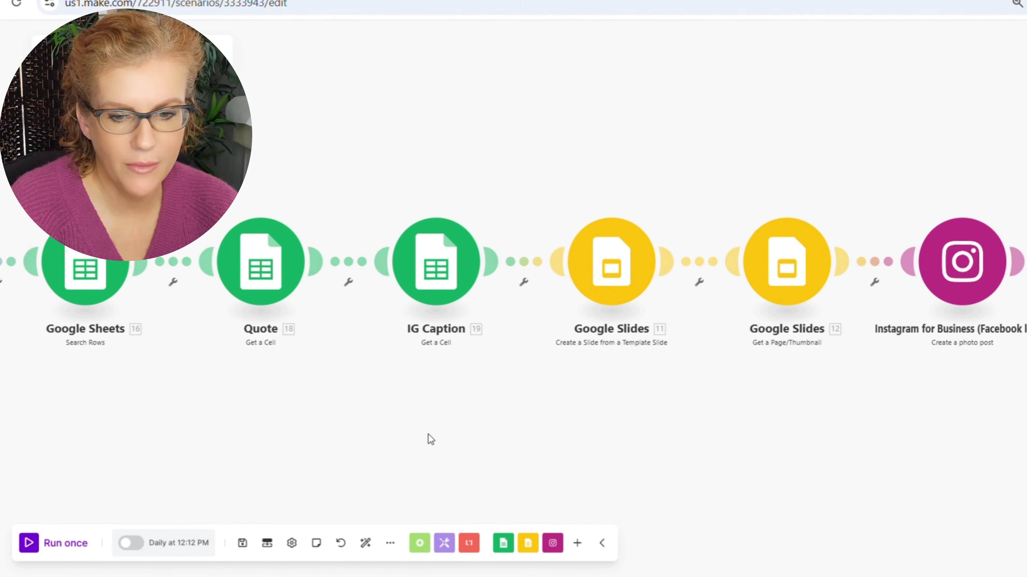
{"action": "left_click_drag", "start_coordinate": [268, 437], "coordinate": [546, 434]}
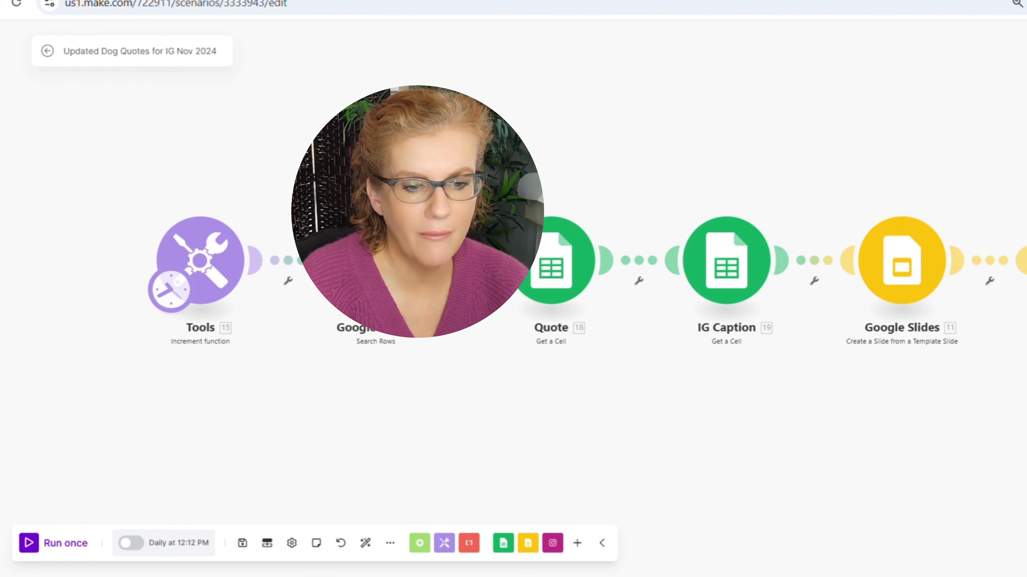
{"action": "left_click", "coordinate": [569, 270]}
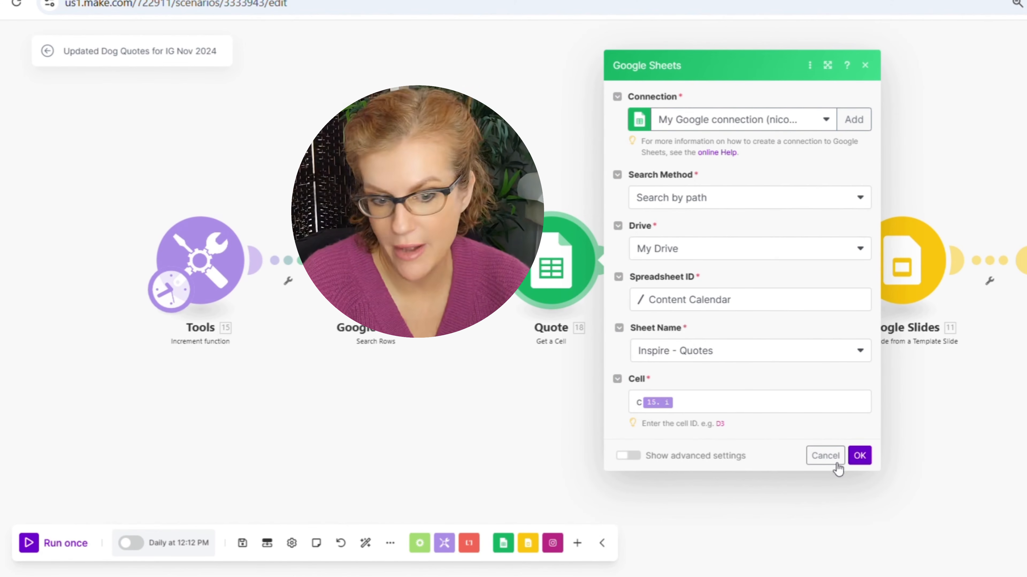
{"action": "left_click", "coordinate": [859, 456]}
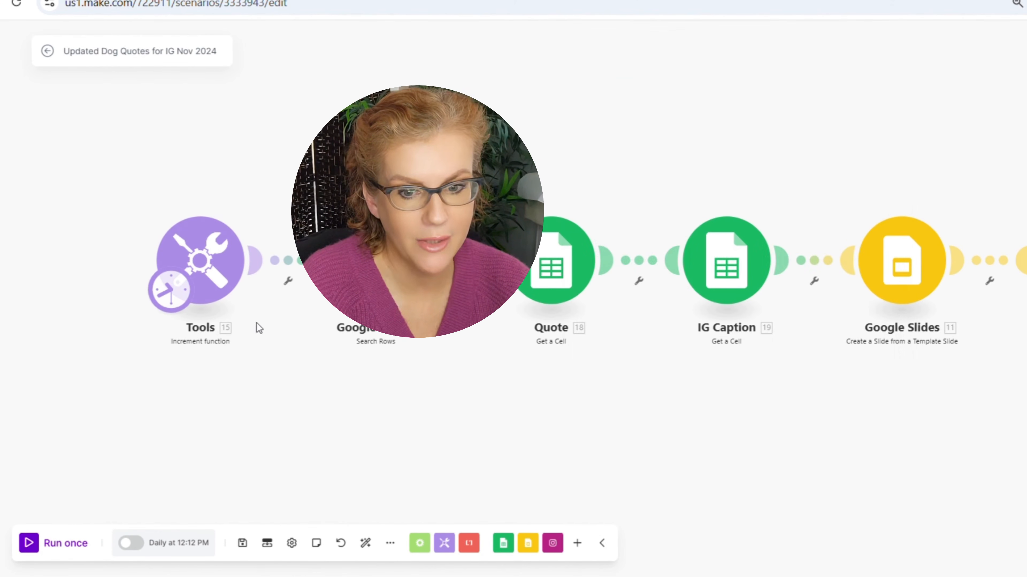
Step: Run only the Tools Increment function module and inspect its output bundle
{"action": "right_click", "coordinate": [220, 255]}
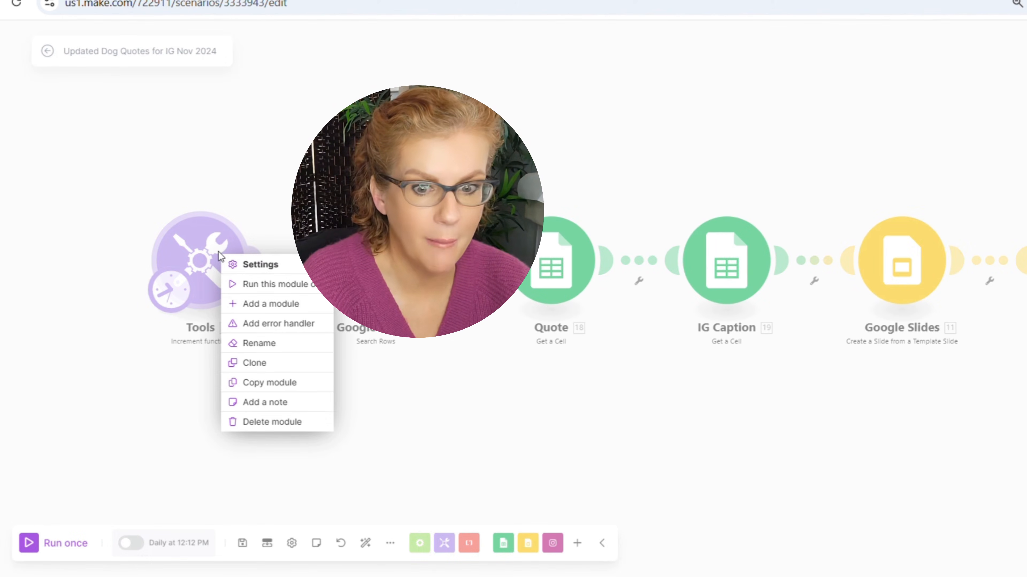
{"action": "left_click", "coordinate": [237, 284]}
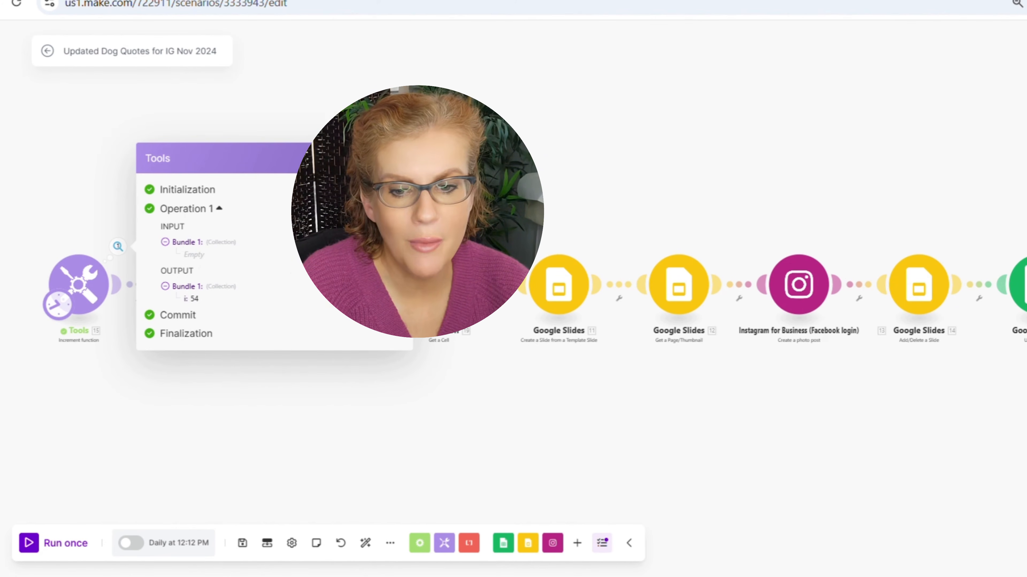
{"action": "left_click", "coordinate": [118, 248]}
Step: Set the Increment function's Reset a value to After one cycle, and run only that module to restart its counter
{"action": "right_click", "coordinate": [88, 279]}
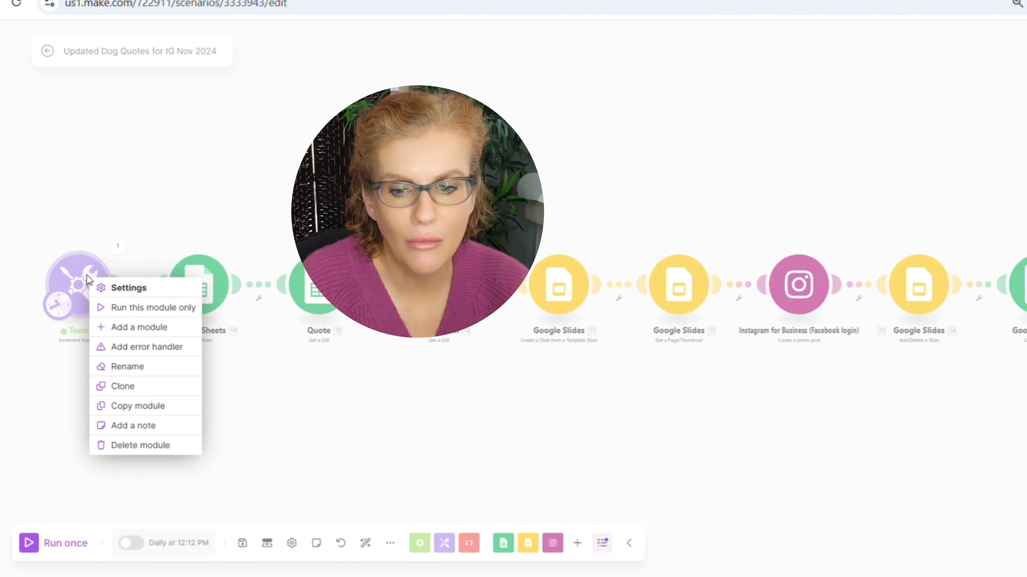
{"action": "left_click", "coordinate": [117, 288]}
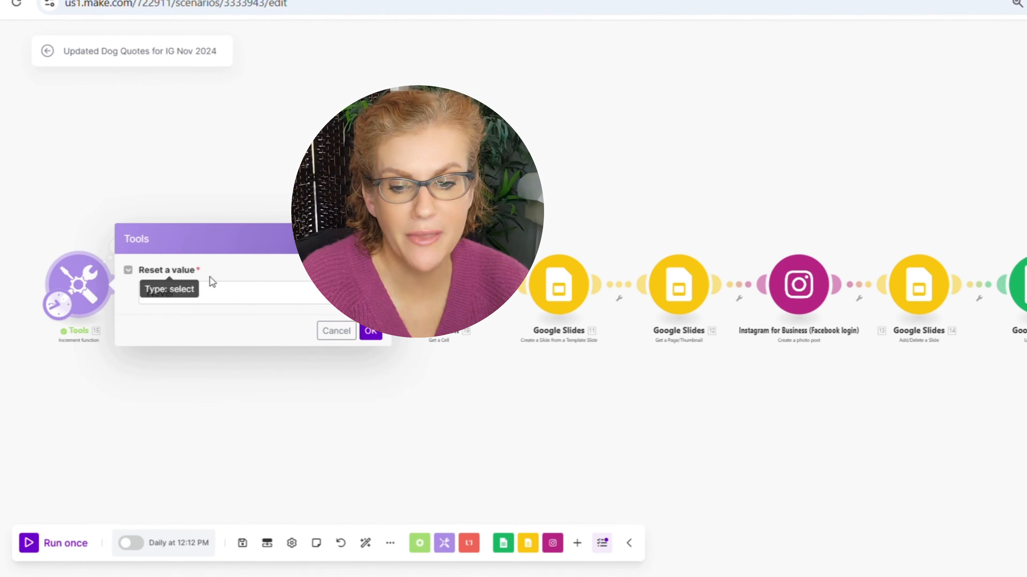
{"action": "left_click", "coordinate": [222, 303]}
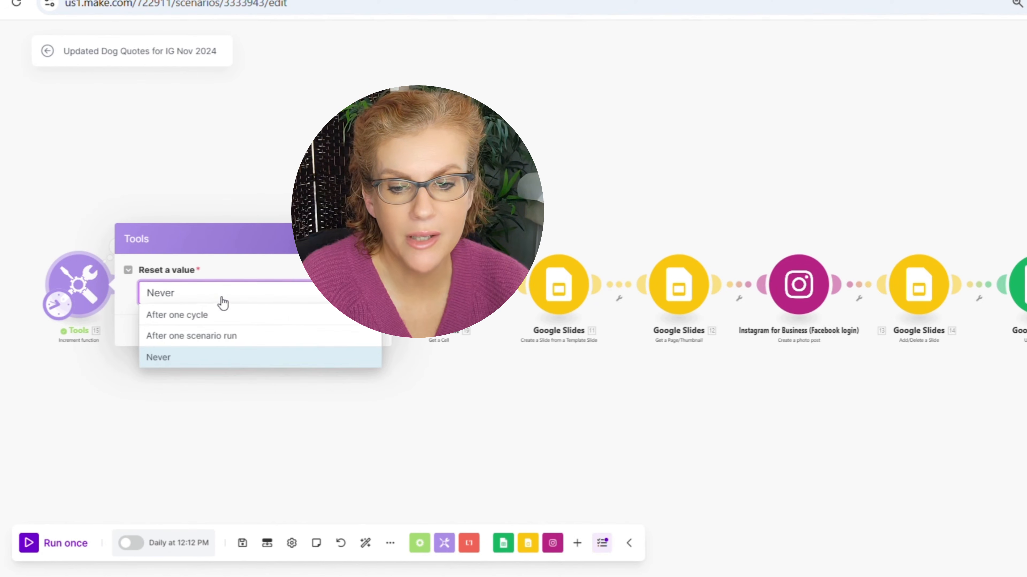
{"action": "left_click", "coordinate": [209, 319]}
{"action": "left_click", "coordinate": [371, 332]}
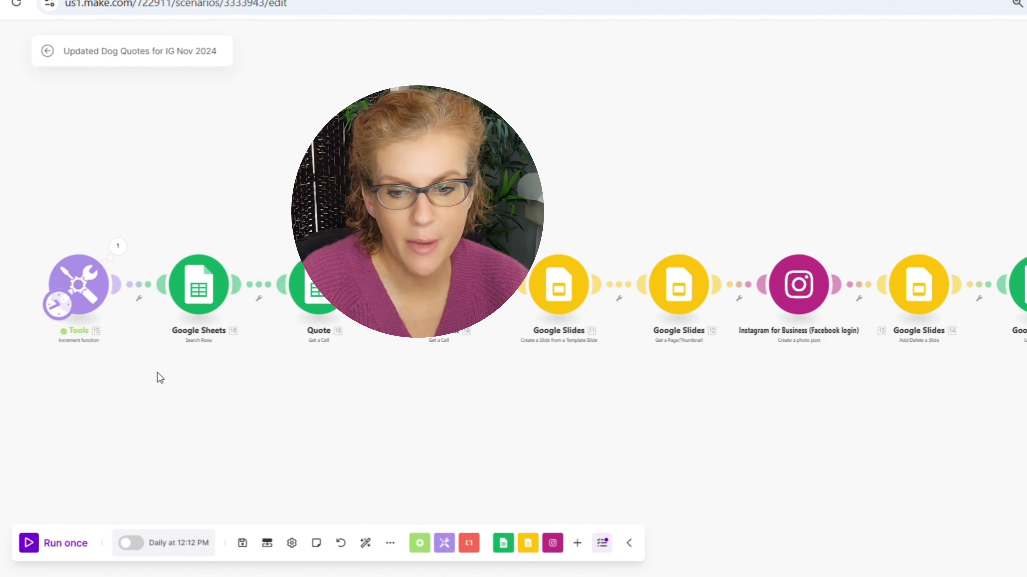
{"action": "left_click_drag", "start_coordinate": [158, 373], "coordinate": [287, 377]}
{"action": "right_click", "coordinate": [221, 289]}
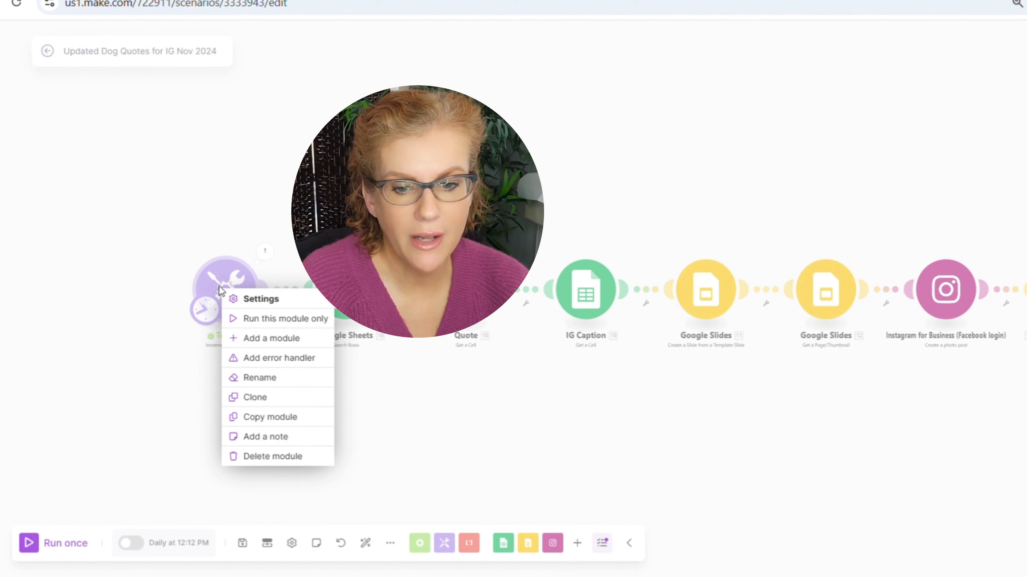
{"action": "left_click", "coordinate": [247, 318]}
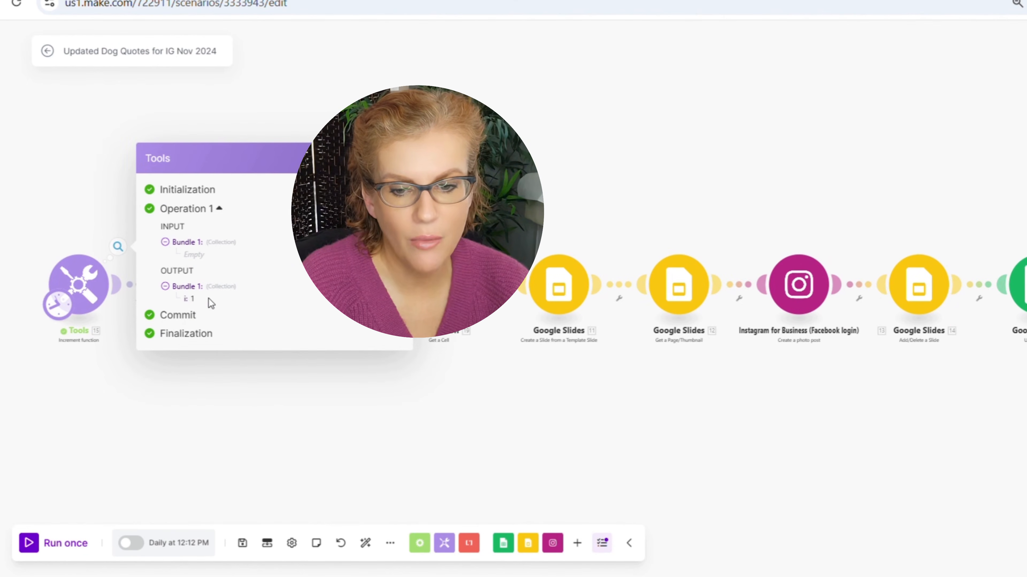
{"action": "left_click", "coordinate": [197, 391]}
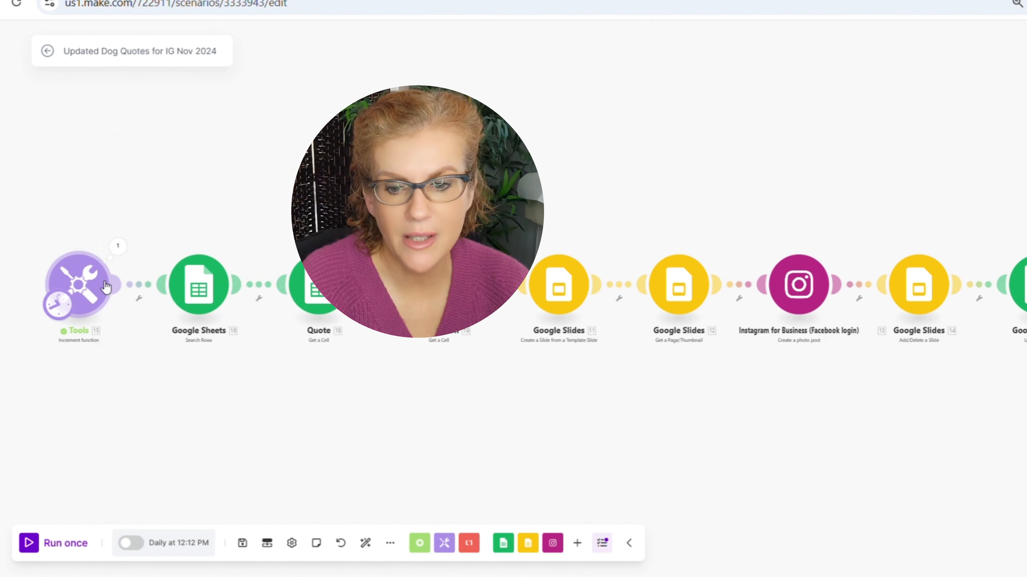
Step: Set the Increment function's Reset a value to Never and run only that module to check its output
{"action": "left_click", "coordinate": [94, 283]}
{"action": "left_click", "coordinate": [200, 298]}
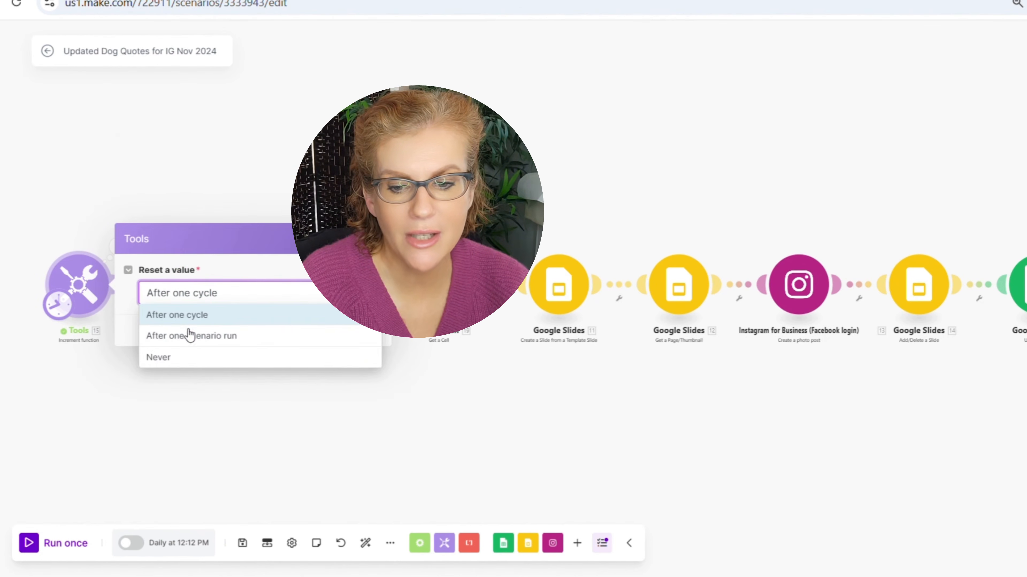
{"action": "left_click", "coordinate": [184, 357]}
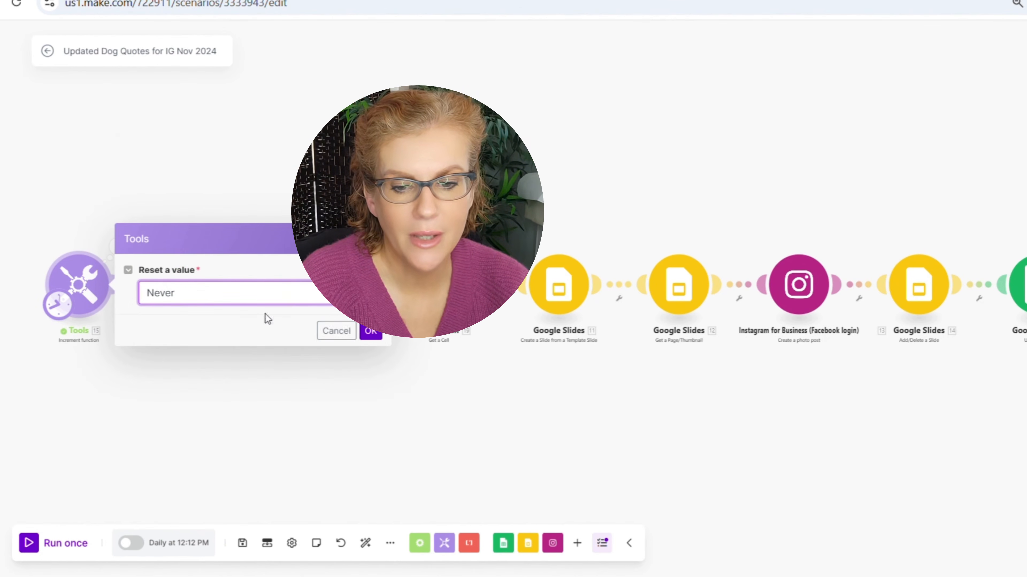
{"action": "left_click", "coordinate": [369, 331]}
{"action": "left_click_drag", "start_coordinate": [179, 373], "coordinate": [328, 372]}
{"action": "right_click", "coordinate": [233, 280]}
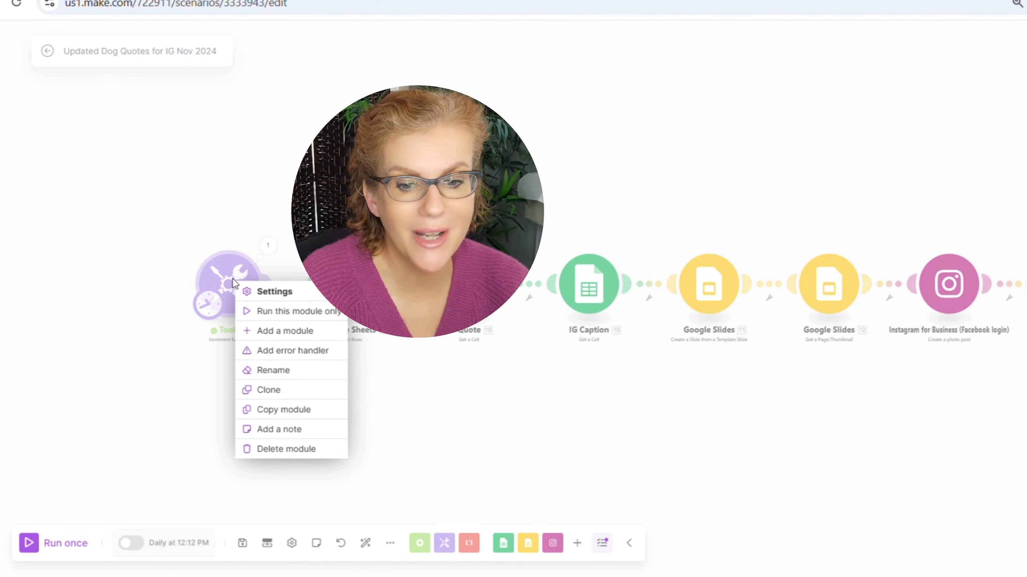
{"action": "left_click", "coordinate": [251, 310]}
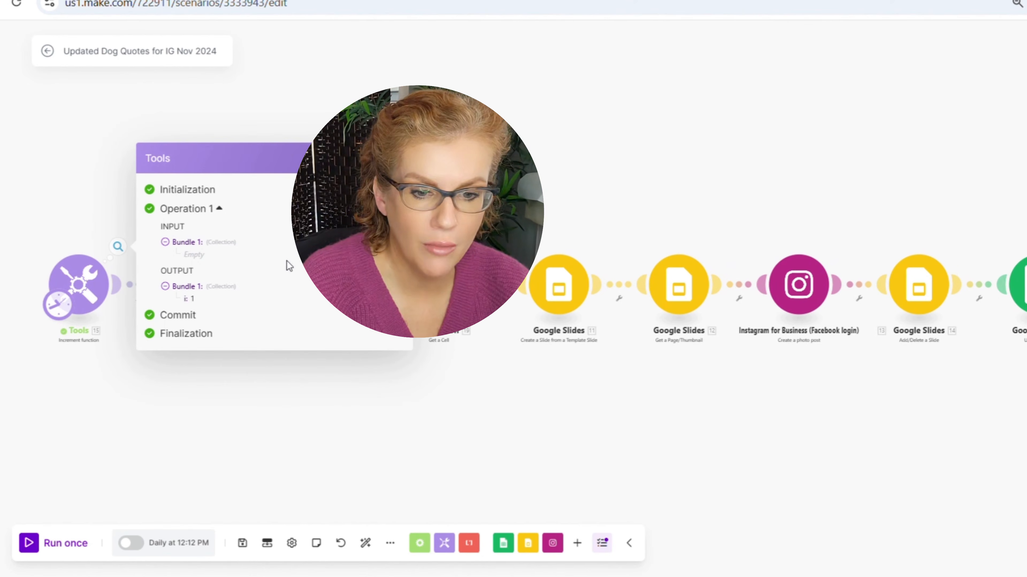
{"action": "left_click", "coordinate": [250, 411]}
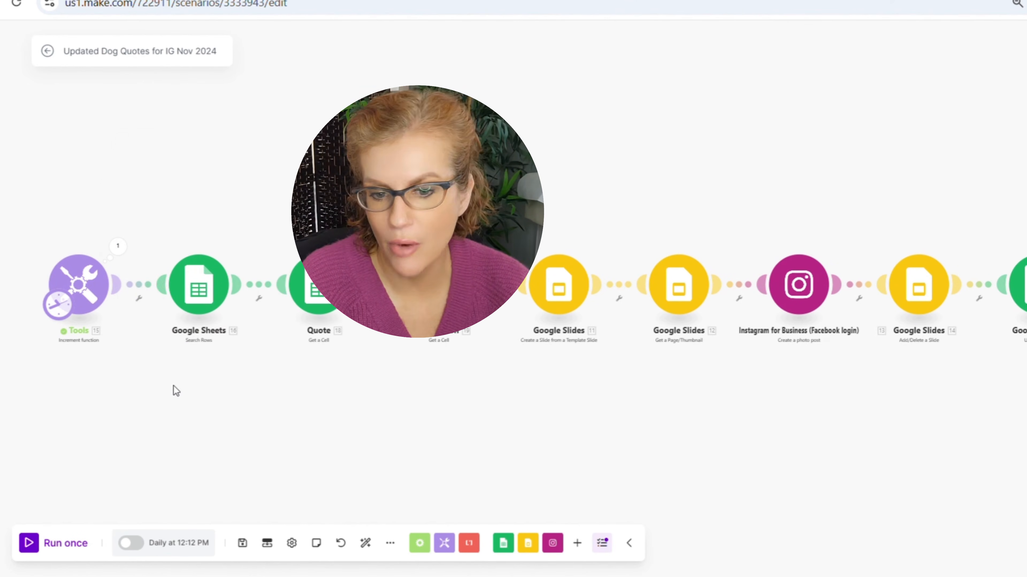
Step: Activate the scenario's schedule to run every day at 12:12 and save the scenario
{"action": "left_click", "coordinate": [131, 543]}
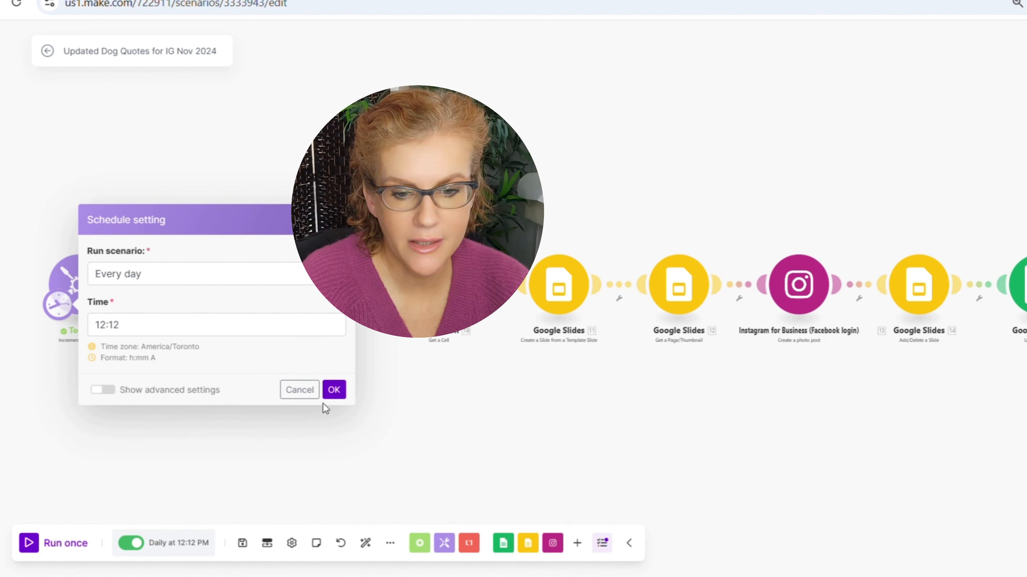
{"action": "left_click", "coordinate": [329, 393]}
{"action": "left_click", "coordinate": [242, 544]}
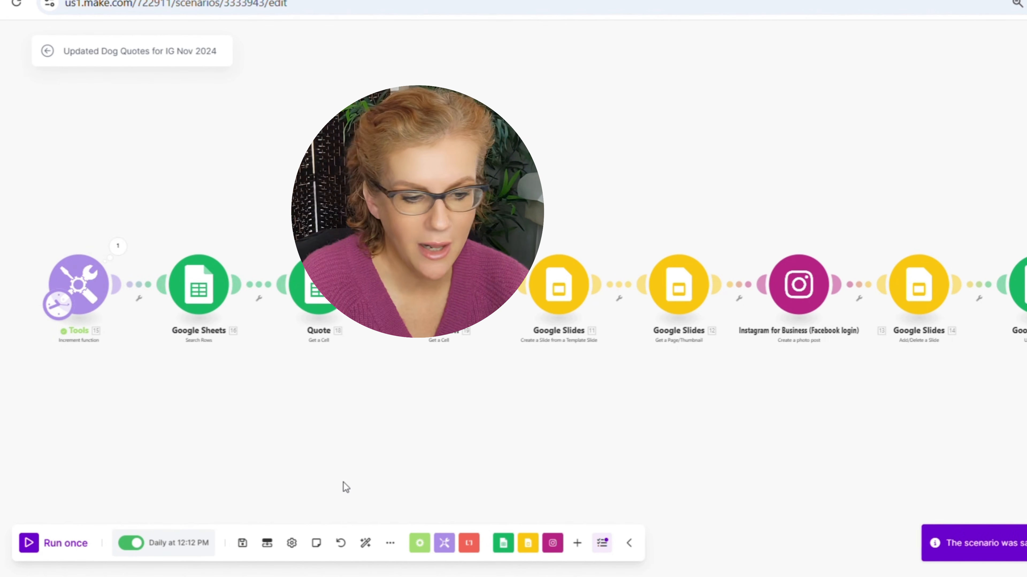